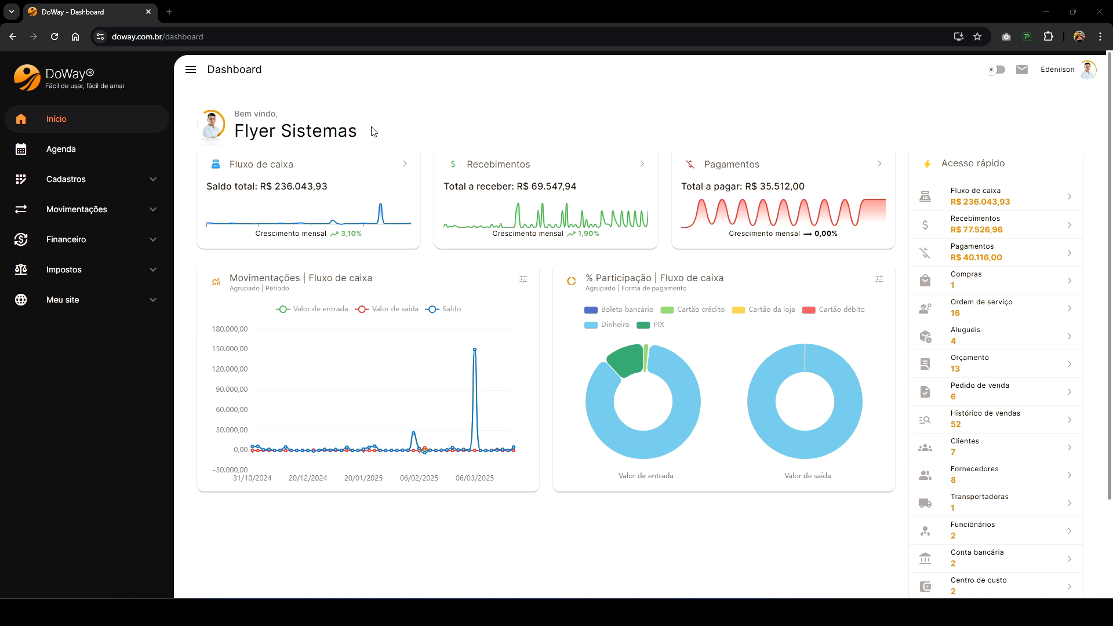
Step: Open the Ordem de serviço listing under Movimentações and start registering a new service order
left_click(109, 213)
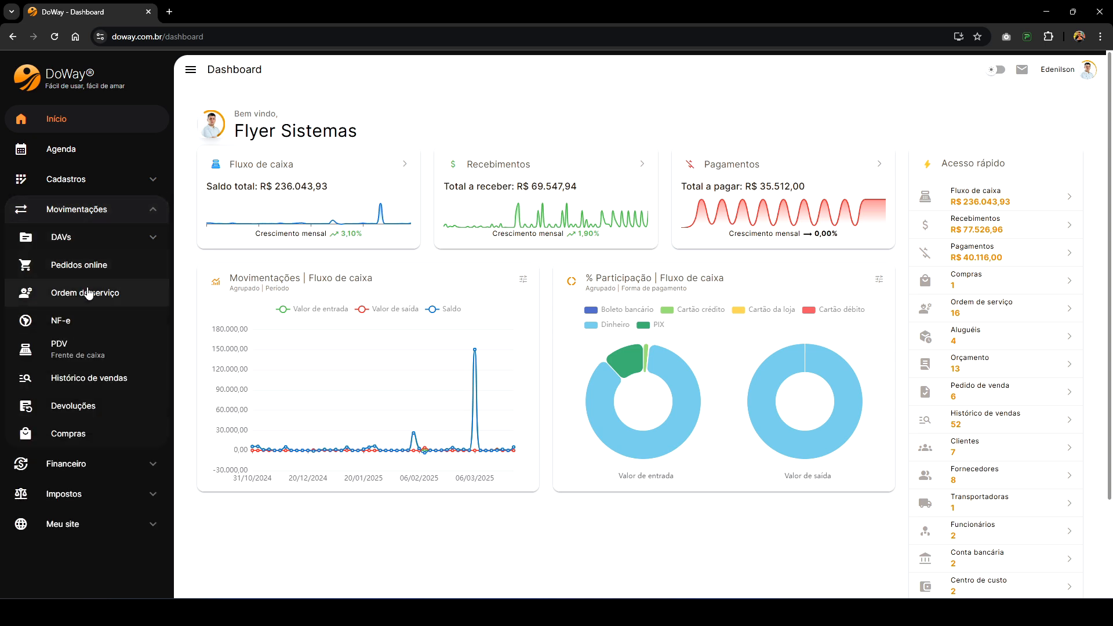
left_click(109, 298)
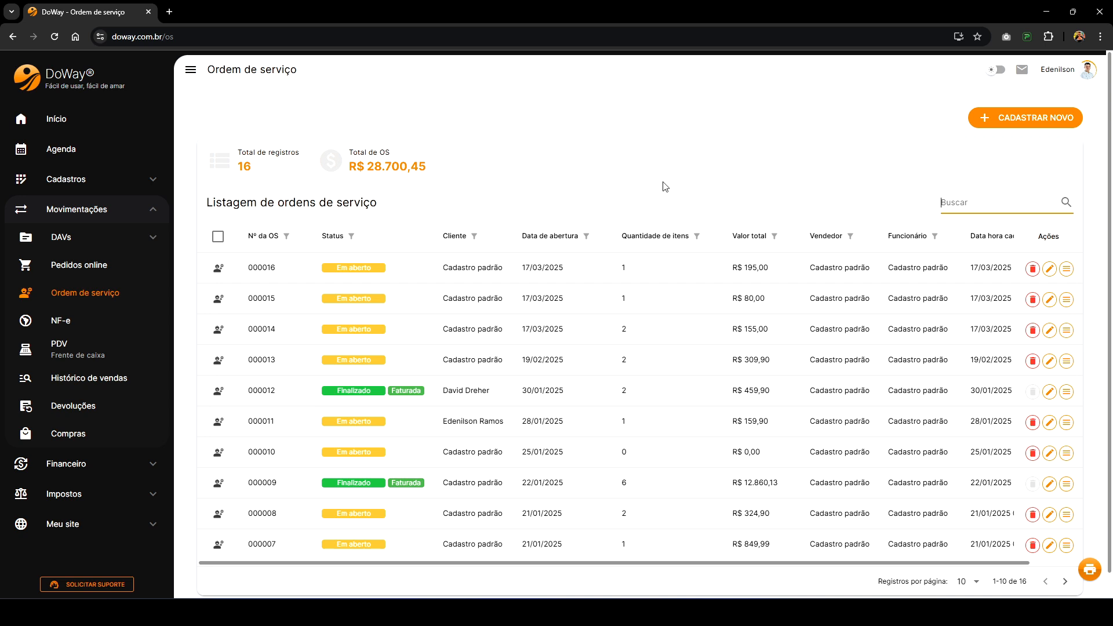
left_click(1016, 124)
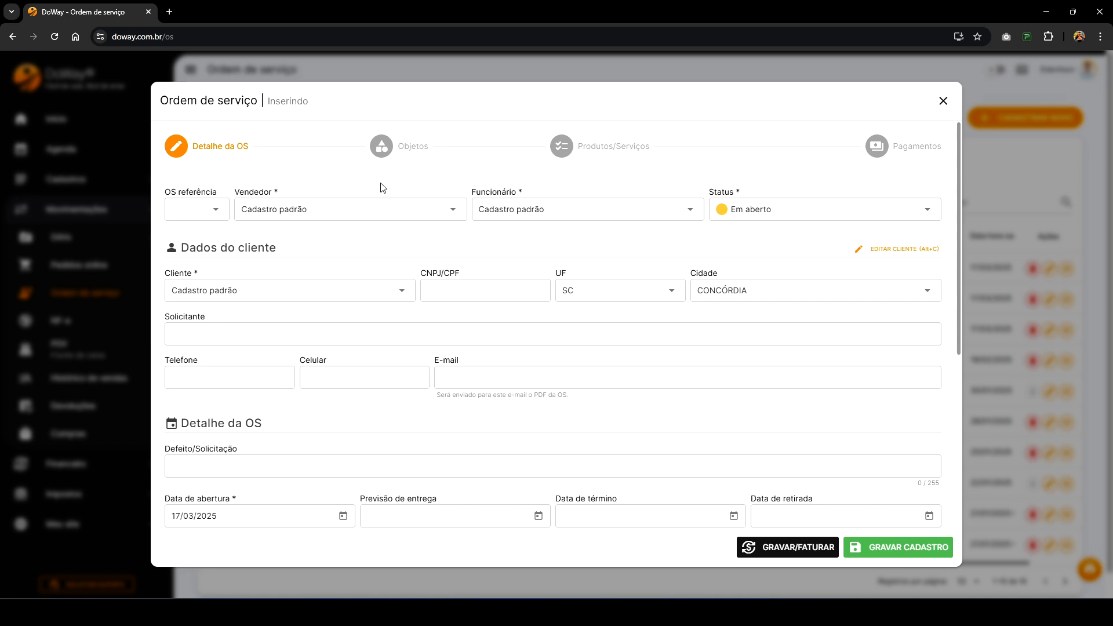
Step: Examine the registered entries for the Vendedor field and the blank employee registration form, closing both without saving
left_click(340, 212)
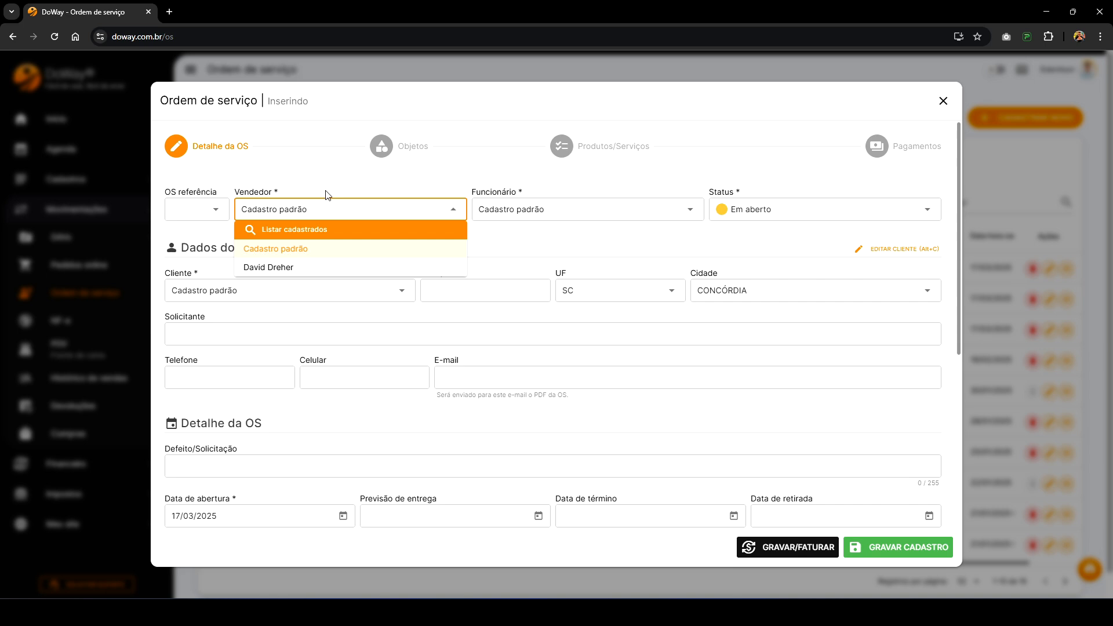
left_click(313, 232)
left_click(657, 423)
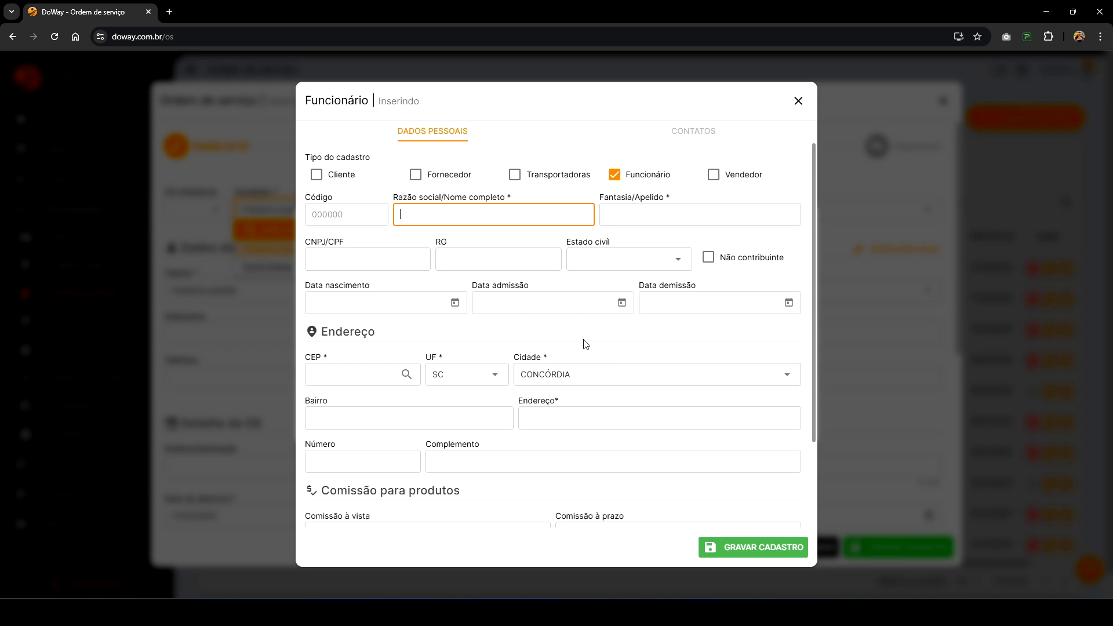
left_click(798, 100)
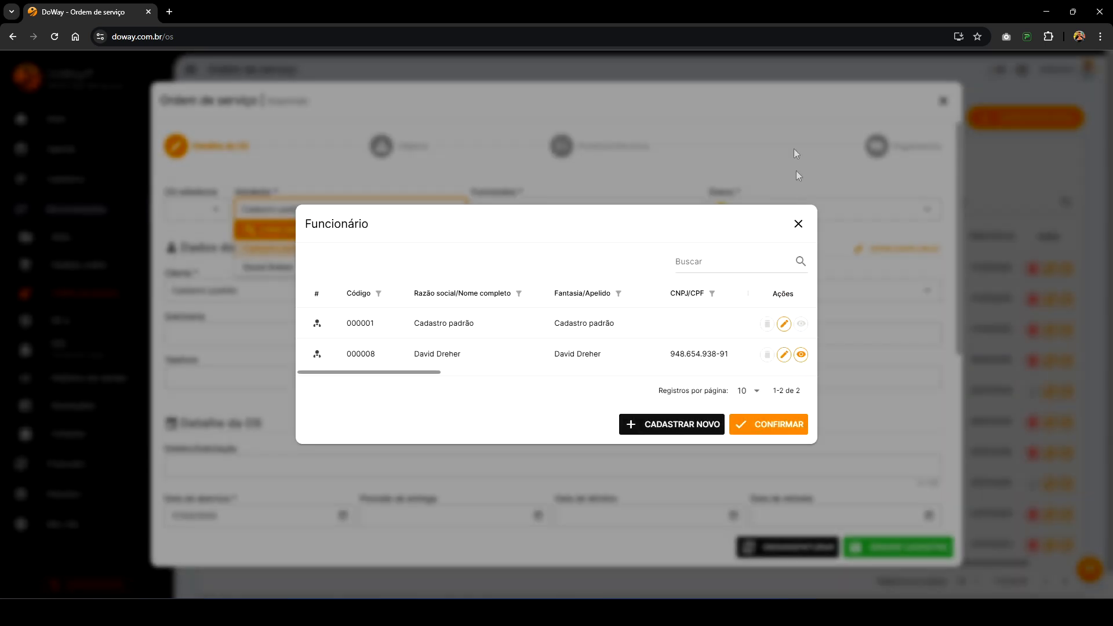
left_click(798, 224)
left_click(525, 188)
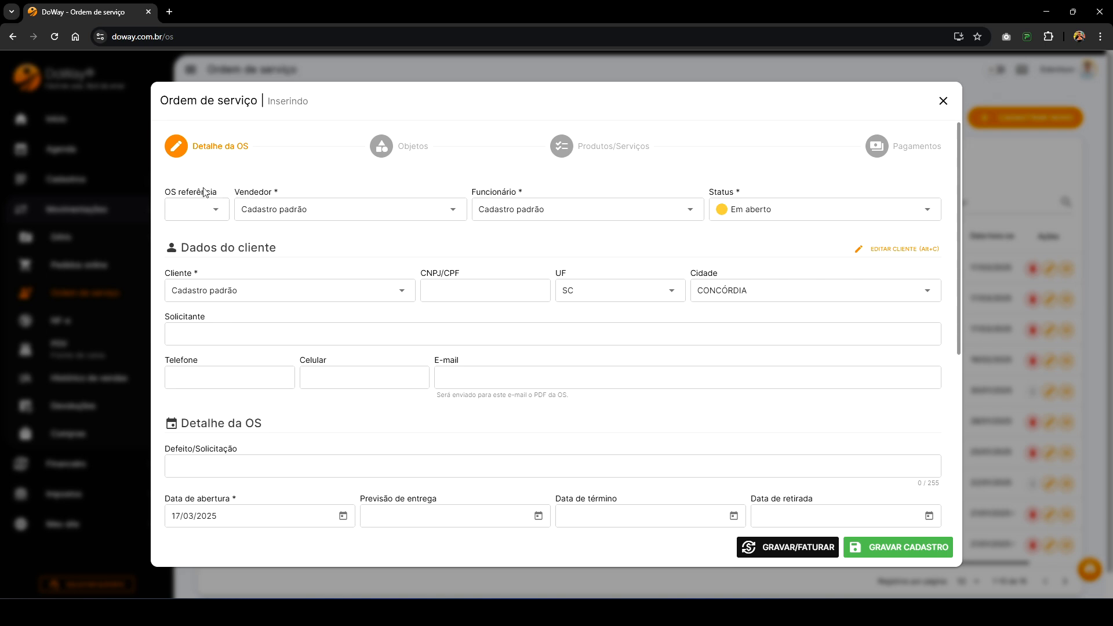
Step: Choose the second order in the registered service orders list as the new order's OS referência
left_click_drag(166, 191, 221, 198)
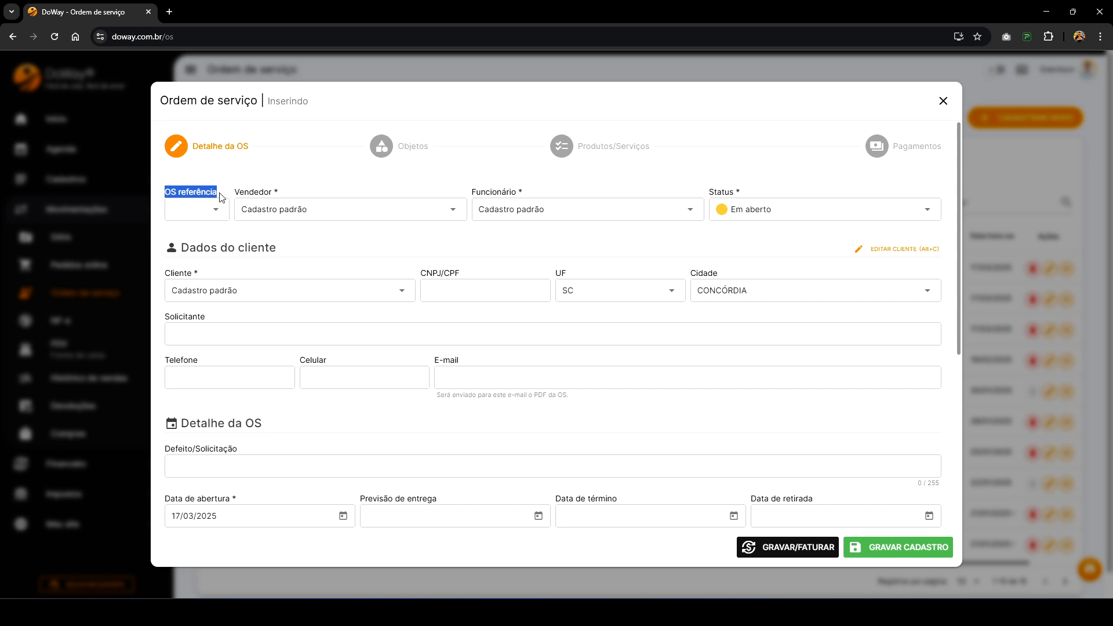
left_click(212, 209)
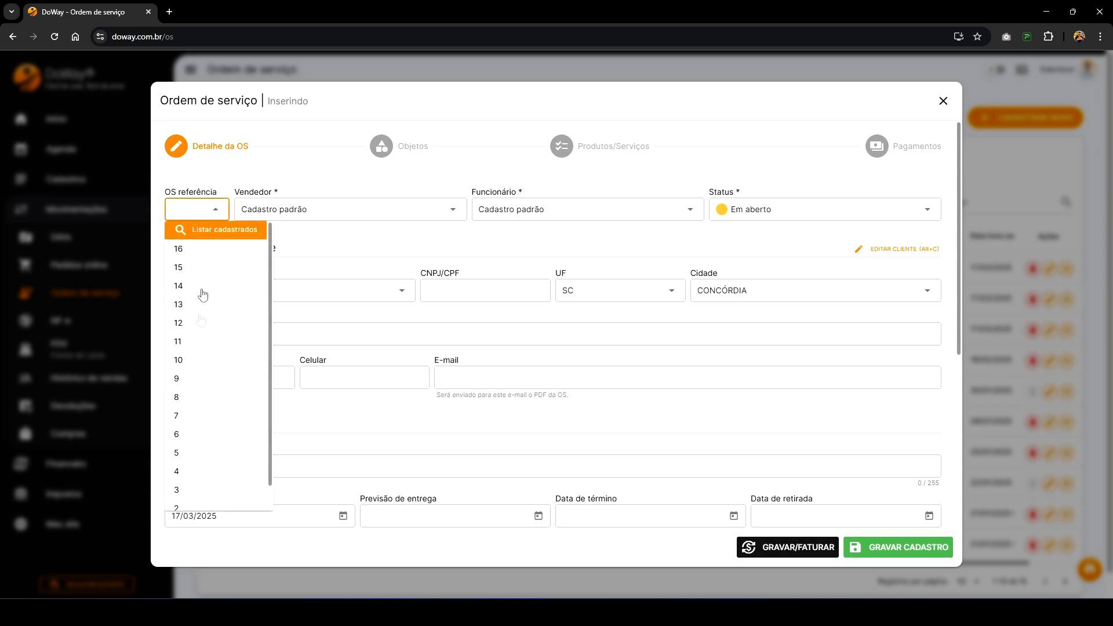
left_click(204, 231)
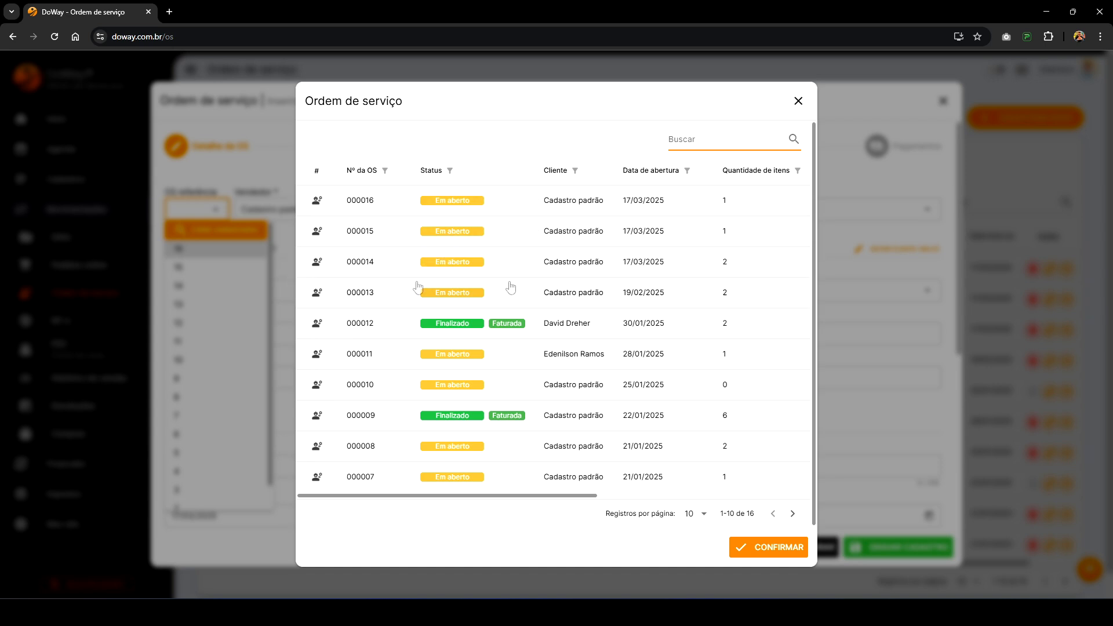
double_click(516, 239)
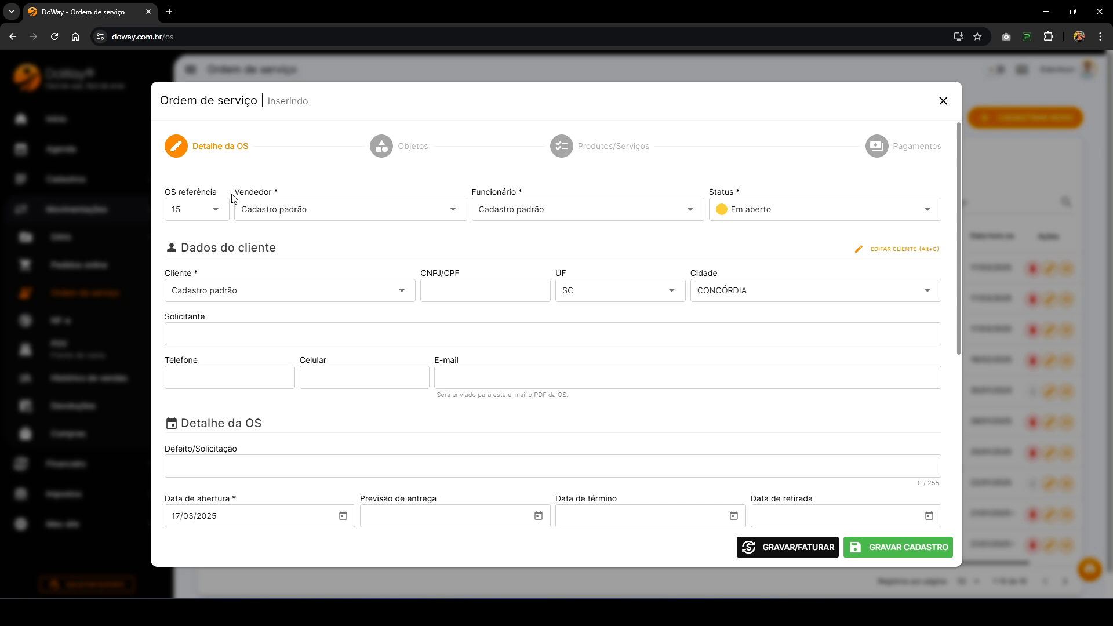
Step: Review the list of registered service orders available for OS referência again and close it without choosing one
left_click(223, 209)
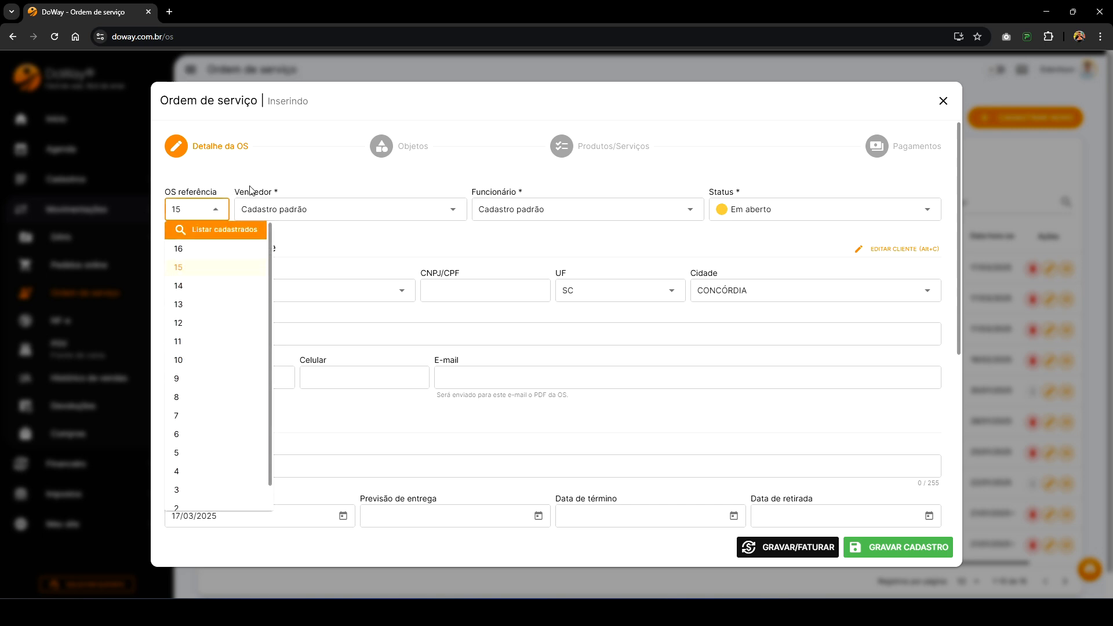
left_click(226, 229)
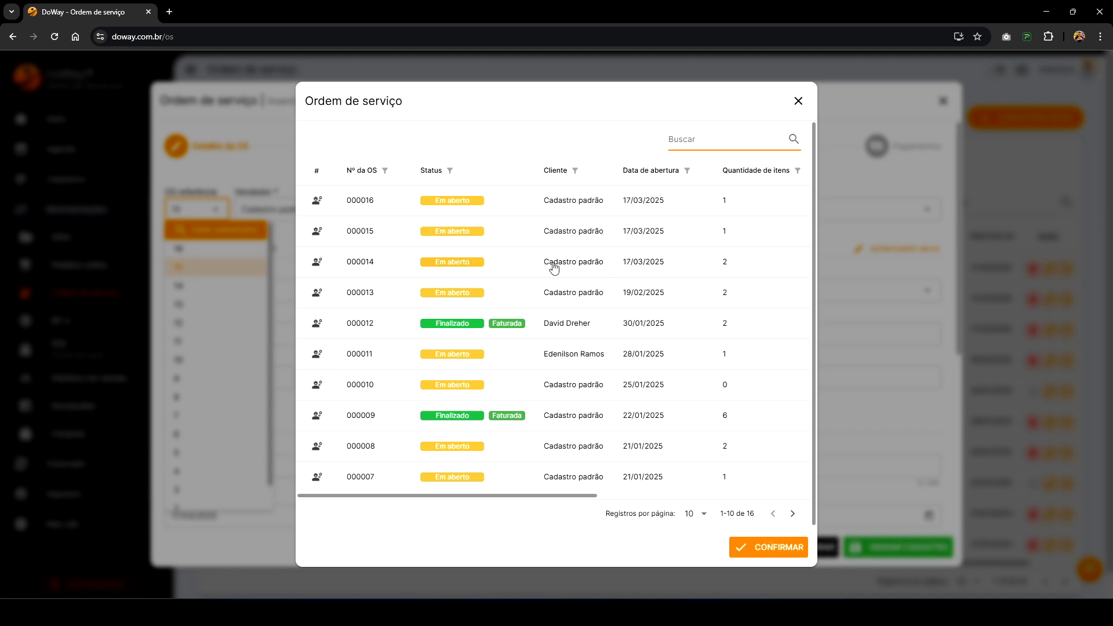
left_click(798, 101)
left_click(666, 198)
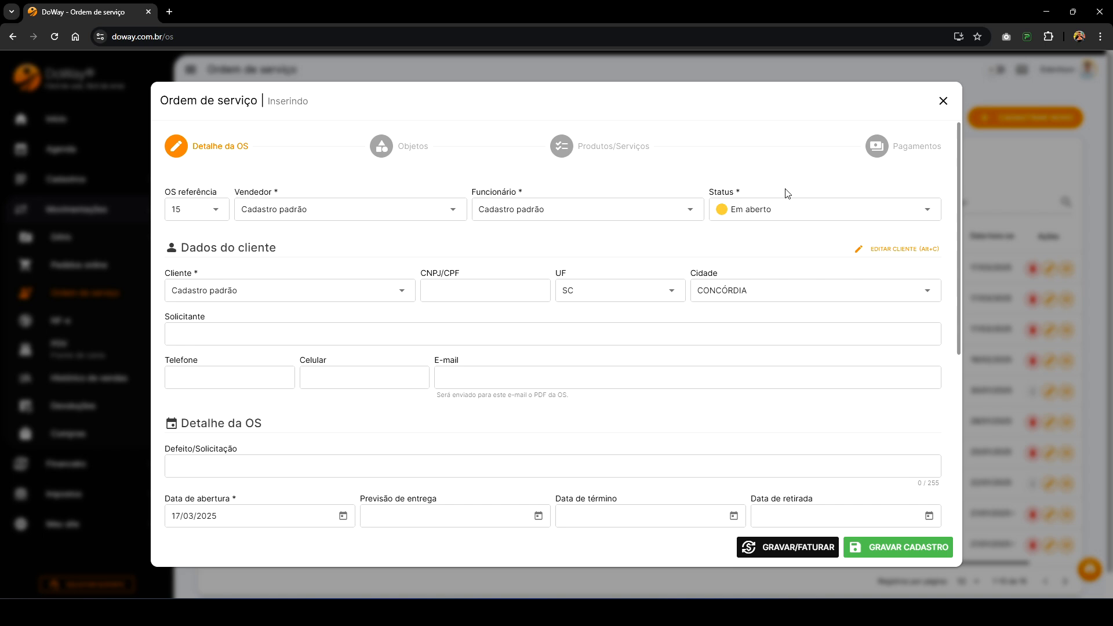
Step: Examine the order's Status options, the registered status list and the blank new-status form, closing them without changes
left_click(792, 216)
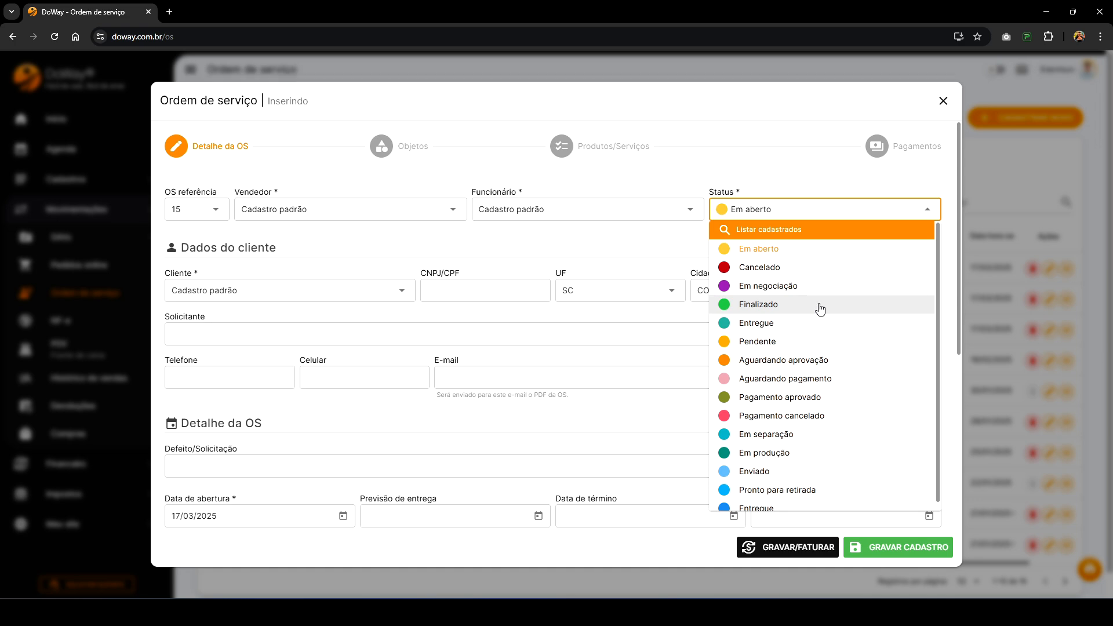
left_click(806, 234)
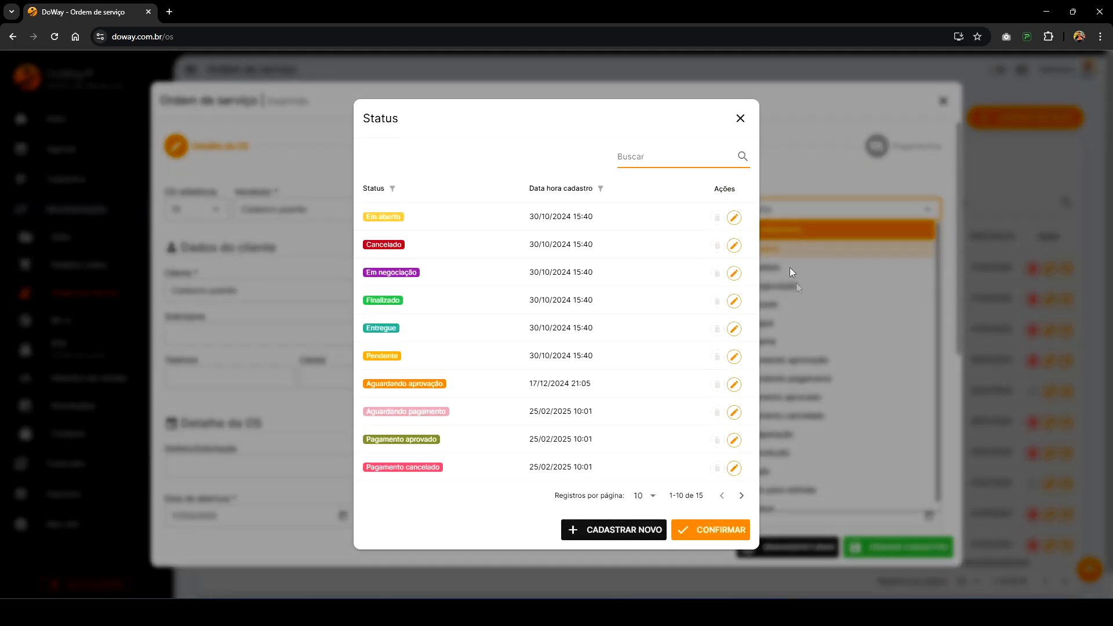
left_click(622, 530)
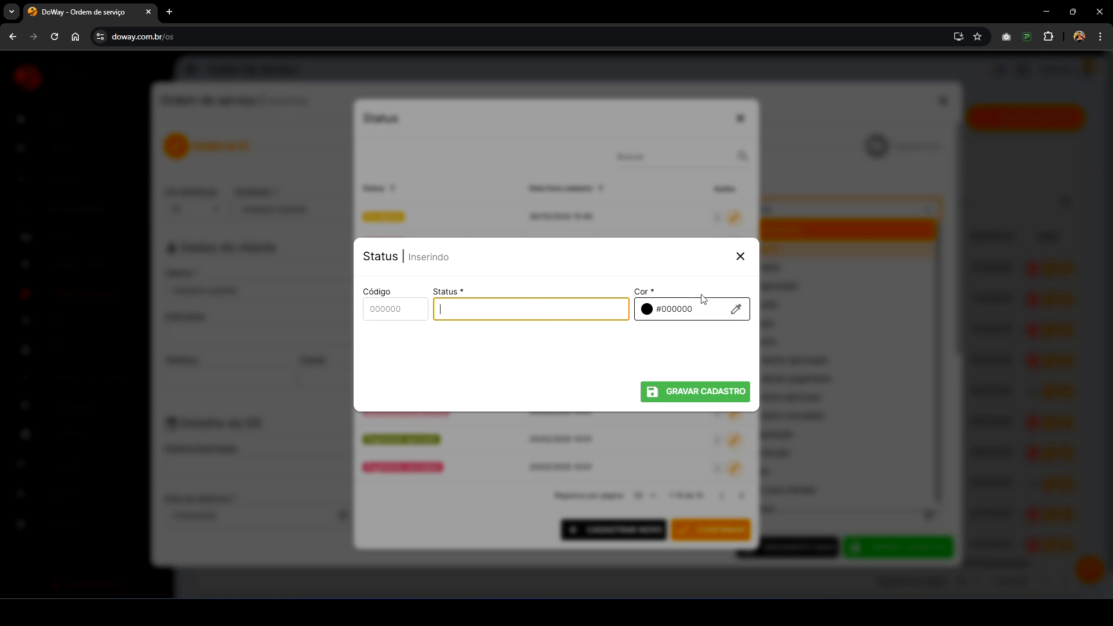
left_click(741, 256)
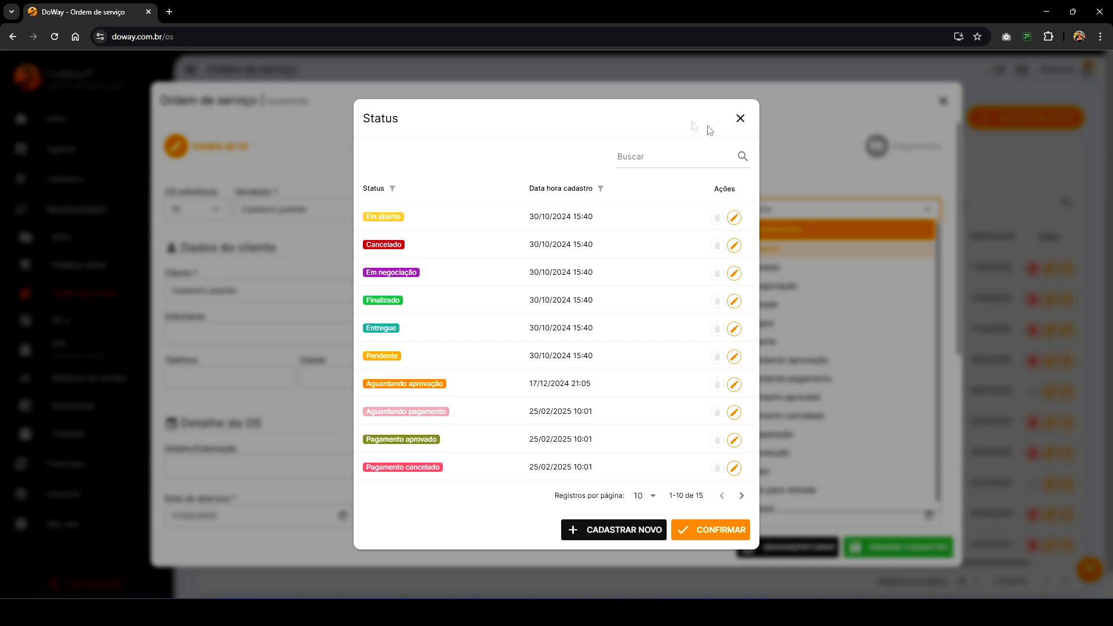
left_click(741, 119)
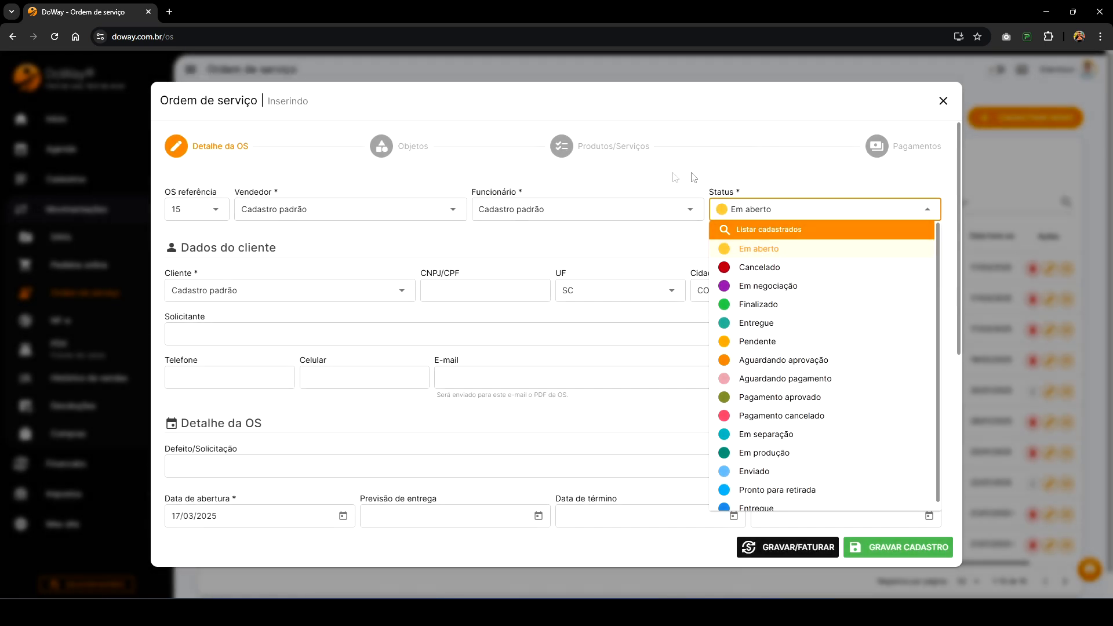
left_click(655, 179)
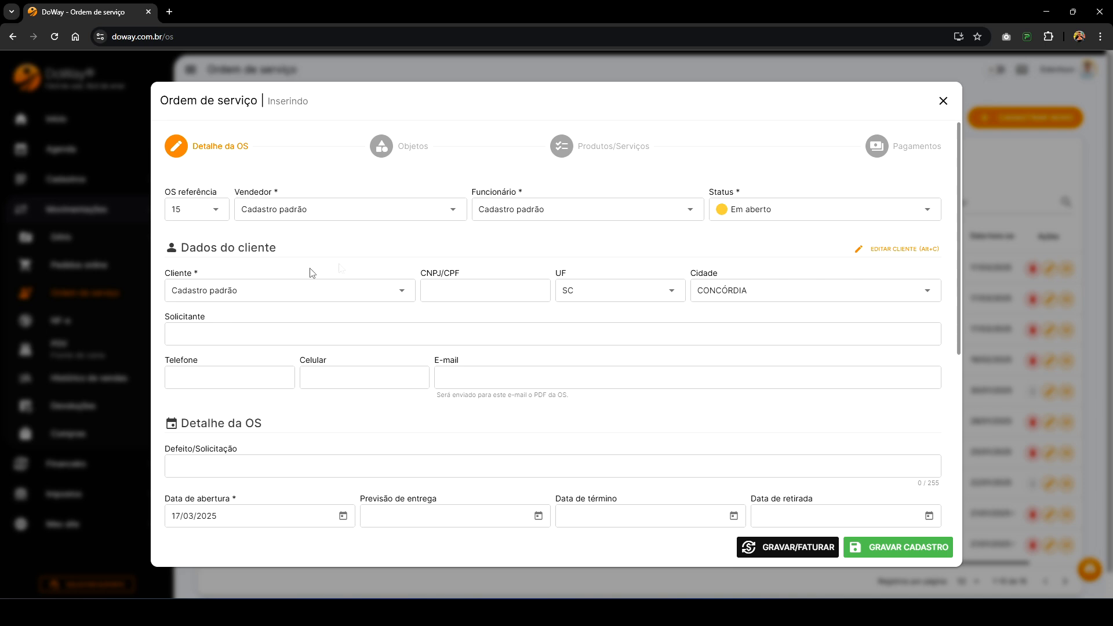
Step: View the editing form for the order's default client and close it without changes
left_click(887, 251)
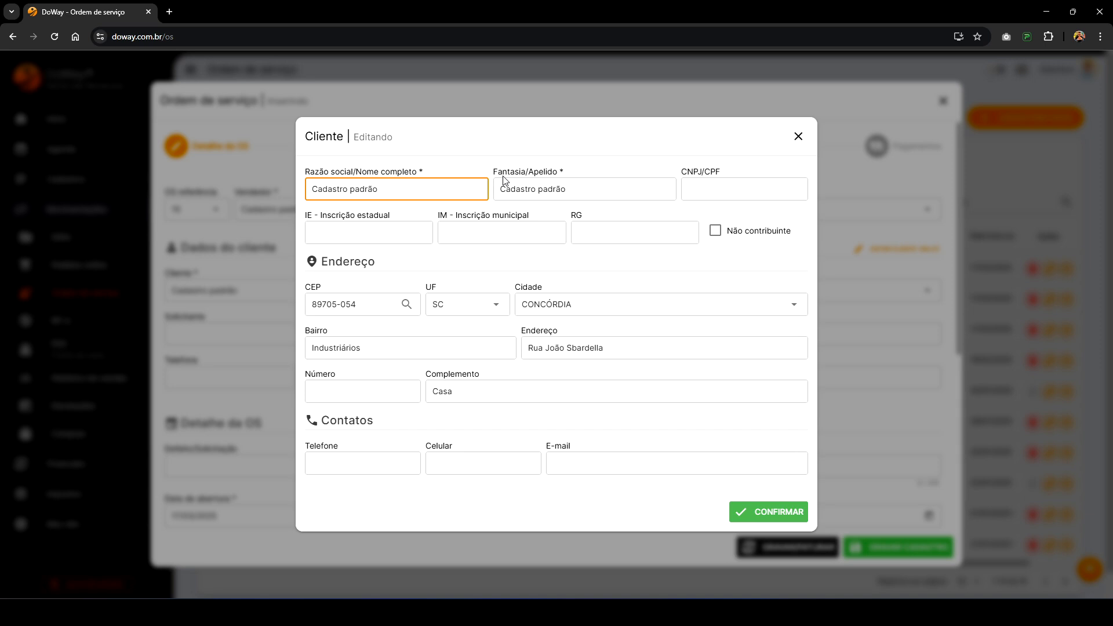
left_click(798, 136)
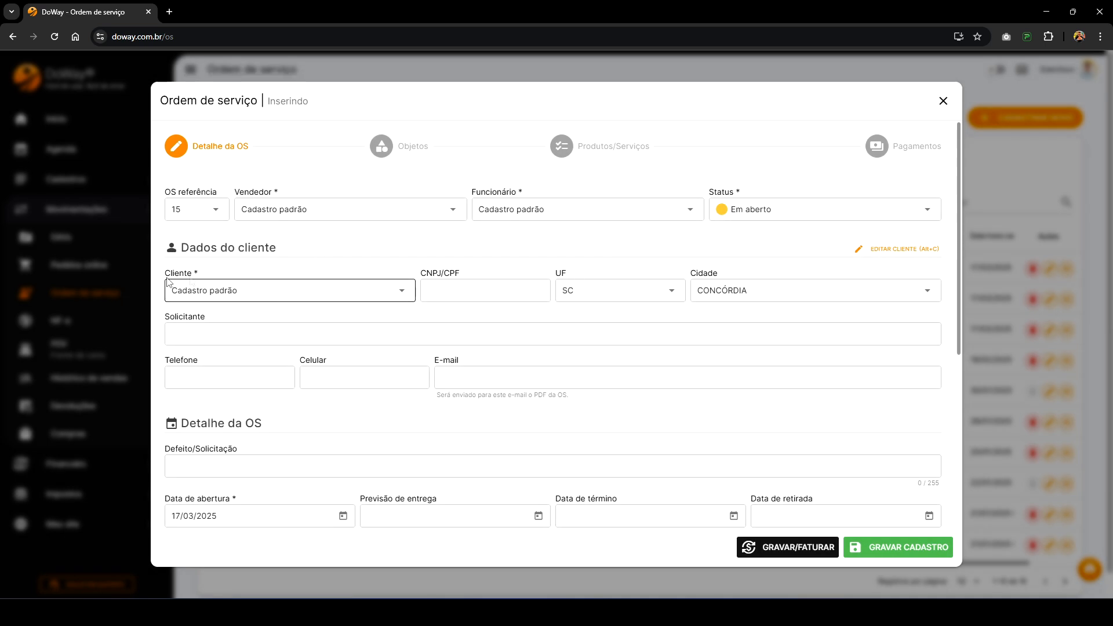
Step: Check the blank new-client form from the registered clients list, and select the second client listed for the order
left_click(259, 302)
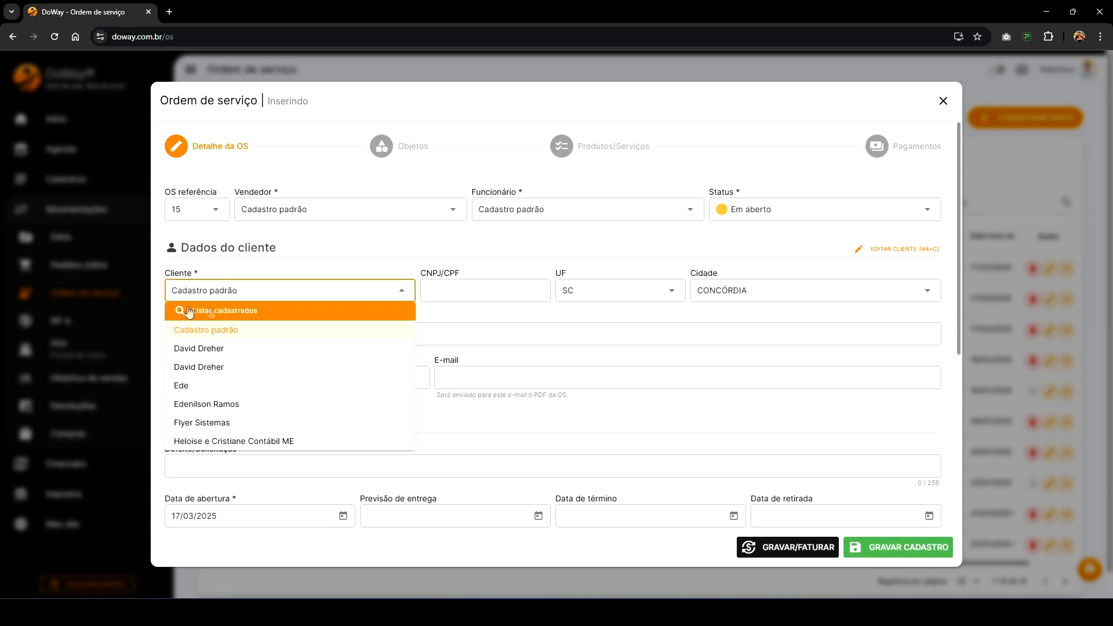
left_click(256, 314)
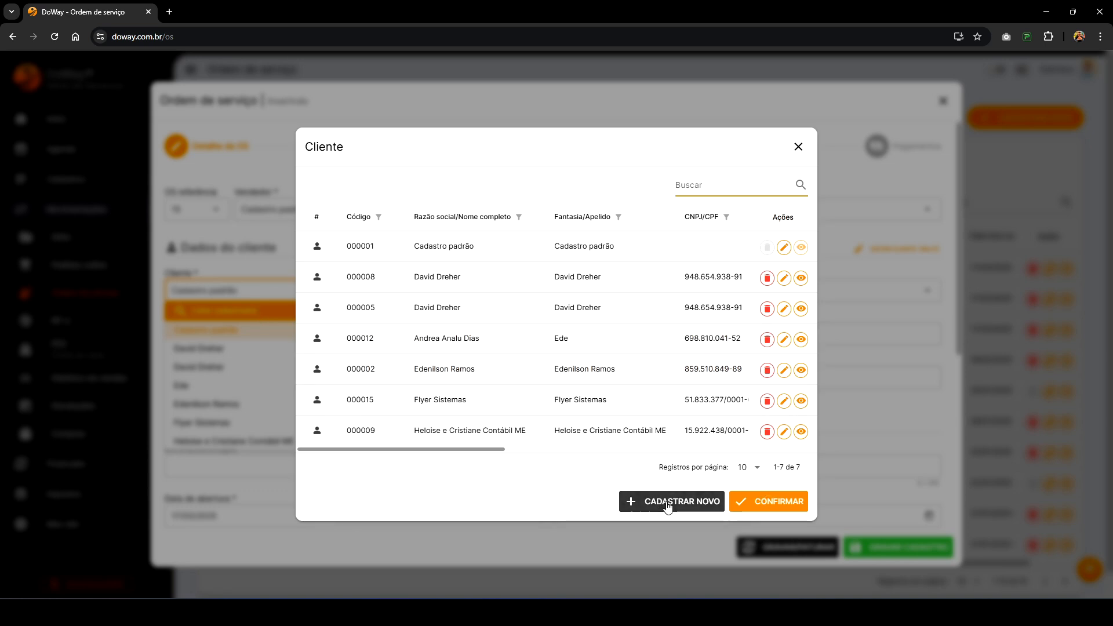
left_click(667, 501)
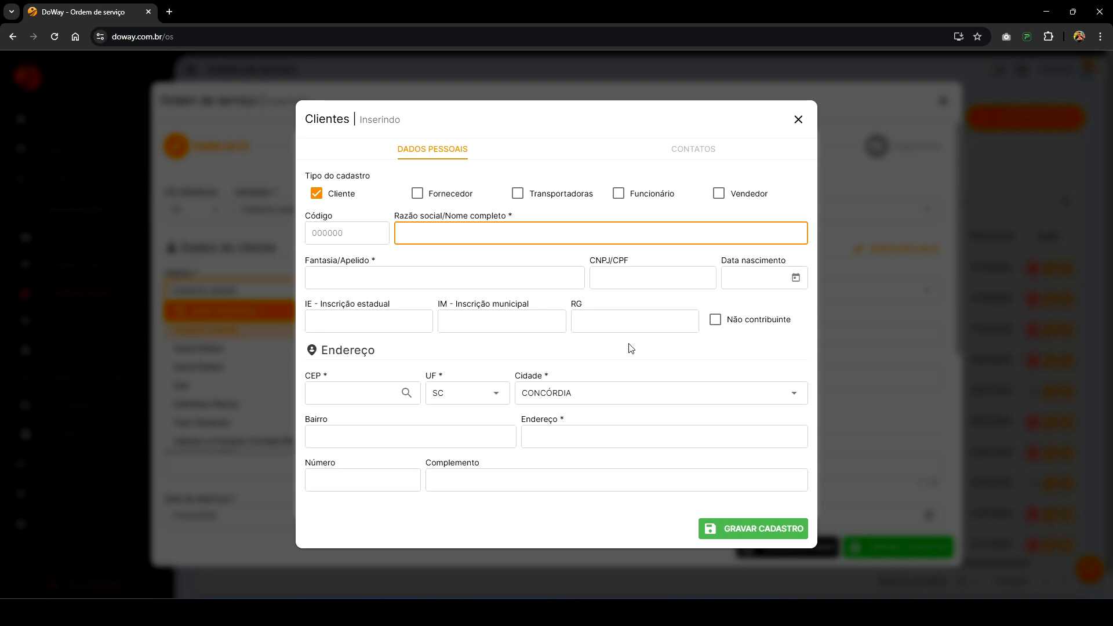
left_click(798, 119)
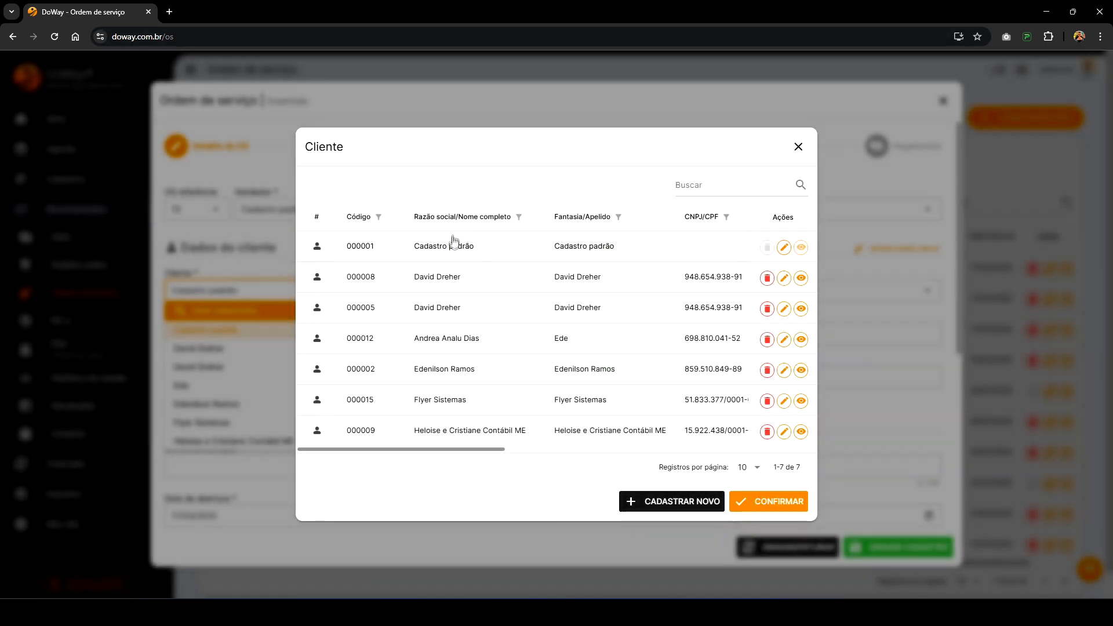
double_click(495, 290)
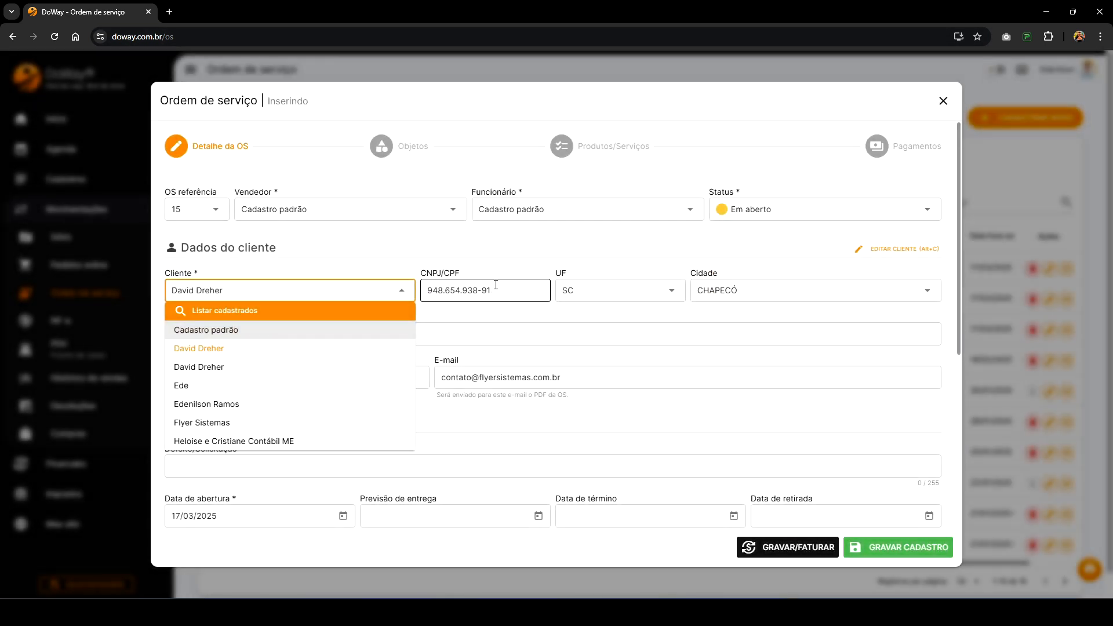
left_click(468, 260)
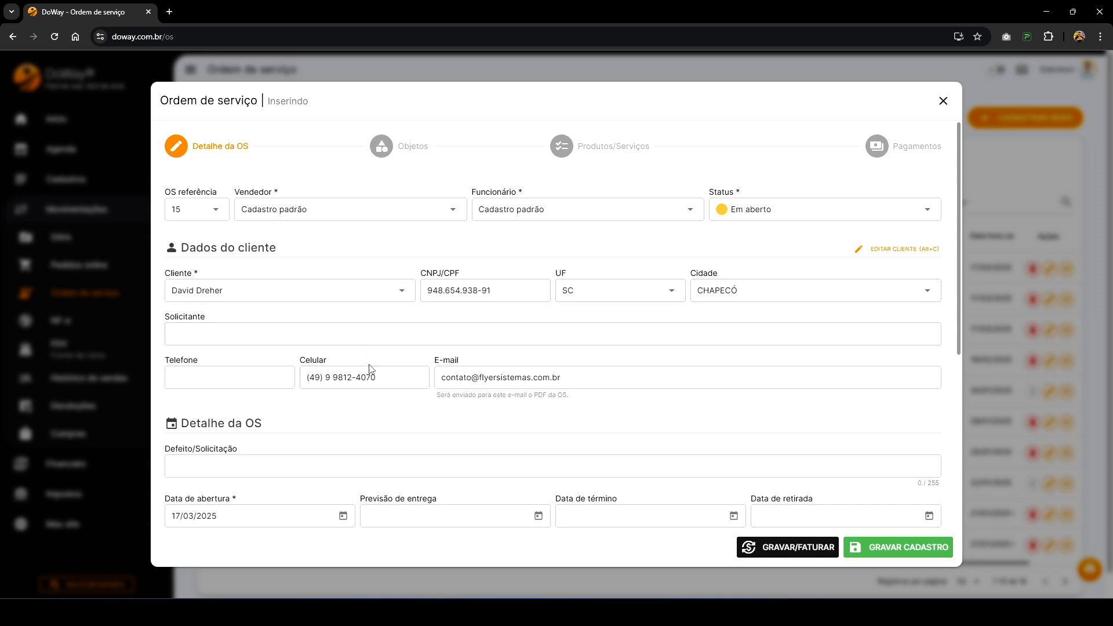
Step: Examine the client's E-mail field, the Solicitante field and the Defeito/Solicitação field in the order details
left_click(626, 375)
left_click_drag(627, 376, 442, 380)
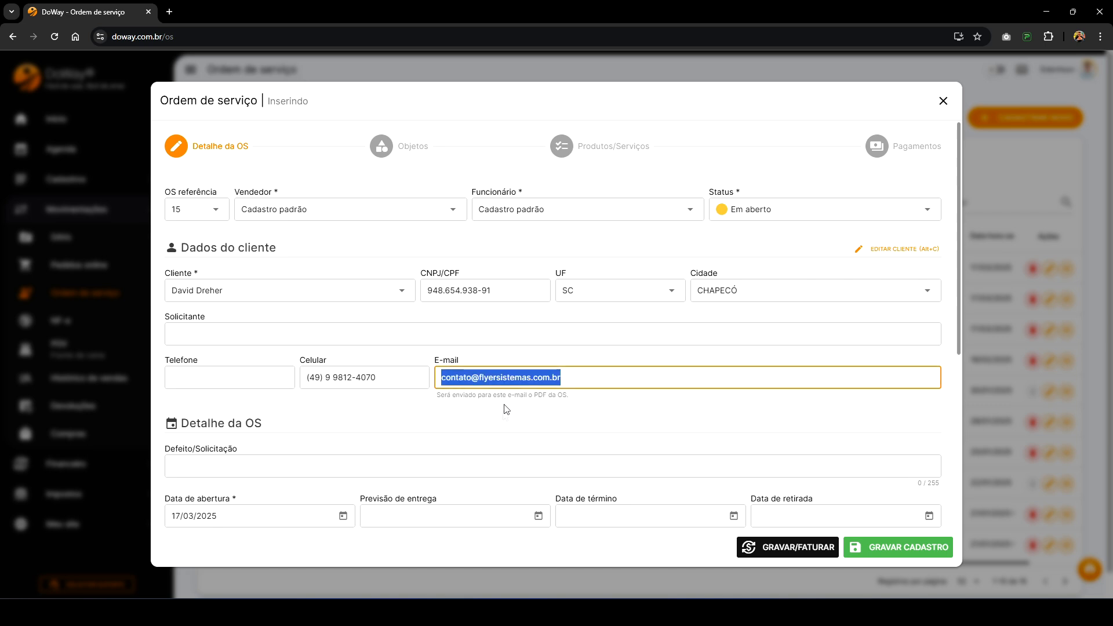
left_click(373, 317)
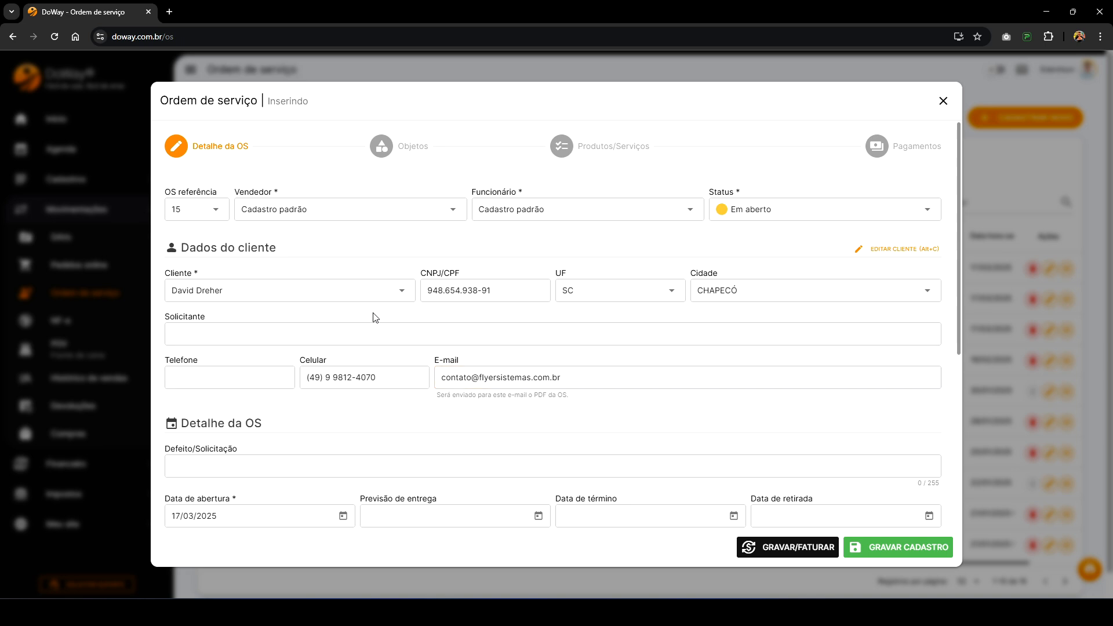
left_click(276, 333)
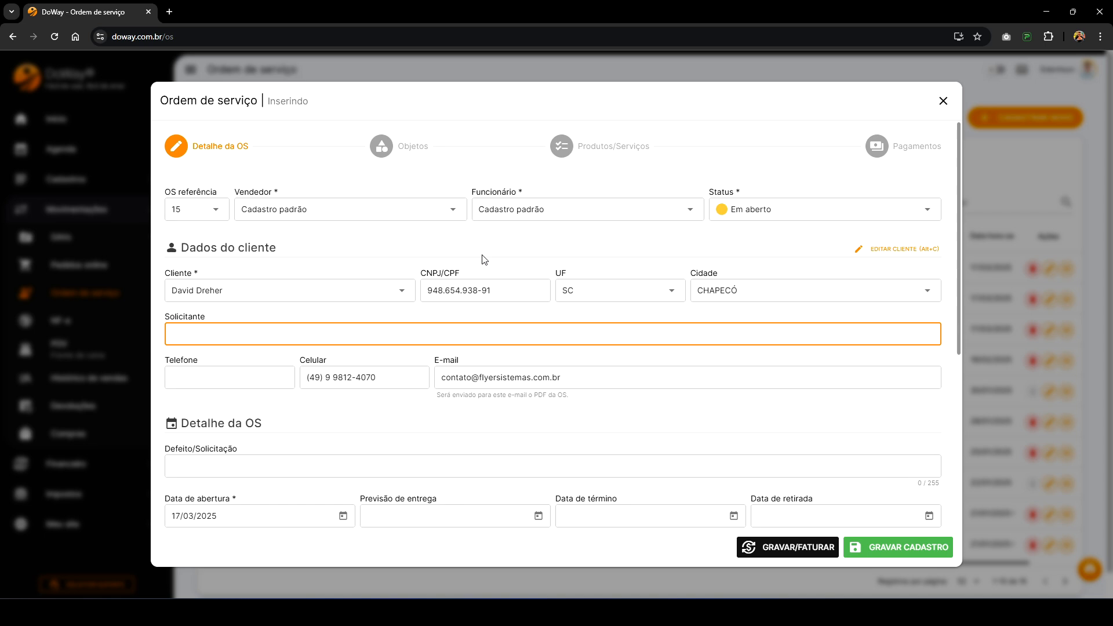
scroll(484, 260, "down", 3)
left_click(371, 241)
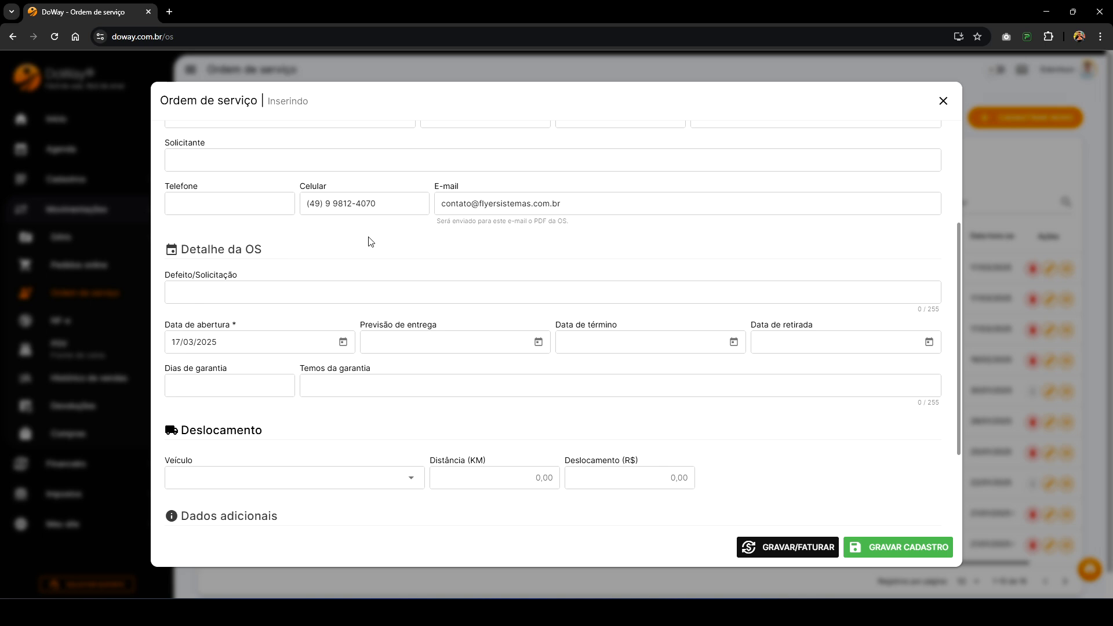
left_click(334, 293)
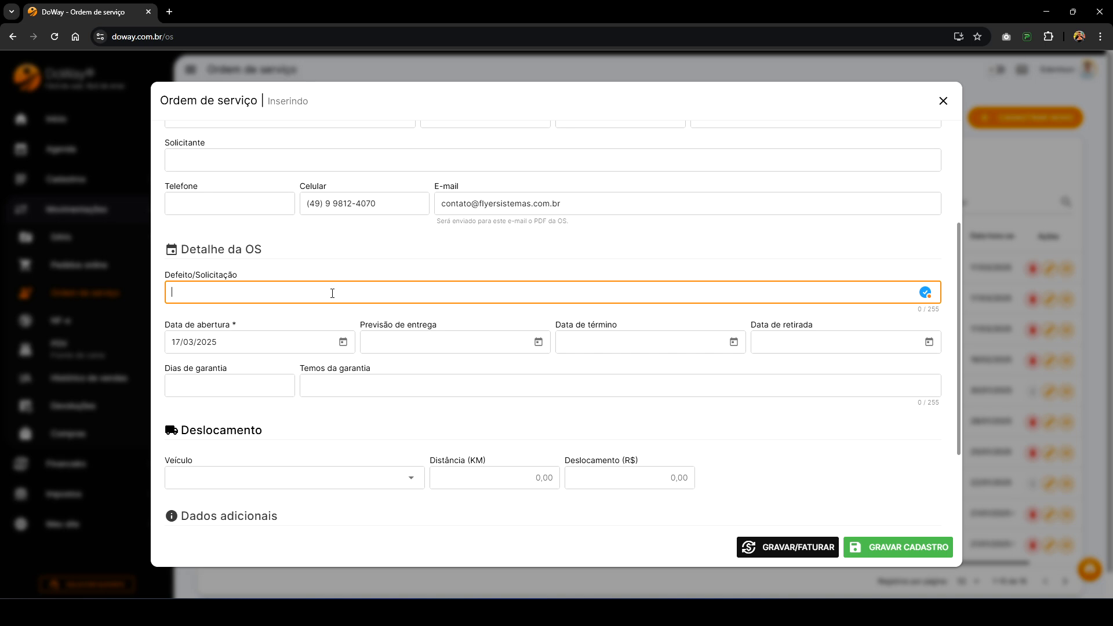
Step: Go to the Objetos stage of the service order
scroll(289, 272, "up", 3)
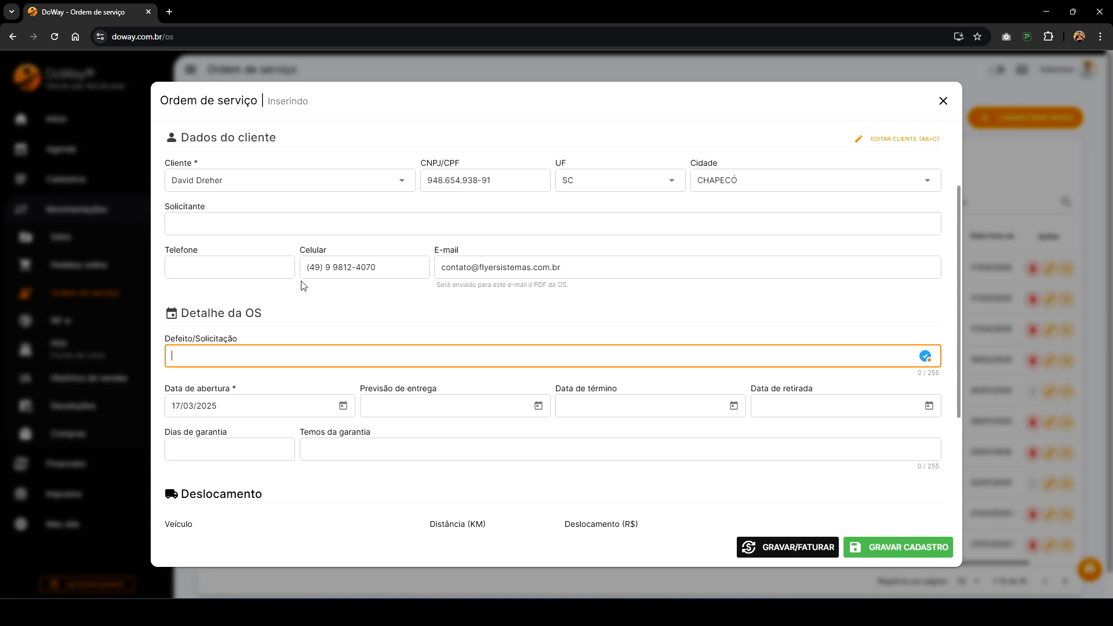
scroll(341, 285, "up", 2)
left_click(407, 145)
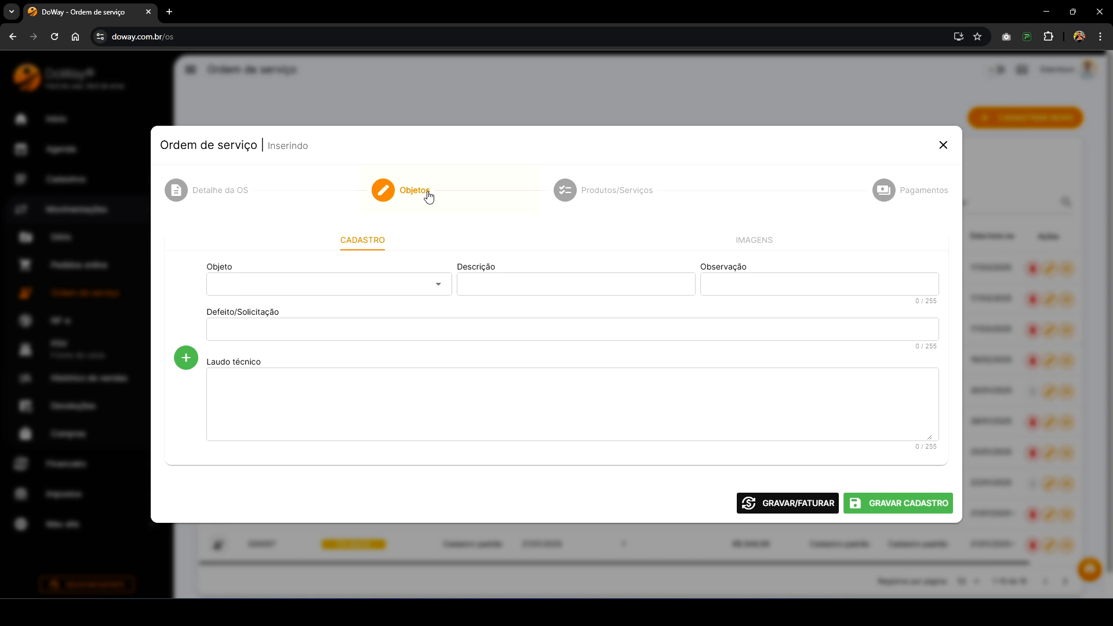
Step: Compare the Defeito/Solicitação field of the Objetos stage with the one in the order's Detalhe da OS section
left_click(330, 329)
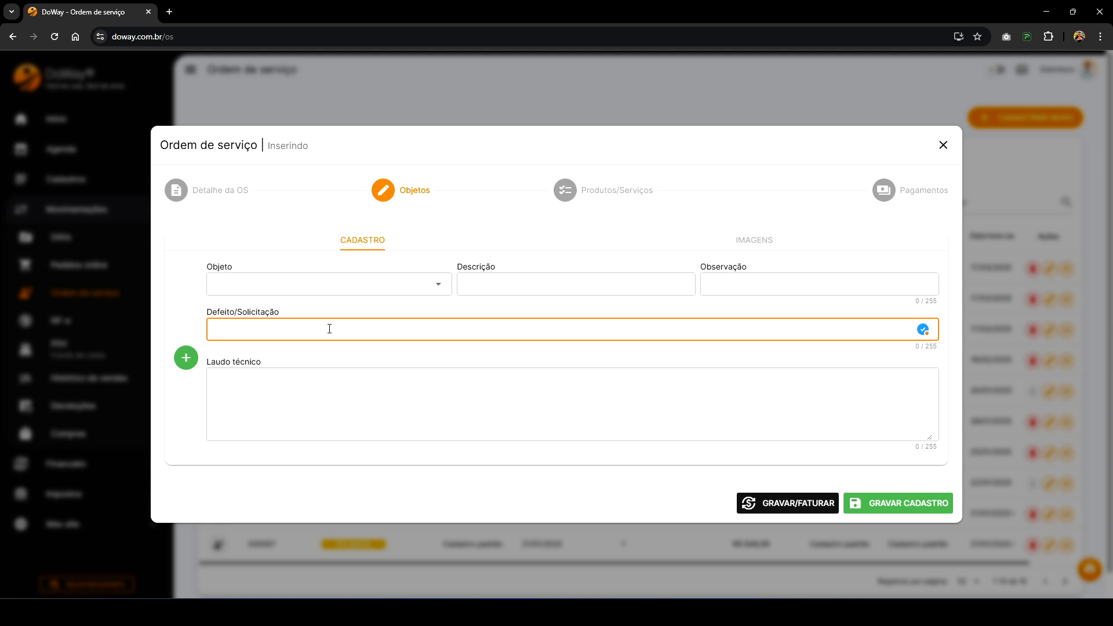
left_click(244, 191)
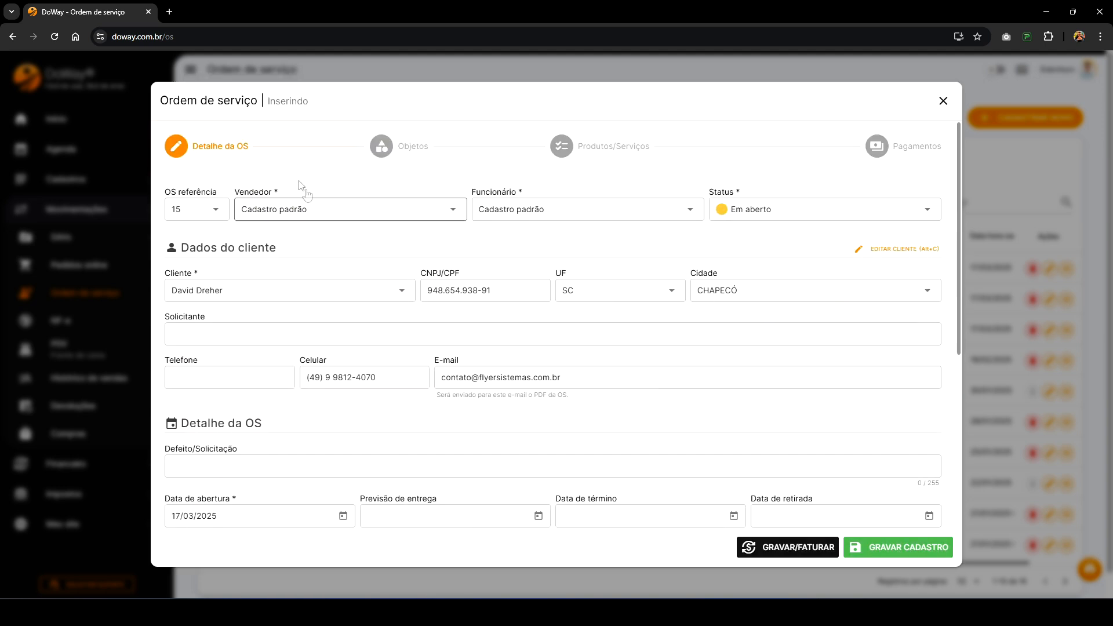
scroll(315, 187, "down", 2)
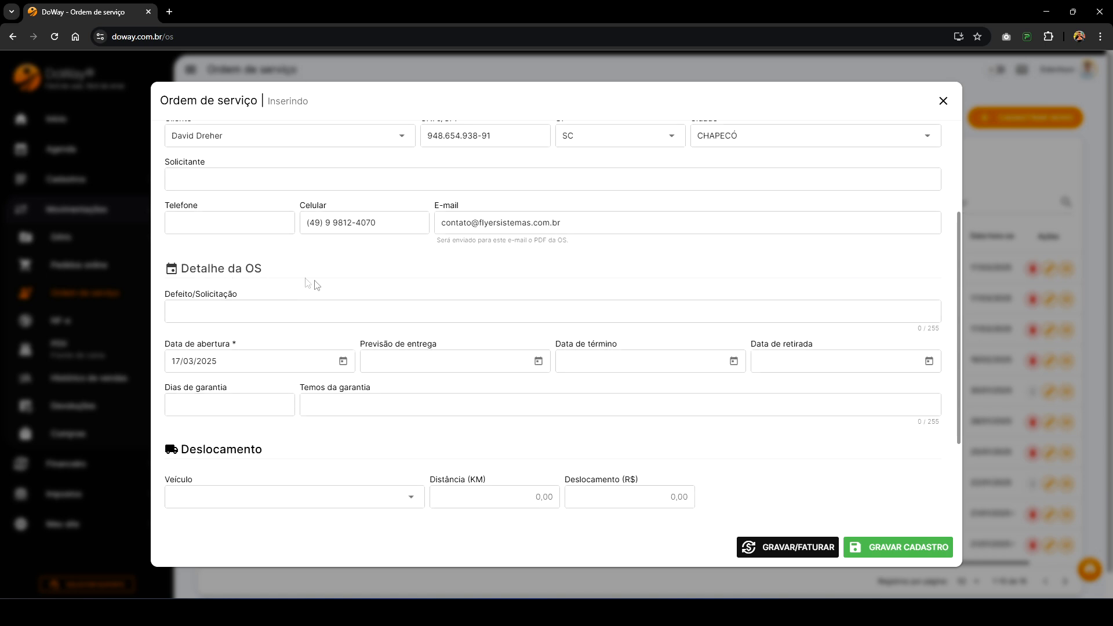
left_click(311, 306)
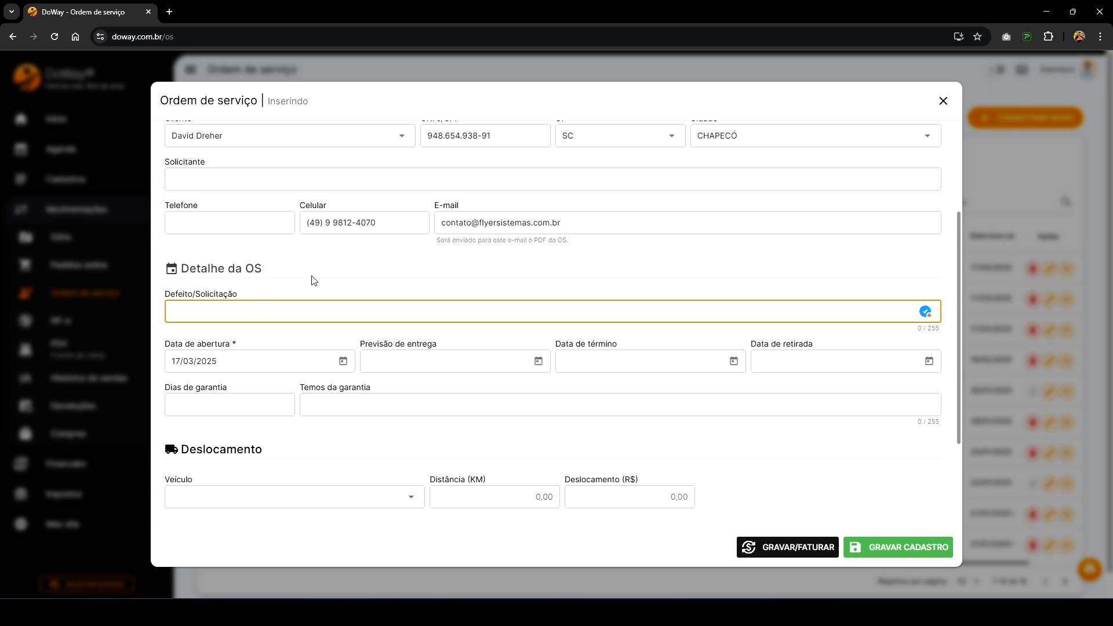
scroll(302, 273, "down", 1)
left_click(275, 297)
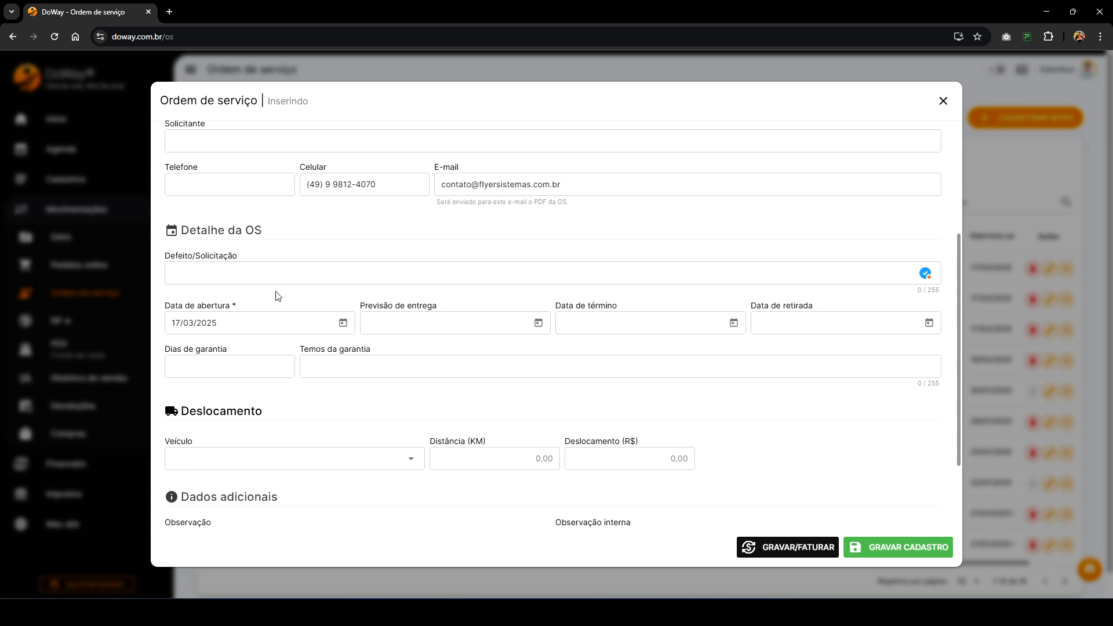
Step: Examine the order's delivery forecast and completion date fields, and its warranty days and warranty terms fields
left_click(417, 323)
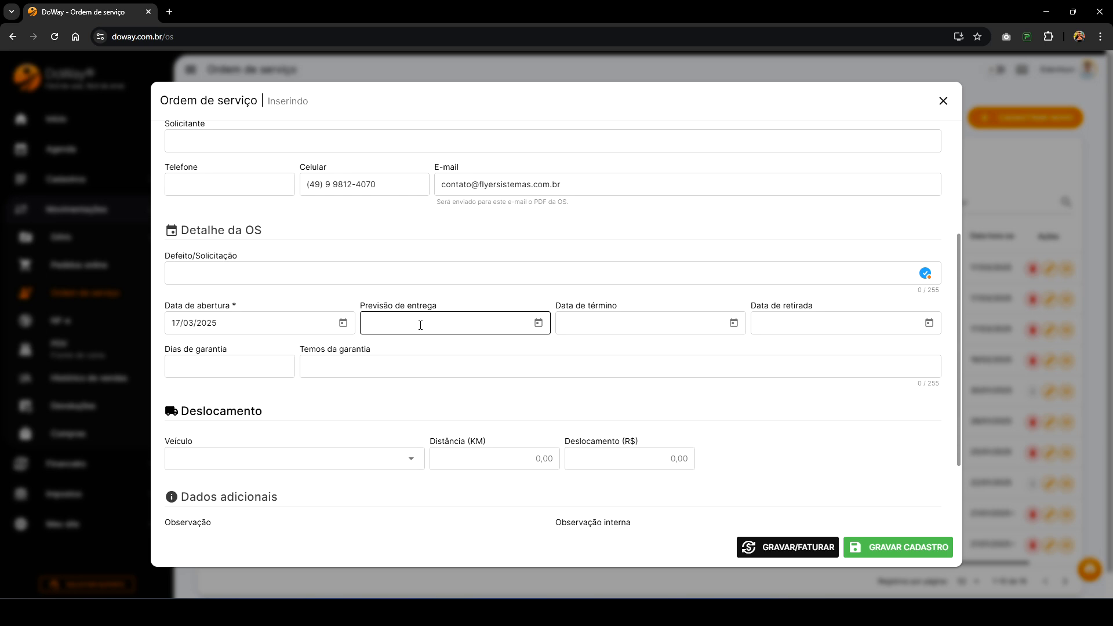
left_click(458, 298)
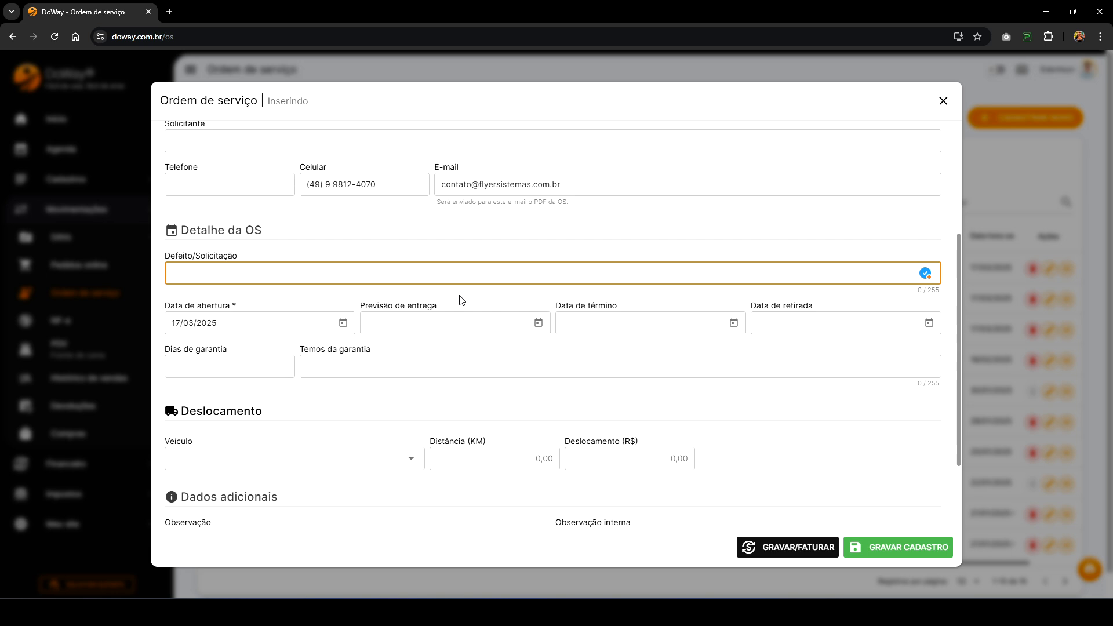
left_click(689, 322)
left_click(215, 360)
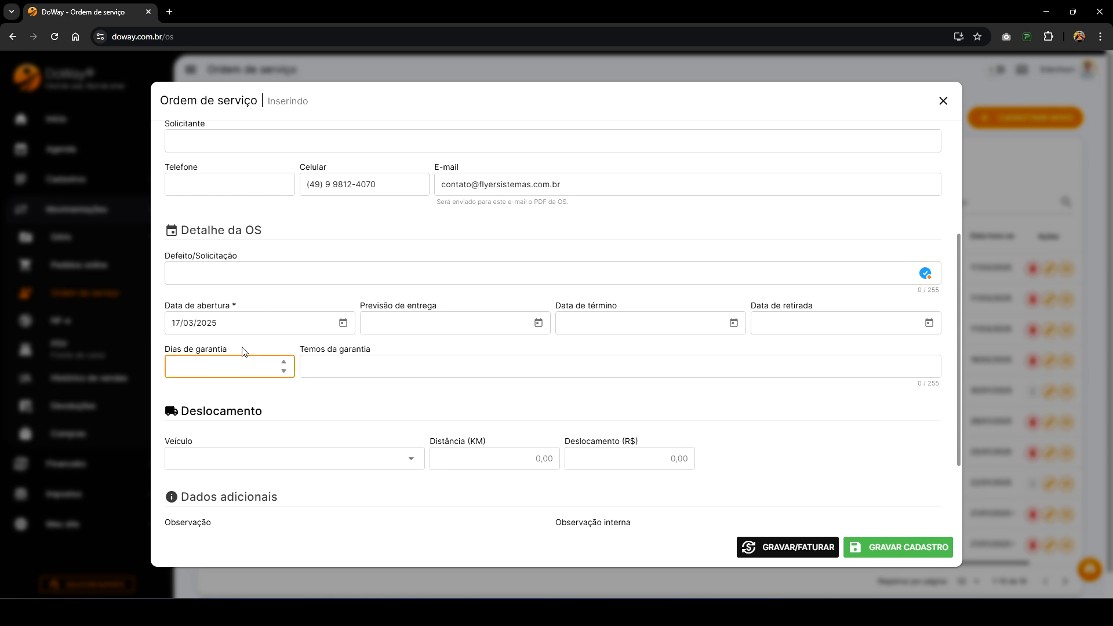
left_click(252, 348)
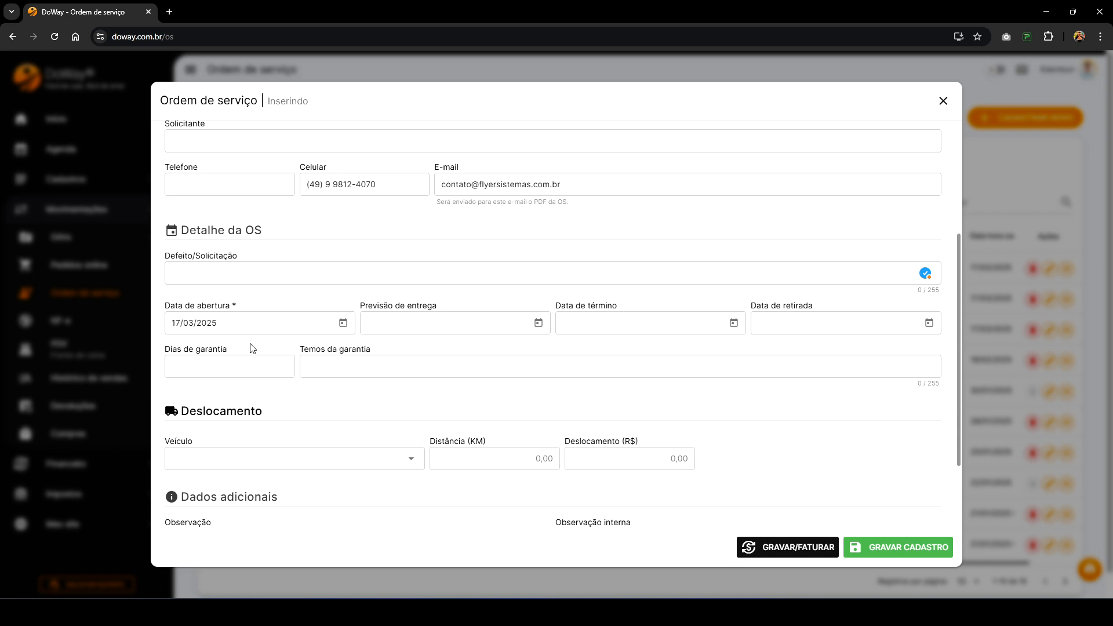
left_click(226, 365)
left_click(371, 364)
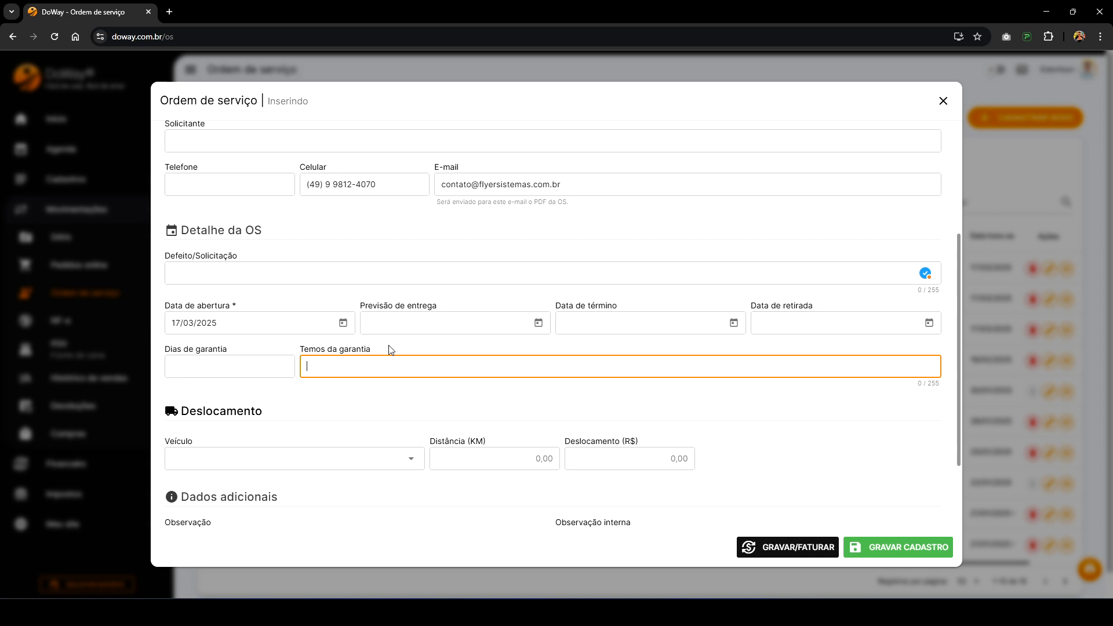
scroll(353, 251, "down", 2)
left_click(343, 326)
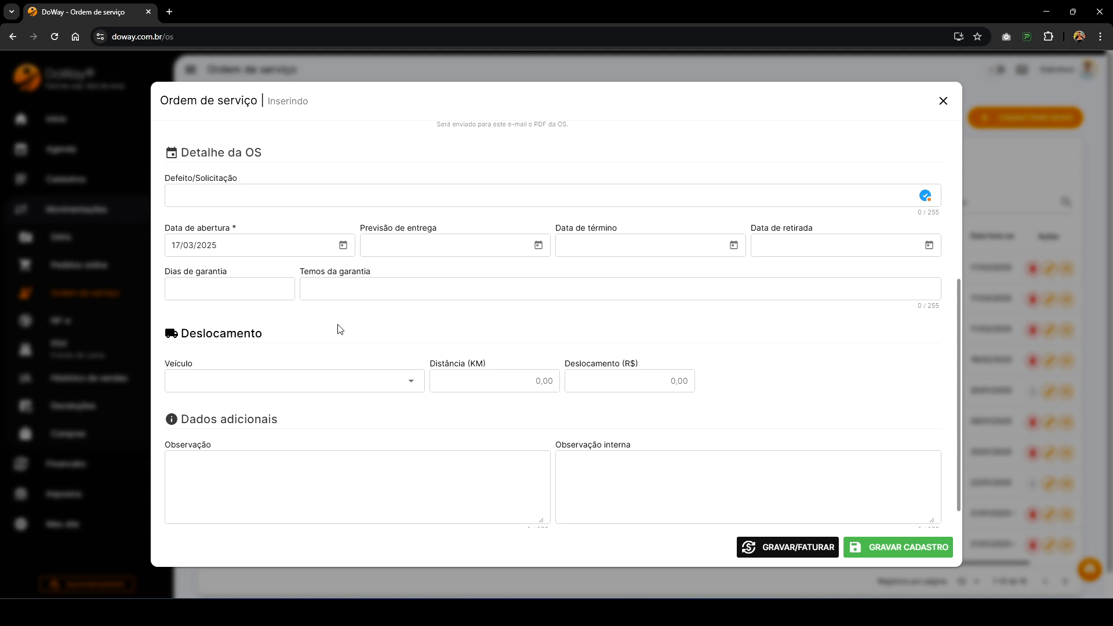
Step: View the list of registered vehicles for the Deslocamento section, check the blank new-vehicle form and close it without saving
left_click(293, 382)
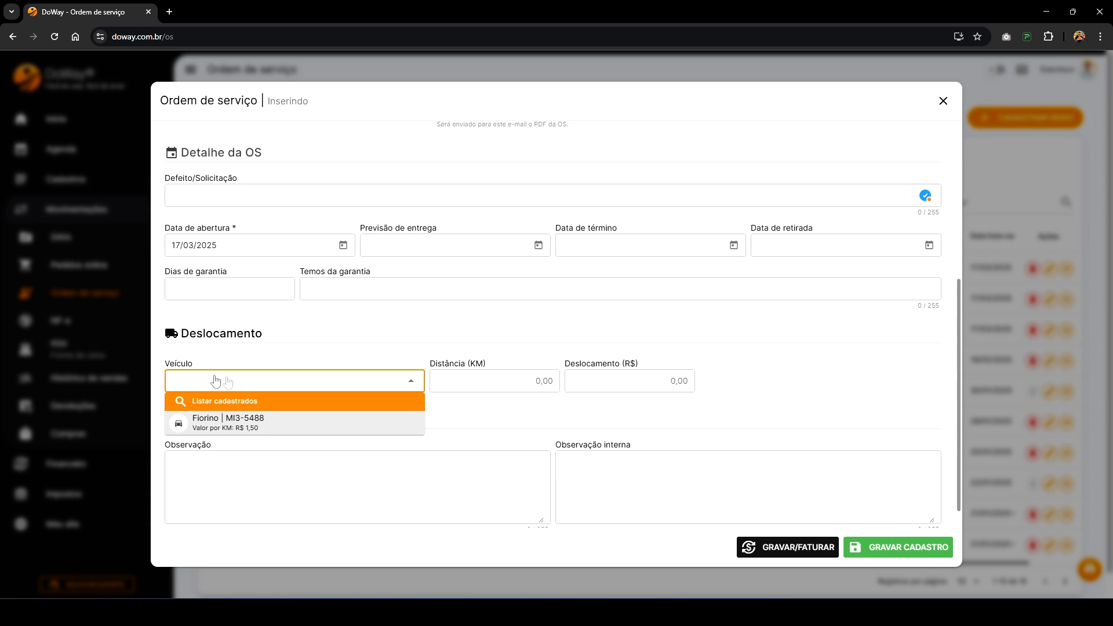
left_click(242, 409)
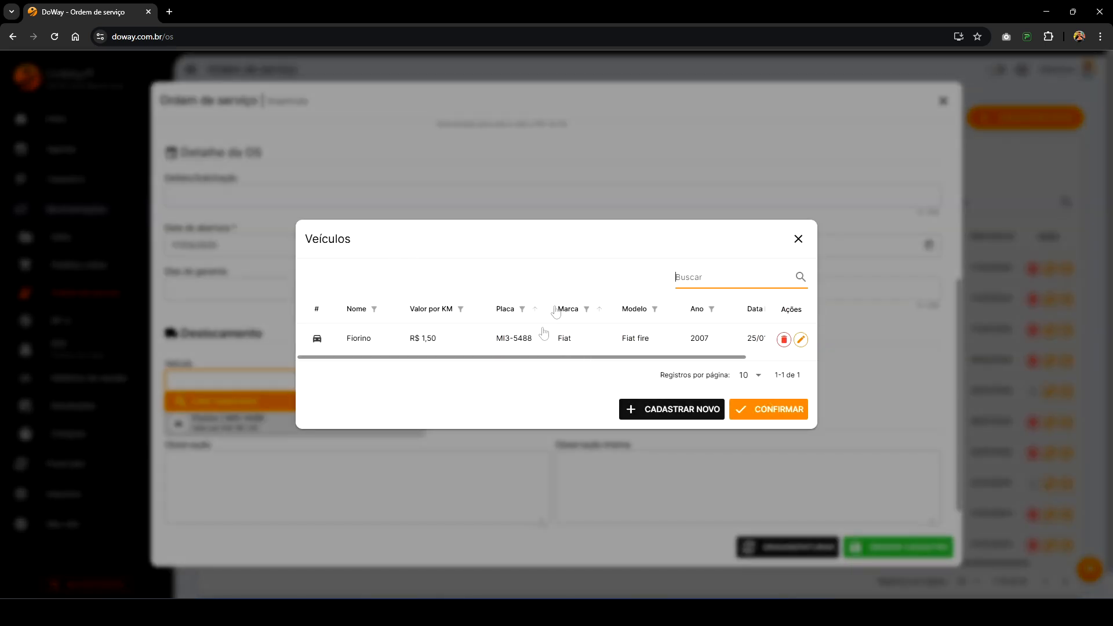
left_click(578, 380)
left_click(674, 411)
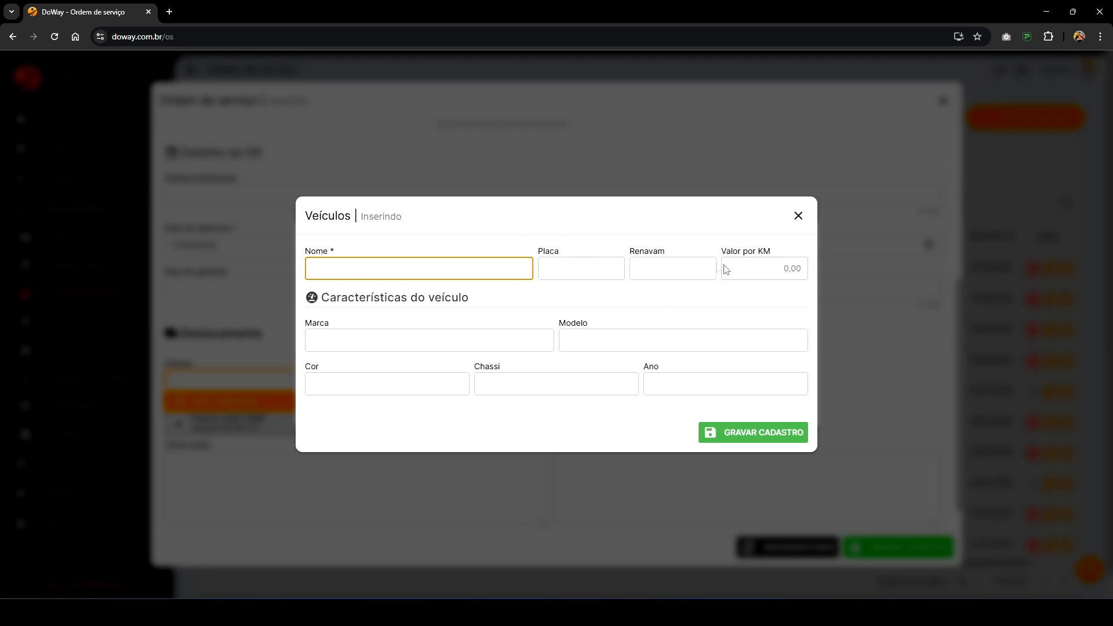
left_click(756, 274)
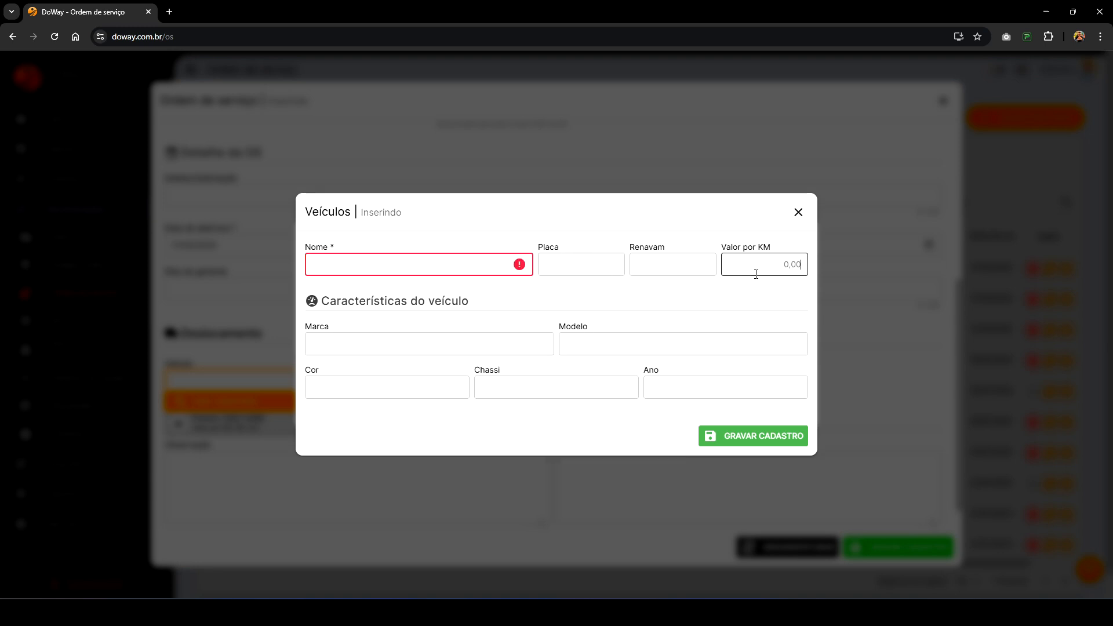
left_click(798, 212)
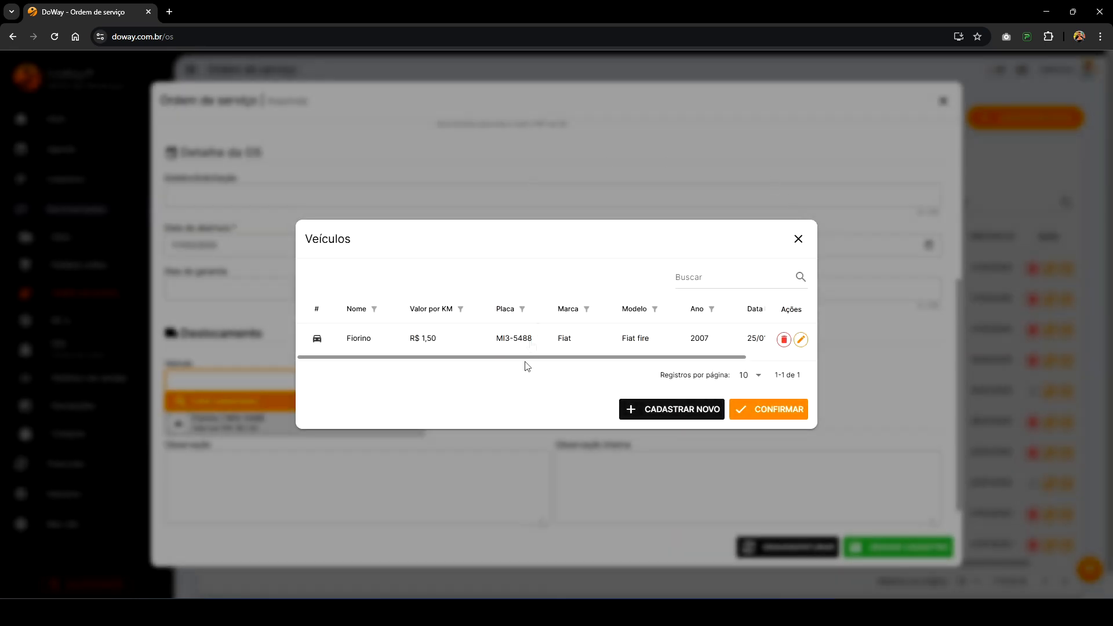
Step: Select the Fiorino as the travel vehicle and set the distance to 30 km
left_click(482, 337)
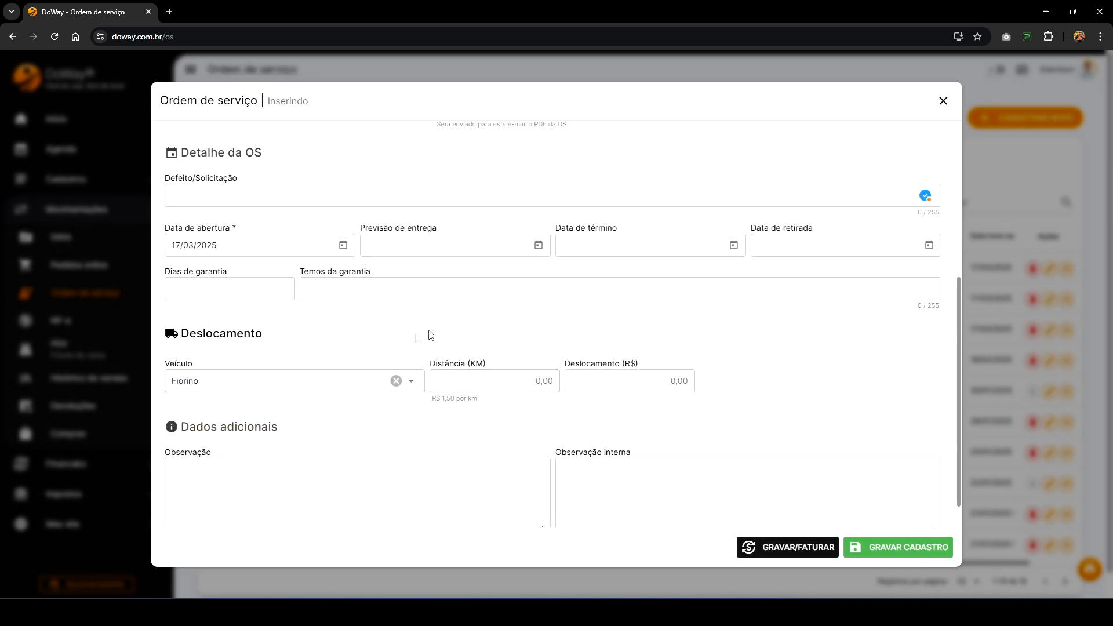
left_click(513, 390)
key("ctrl+a")
type("30")
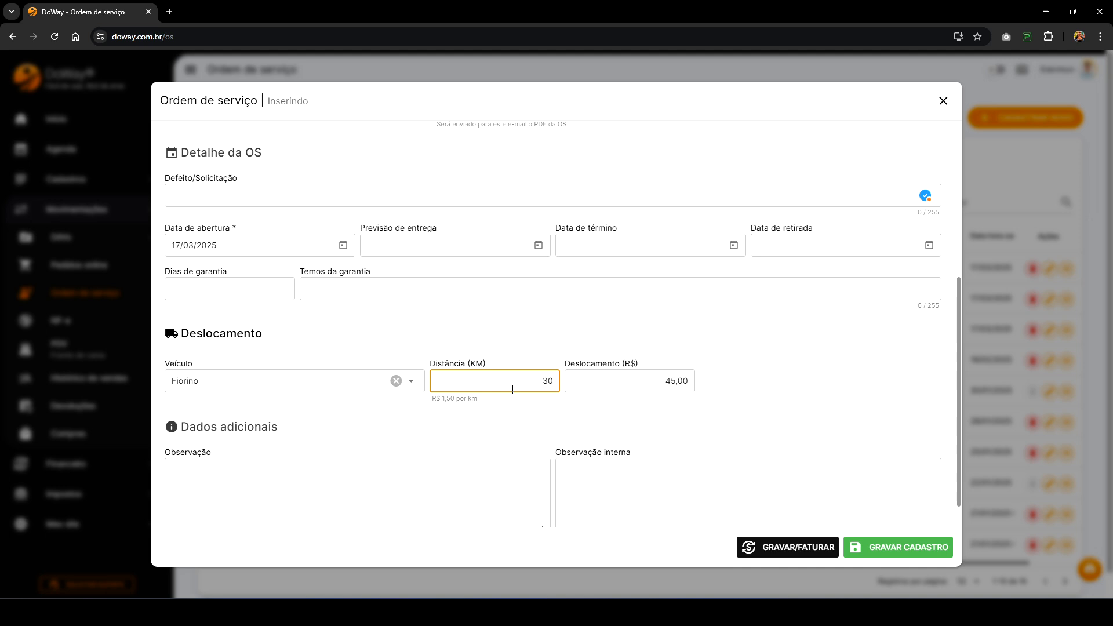
left_click(652, 370)
Step: Examine the Observação and Observação interna fields in the Dados adicionais section of the order
scroll(651, 369, "down", 1)
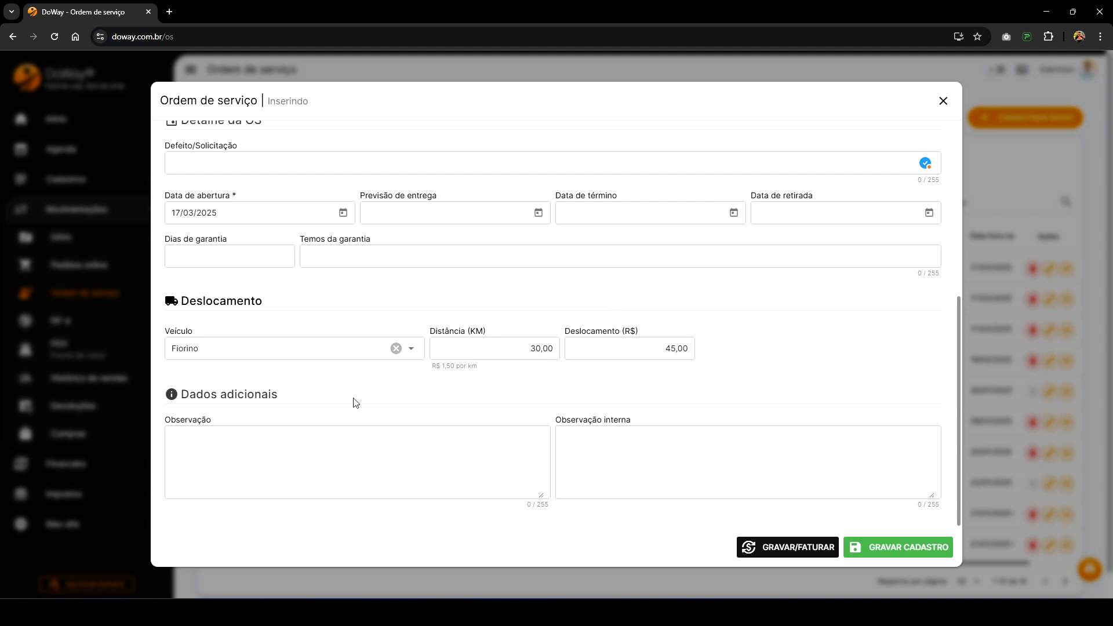
left_click(310, 464)
left_click(676, 466)
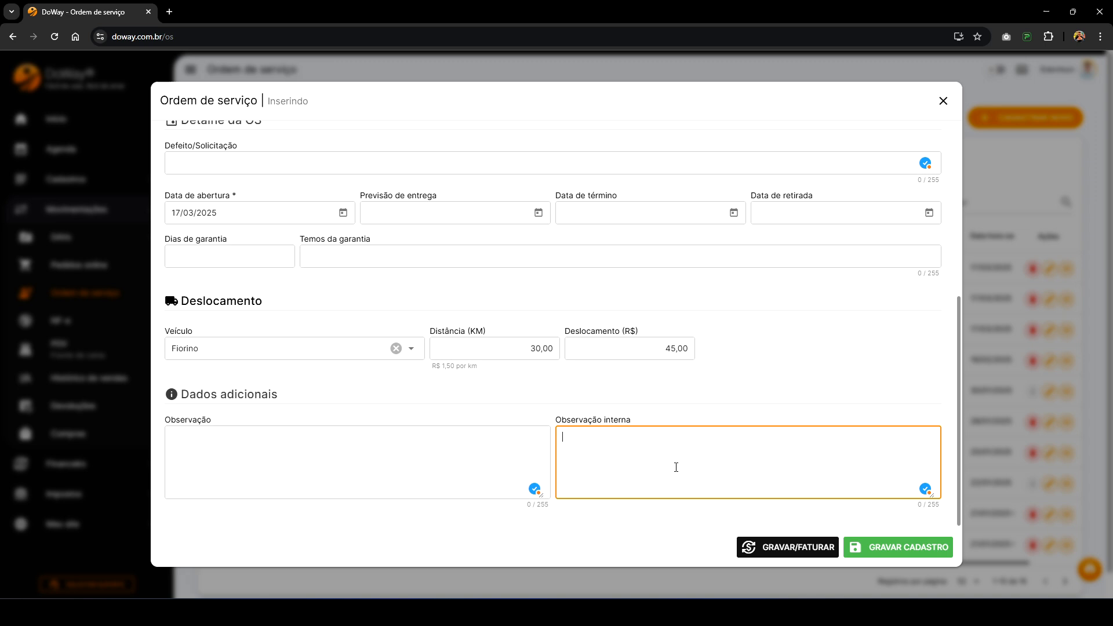
left_click(343, 416)
left_click(294, 454)
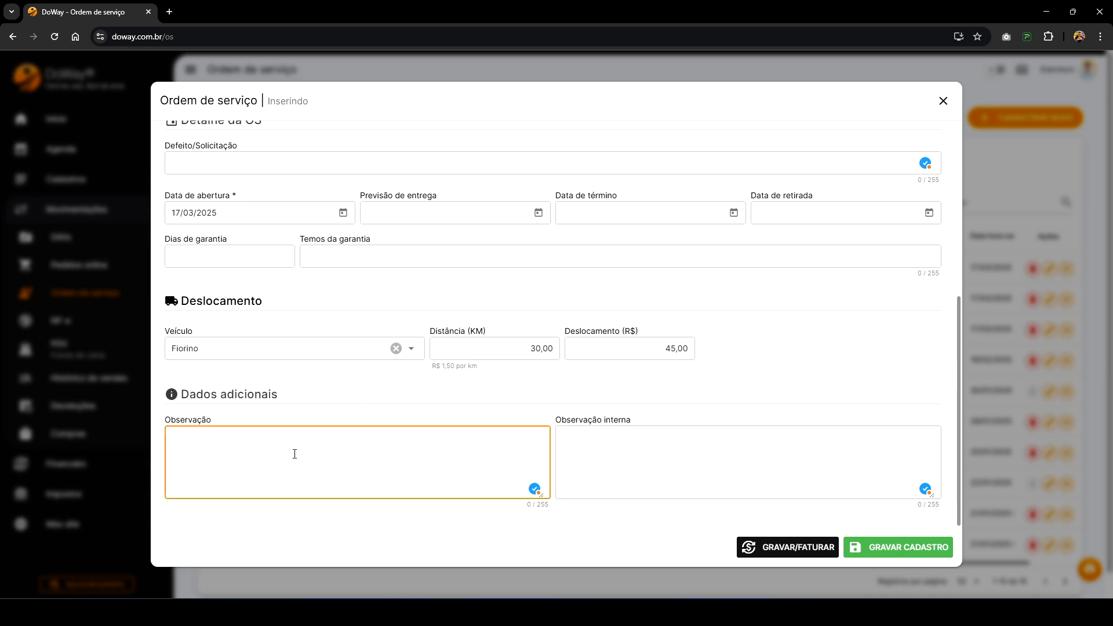
left_click(676, 453)
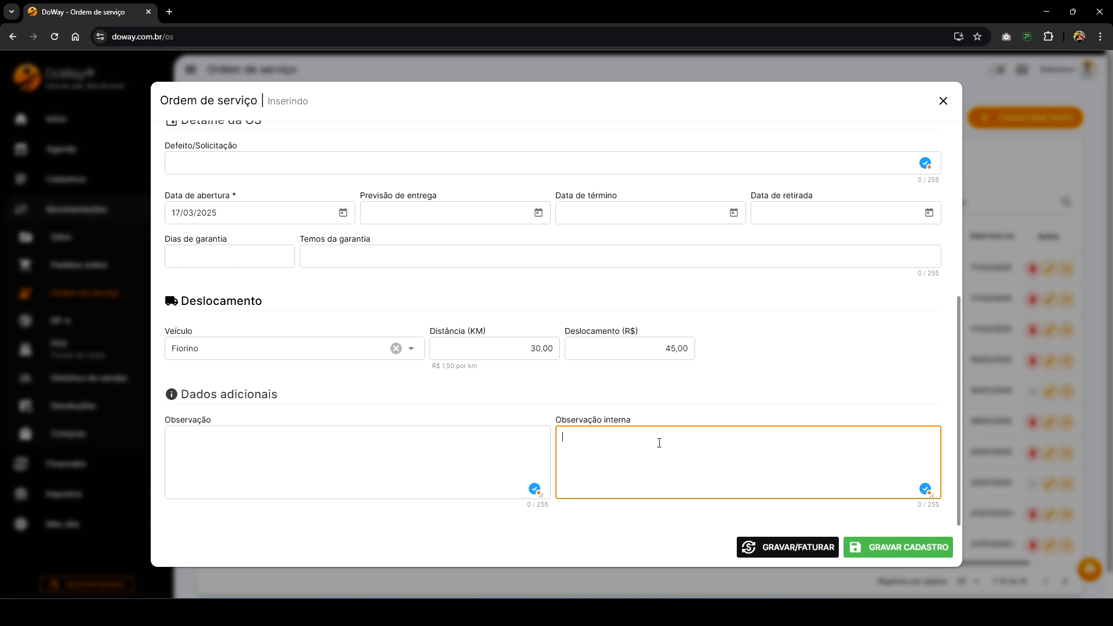
left_click(643, 390)
scroll(643, 390, "up", 5)
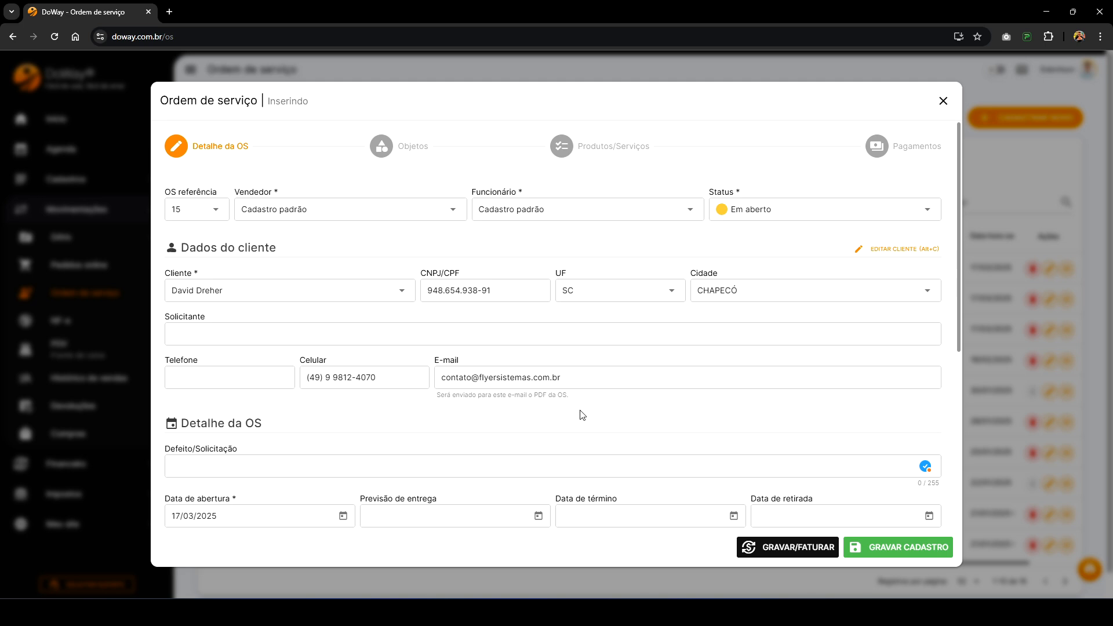
Step: Go to the Objetos stage and register a new object with the description "Ar condicionado"
left_click(413, 149)
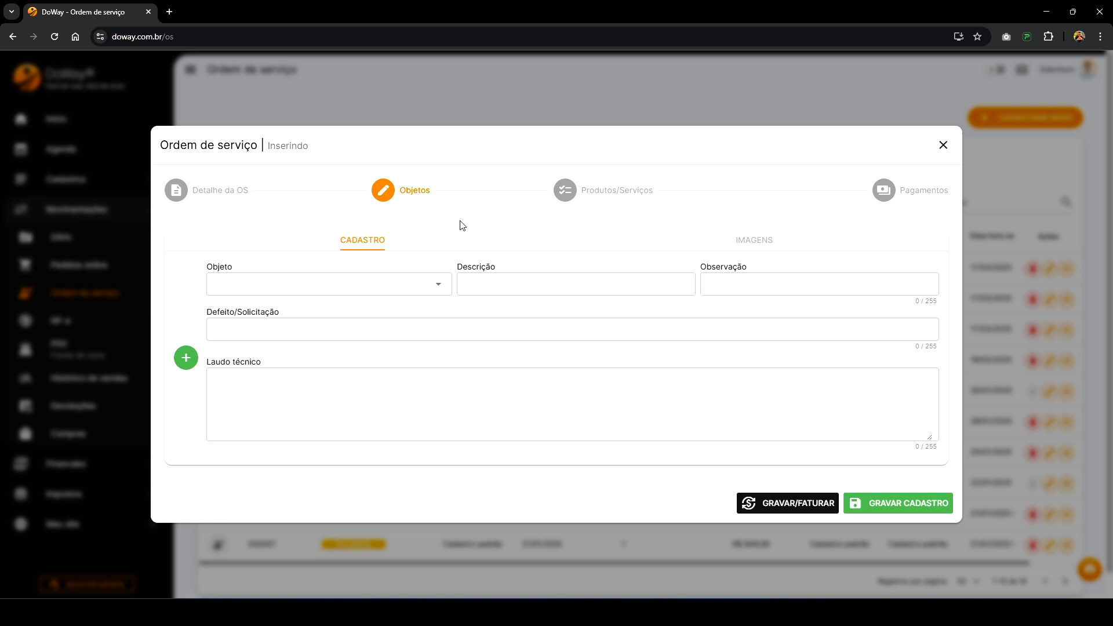
left_click(309, 291)
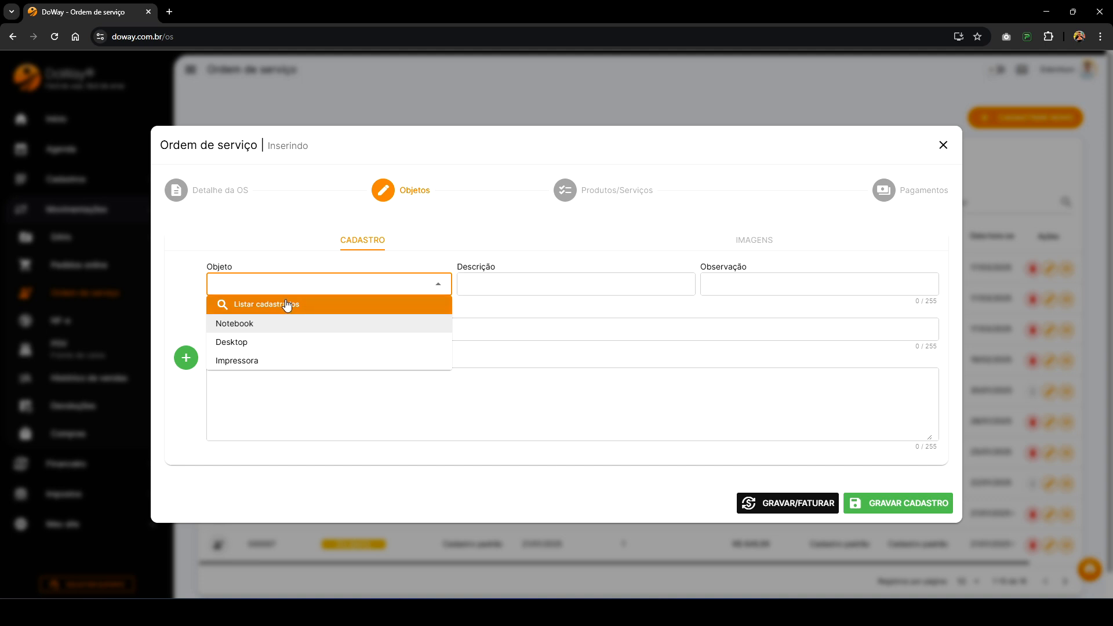
left_click(285, 312)
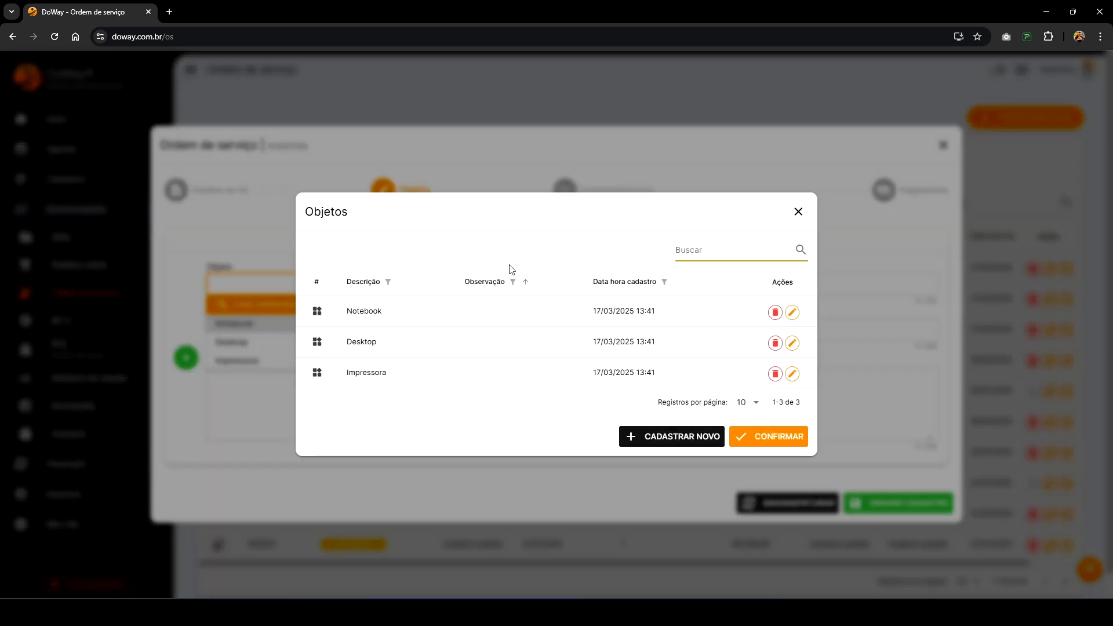
left_click(664, 440)
left_click(478, 305)
type("Ar condicionado")
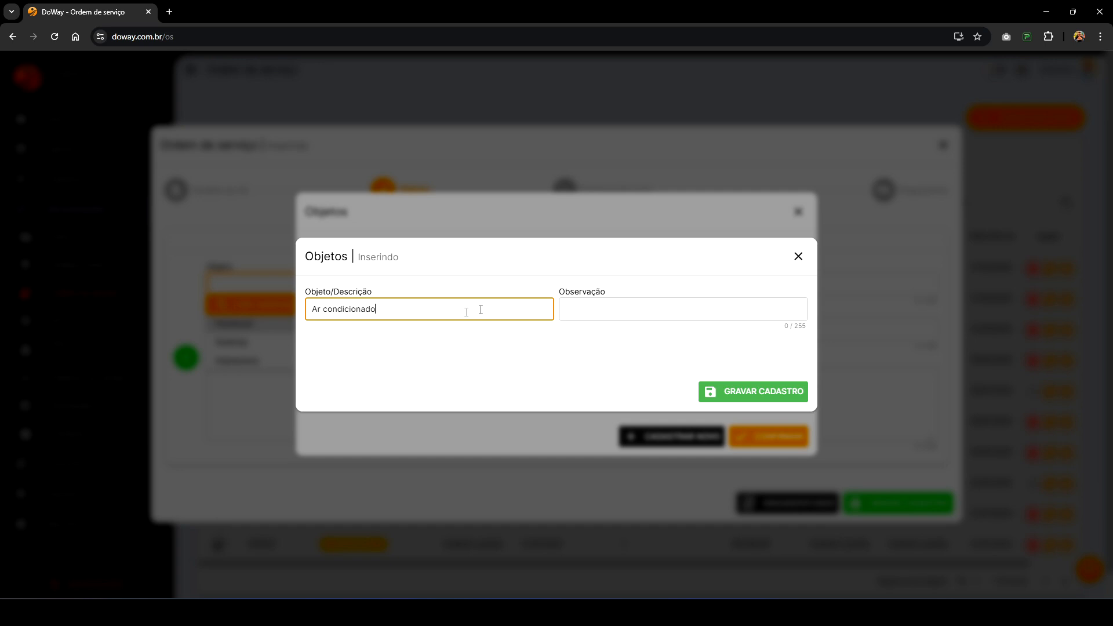
left_click(504, 342)
left_click(747, 391)
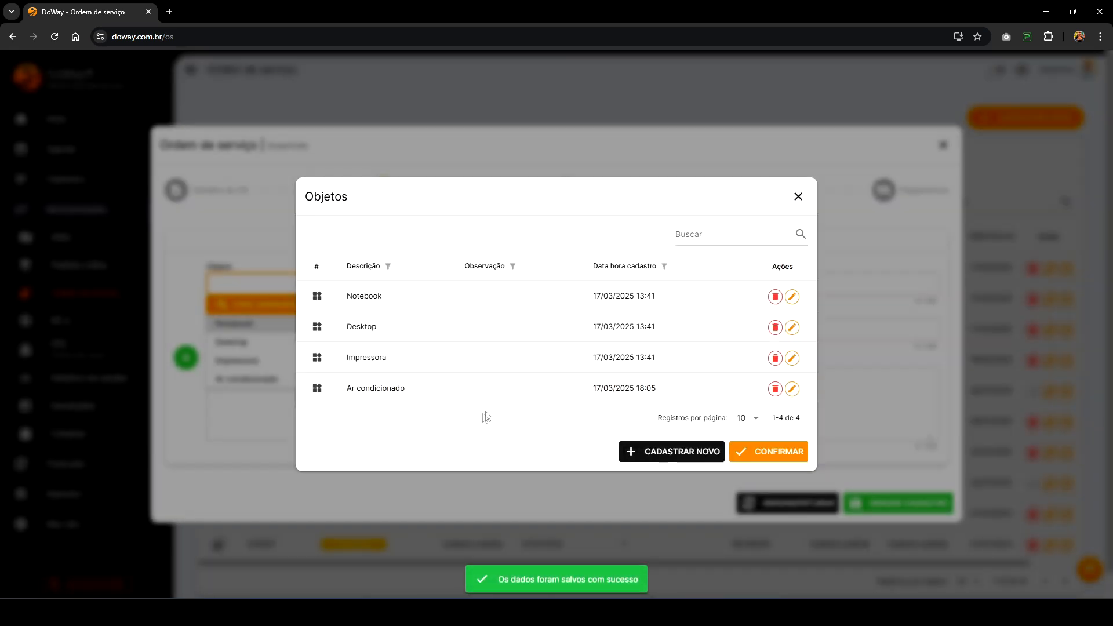
Step: Choose the registered object Ar condicionado as the object of the service order
left_click(408, 387)
left_click(527, 330)
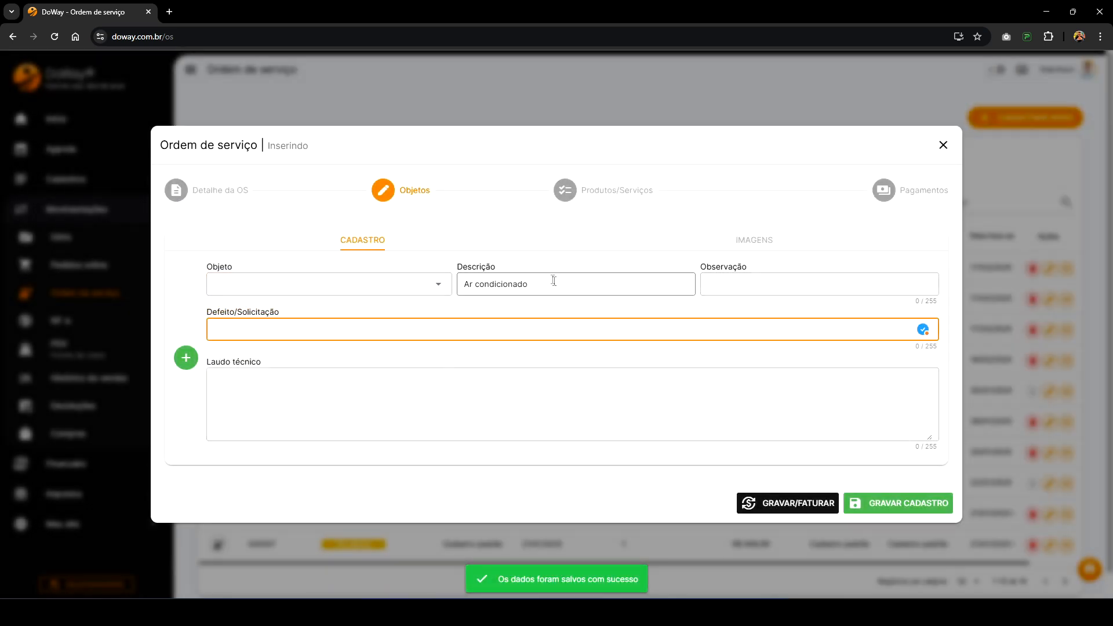
left_click(400, 288)
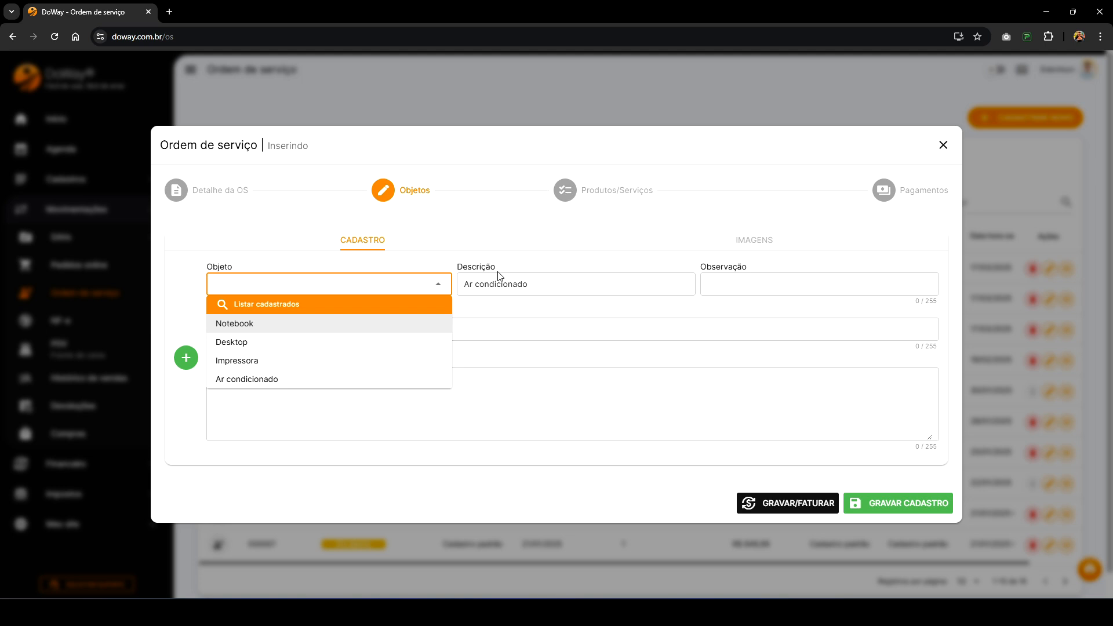
left_click(331, 329)
left_click(342, 285)
left_click(313, 361)
left_click(329, 295)
left_click(311, 380)
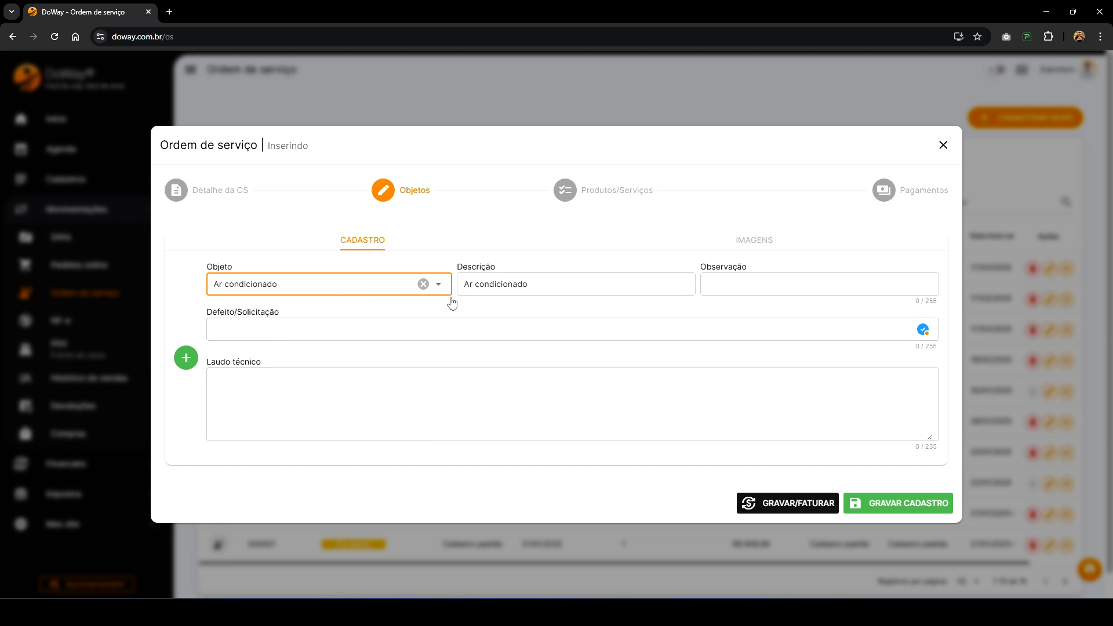
Step: Clear the Objeto selection and review the Objeto and Descrição fields
left_click(423, 284)
left_click_drag(207, 265, 232, 266)
left_click(266, 266)
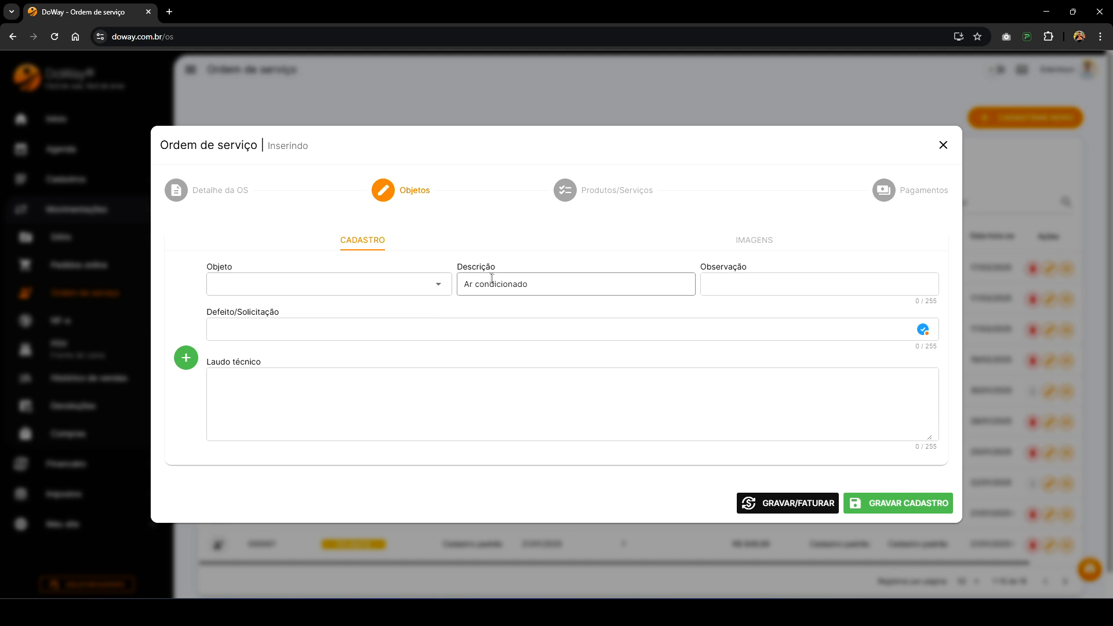
left_click_drag(458, 268, 496, 275)
left_click(554, 282)
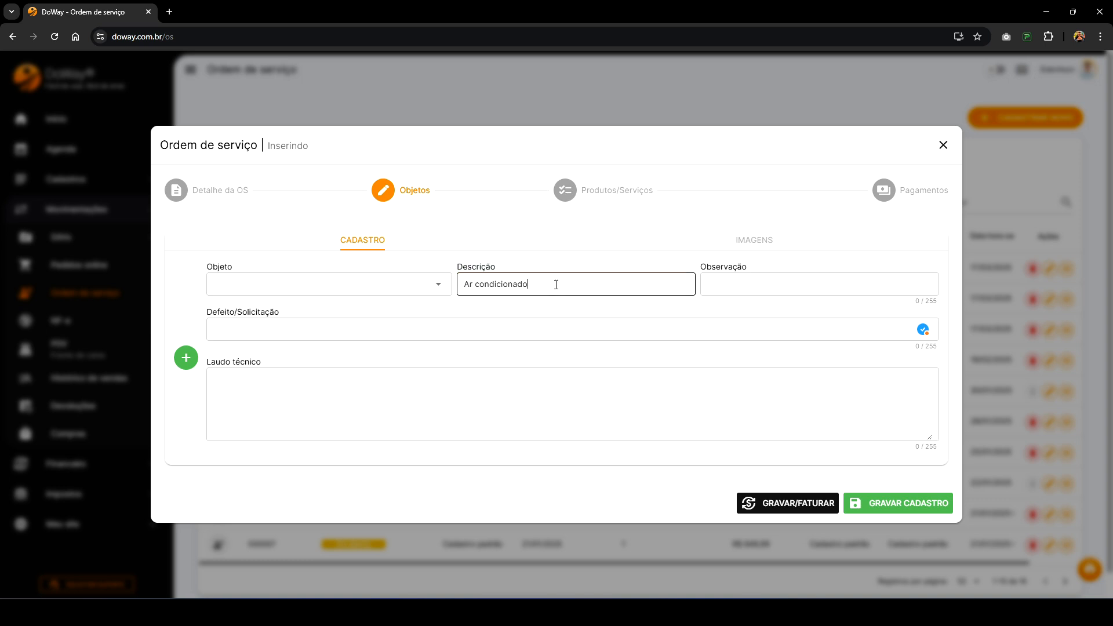
Step: Select Notebook as the order's object and enter the observation "Veio com case e carregador"
left_click(438, 291)
left_click(323, 320)
left_click(754, 290)
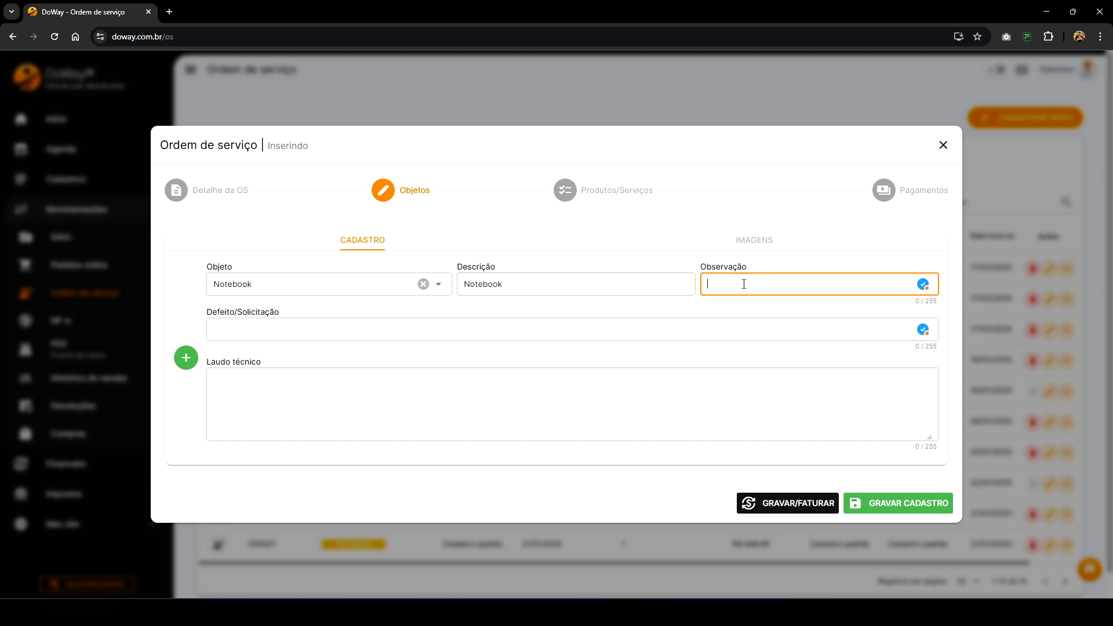
type("Que veio com")
key("ctrl+a")
type("Veio com case e carregador")
left_click(562, 313)
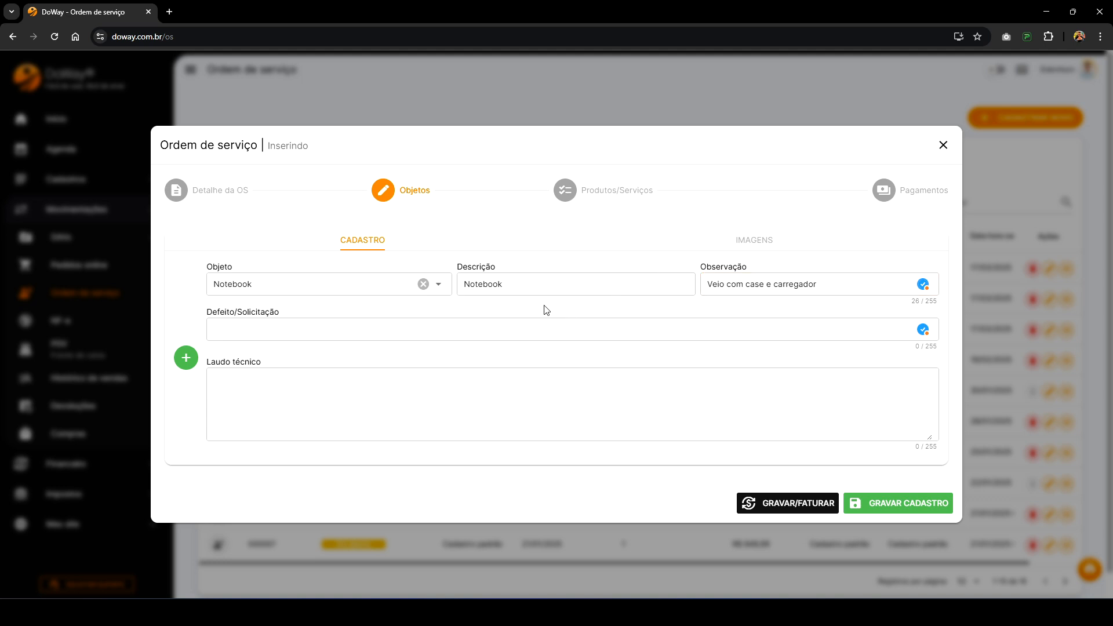
Step: Enter "Está lento e se desliga sozinho" as the notebook's Defeito/Solicitação
left_click(392, 326)
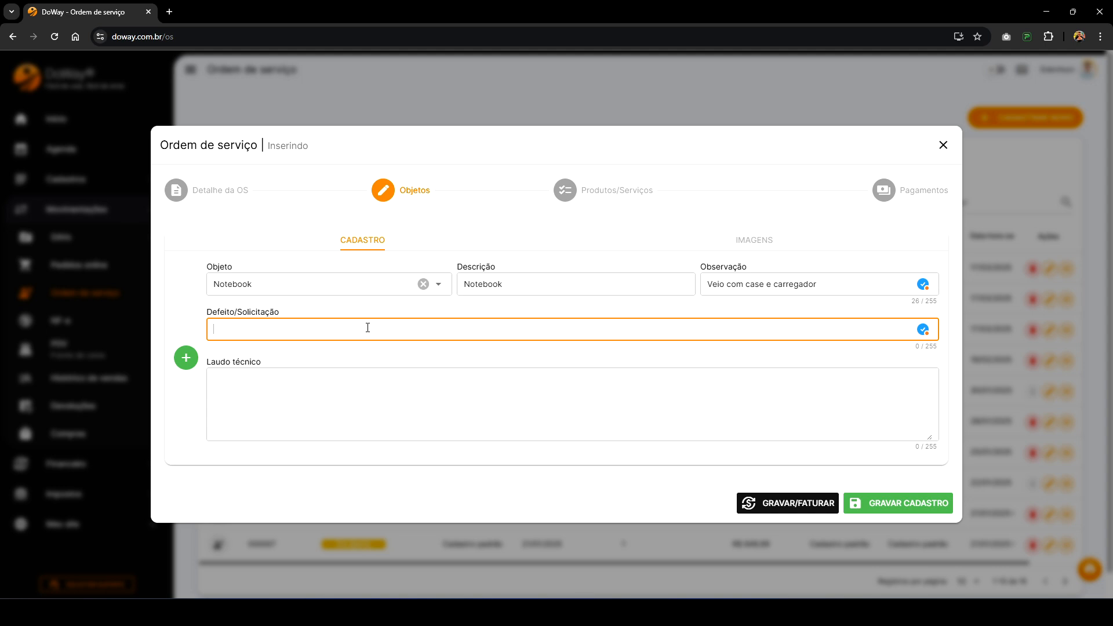
type("stá lent")
type("o e ")
type("ele")
key("BackSpace")
key("BackSpace")
key("BackSpace")
key("BackSpace")
type("se desliga sozinho")
Step: Leave the Laudo técnico empty, save the service order and cancel its printing
left_click(364, 413)
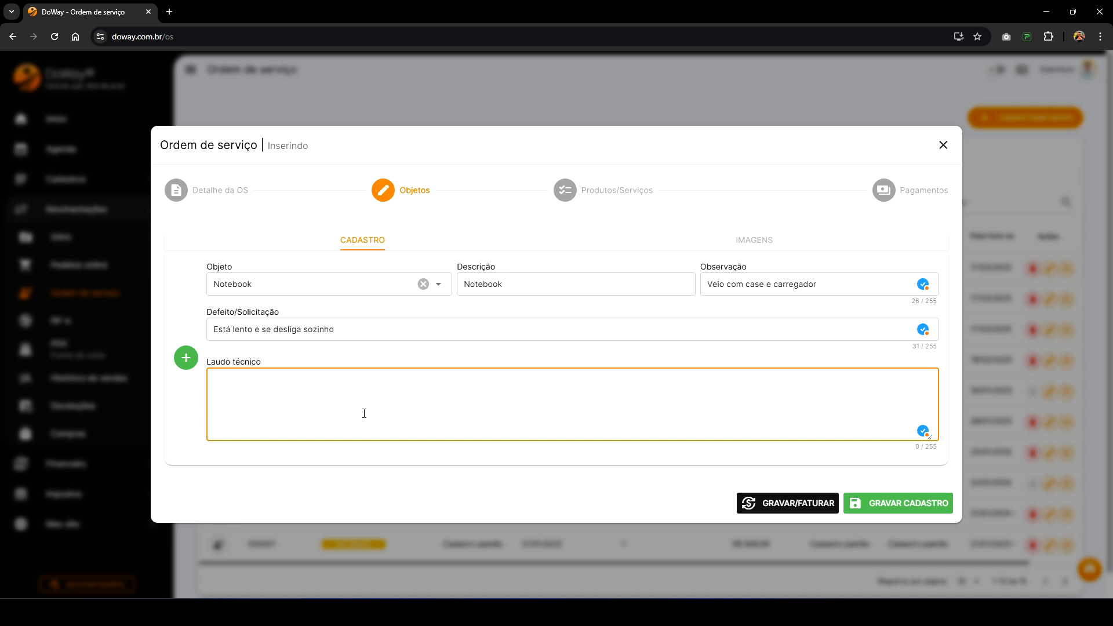
left_click_drag(350, 326, 214, 329)
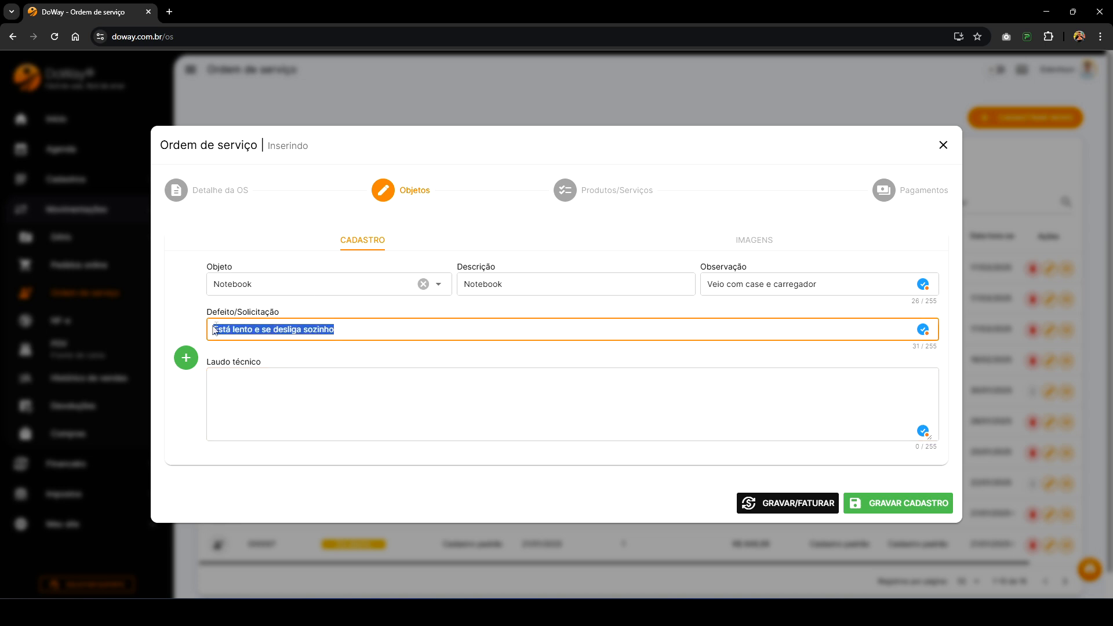
left_click(312, 385)
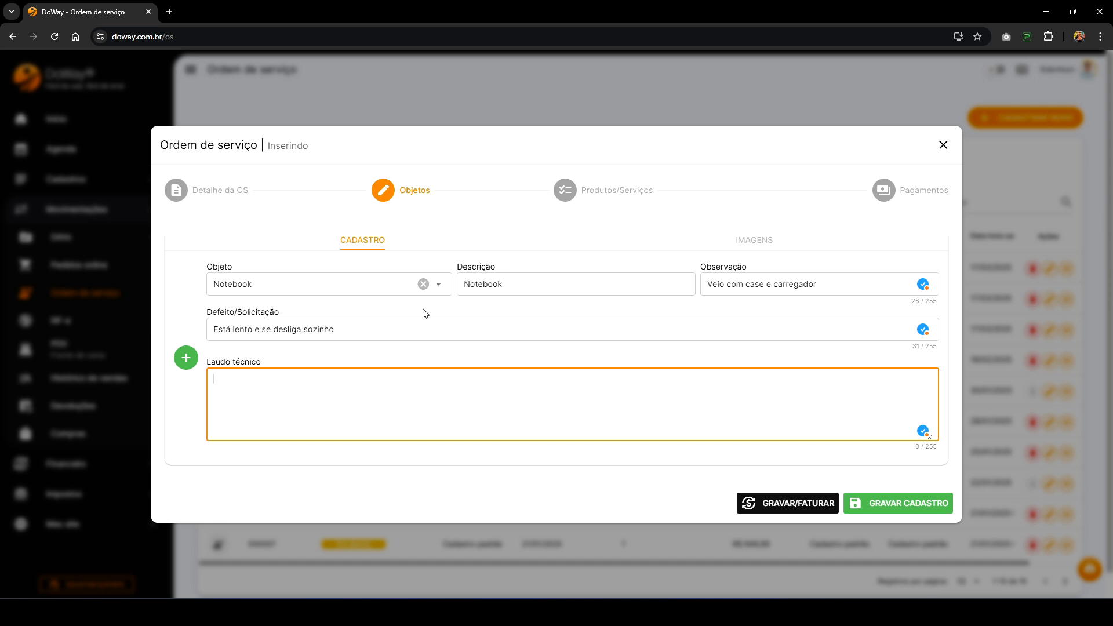
left_click(879, 497)
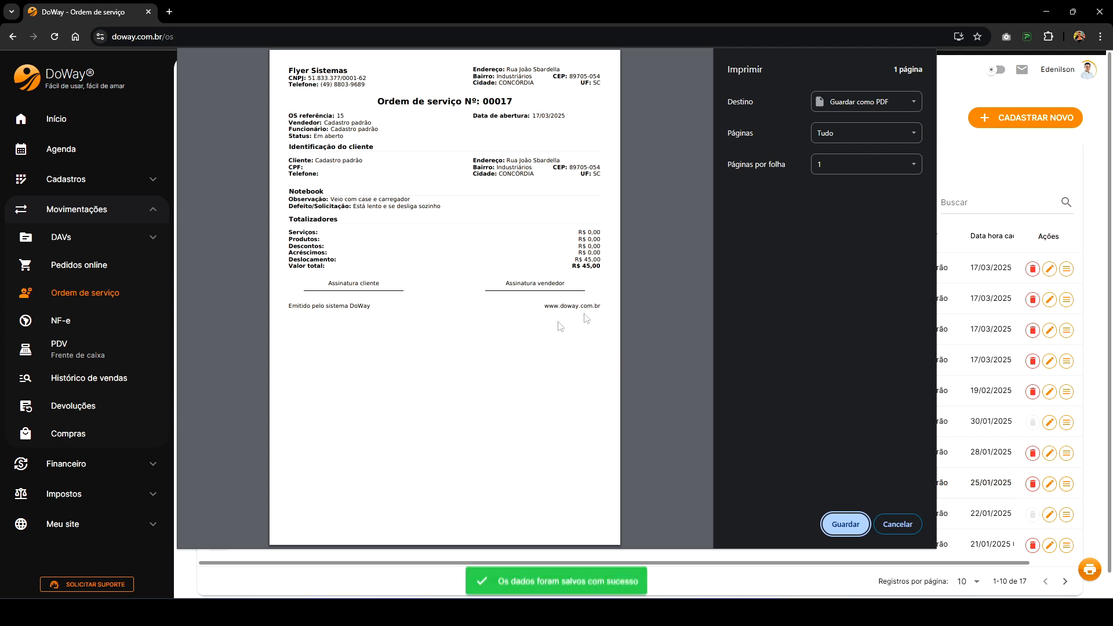
left_click(900, 525)
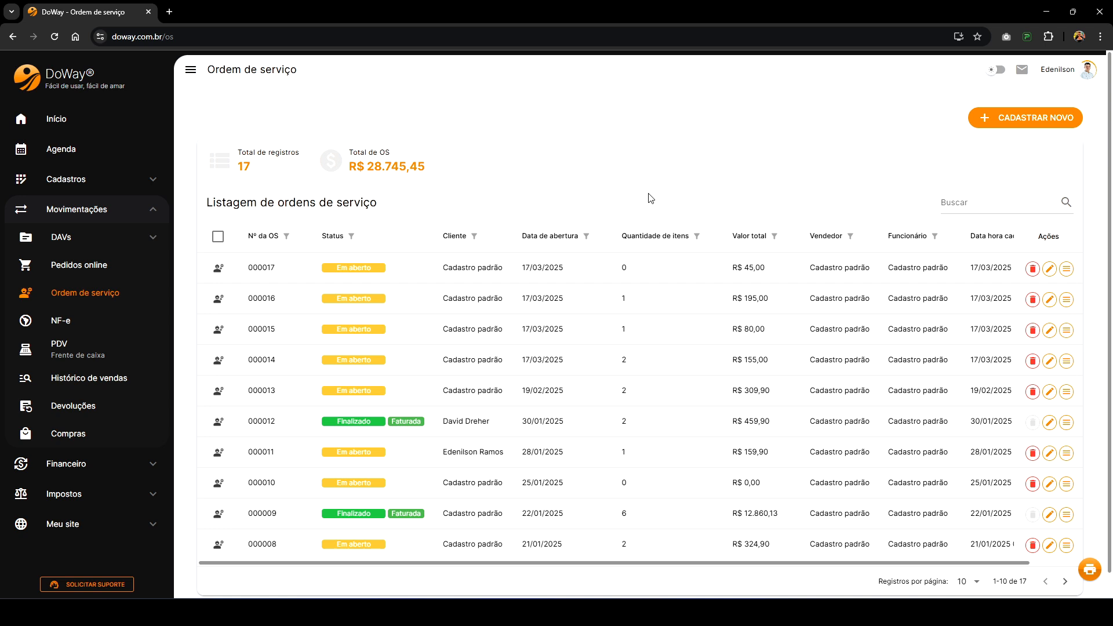
Step: Open the Ordem de serviço section of the system settings and locate the optional fields
left_click(1087, 70)
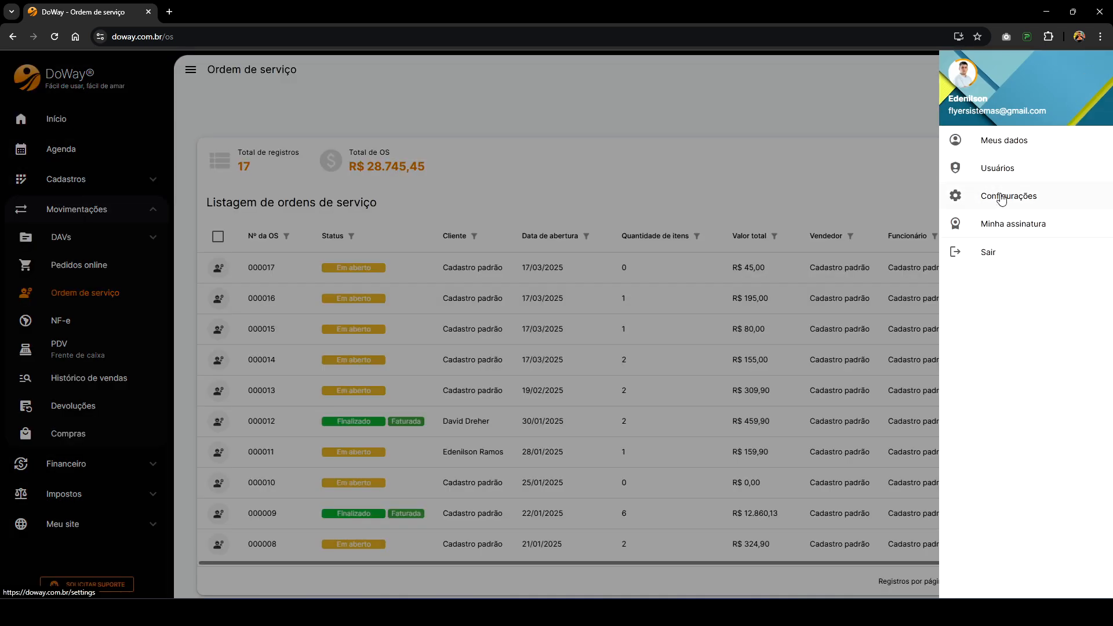
left_click(1003, 197)
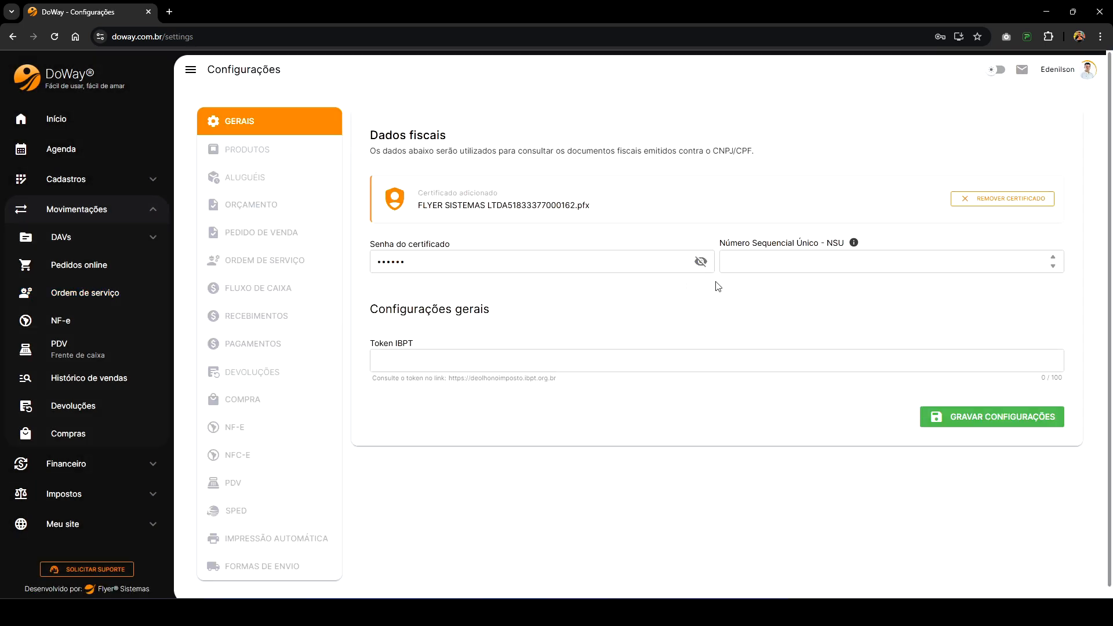
left_click(290, 258)
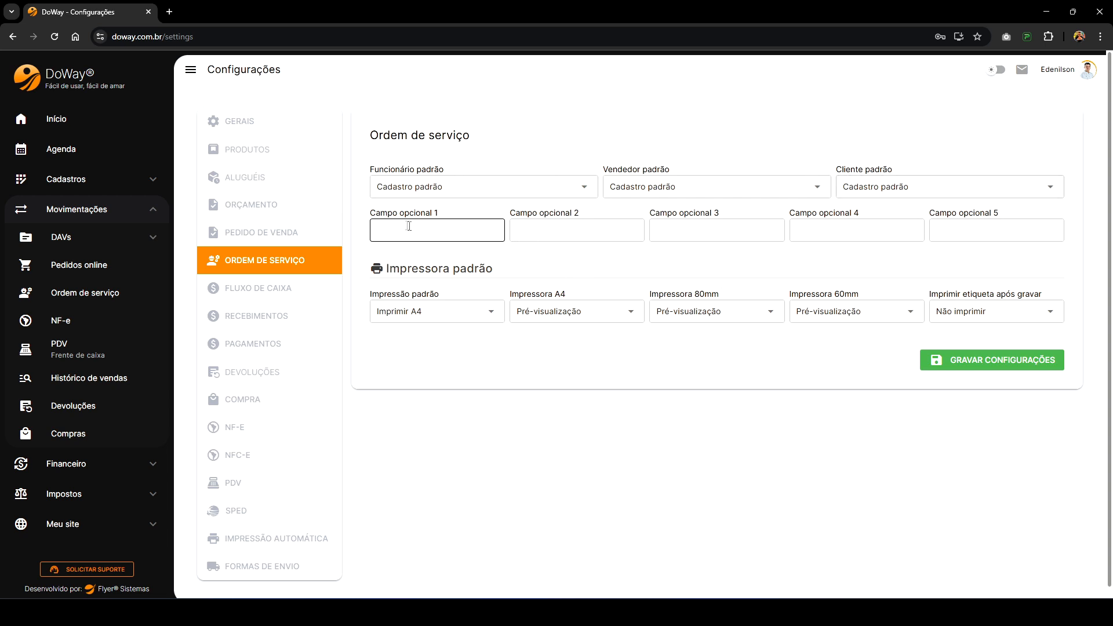
left_click_drag(369, 212, 460, 216)
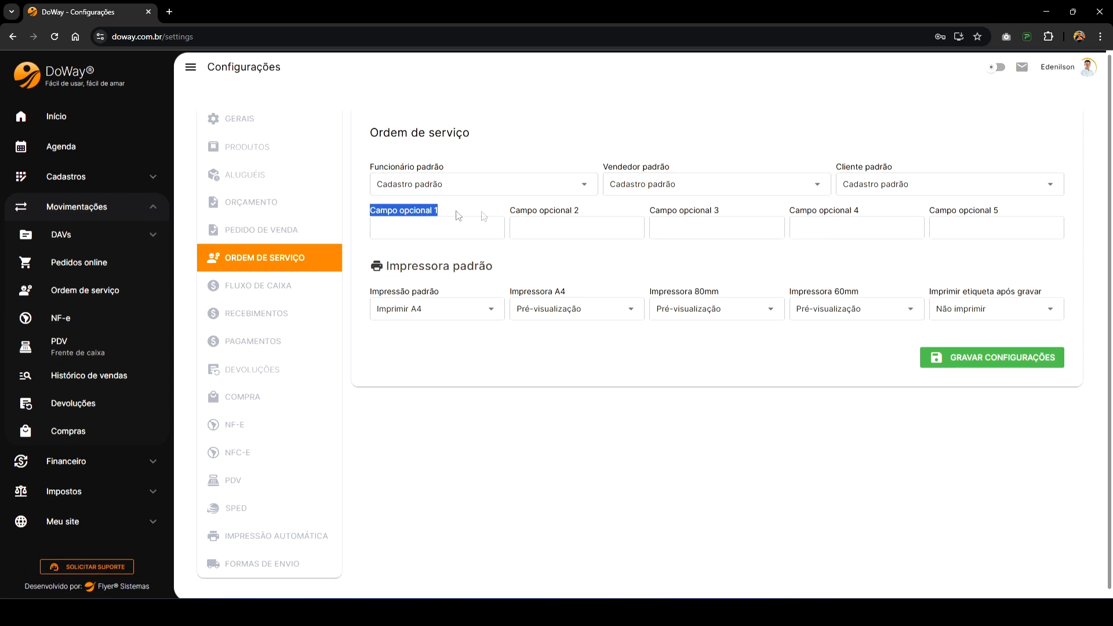
Step: Name optional fields 1 to 3 "Marca", "Modelo" and "Cor", and save the settings
left_click(467, 229)
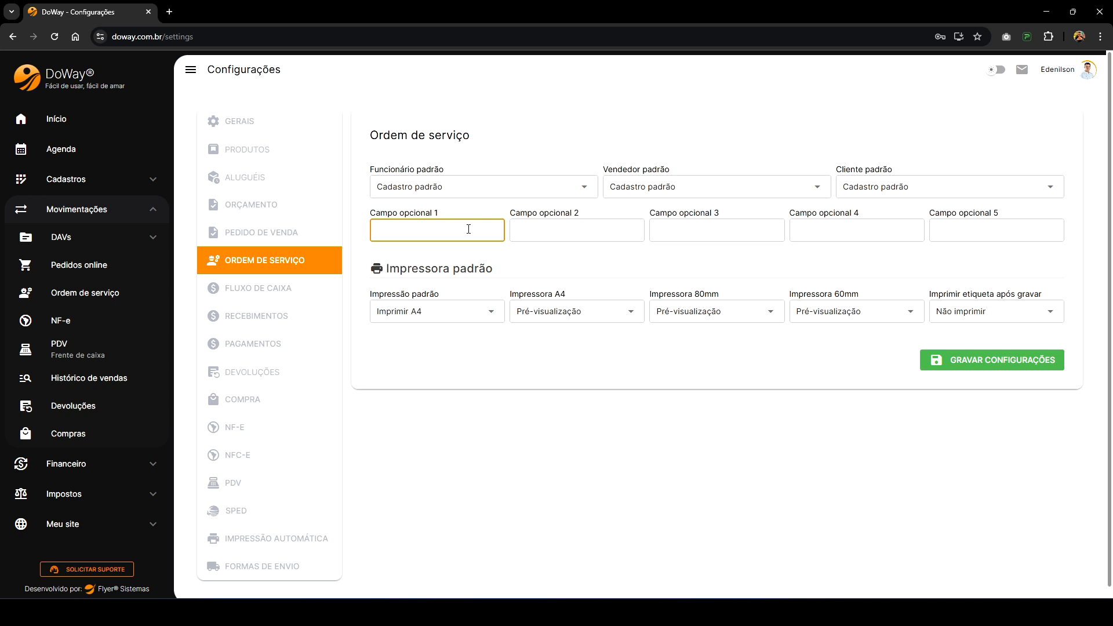
type("Marca")
key("Tab")
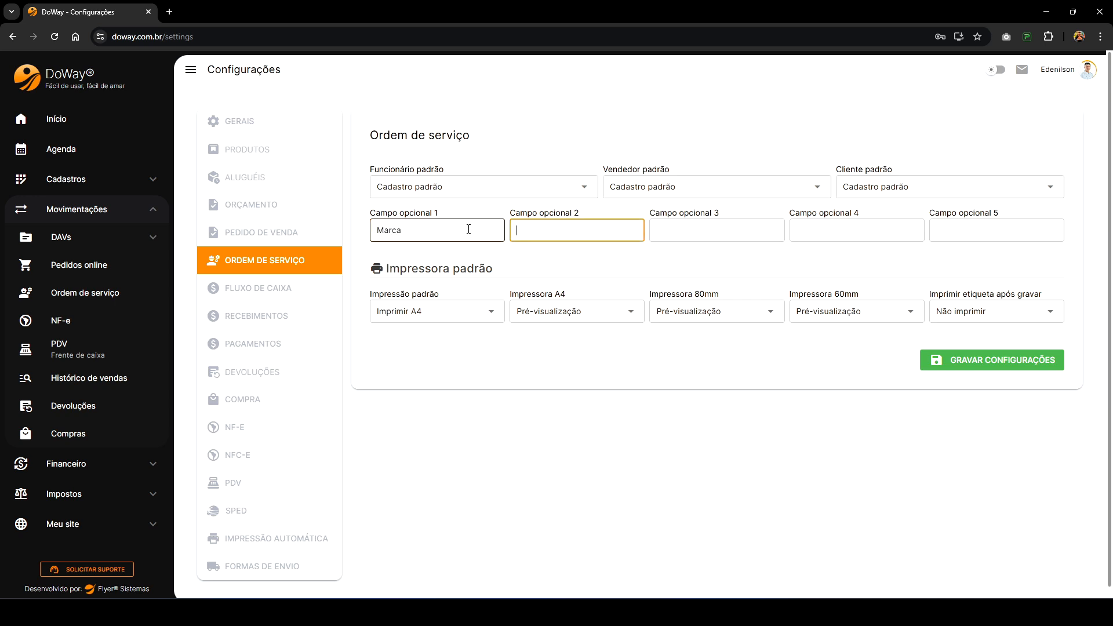
type("Modelo")
key("Tab")
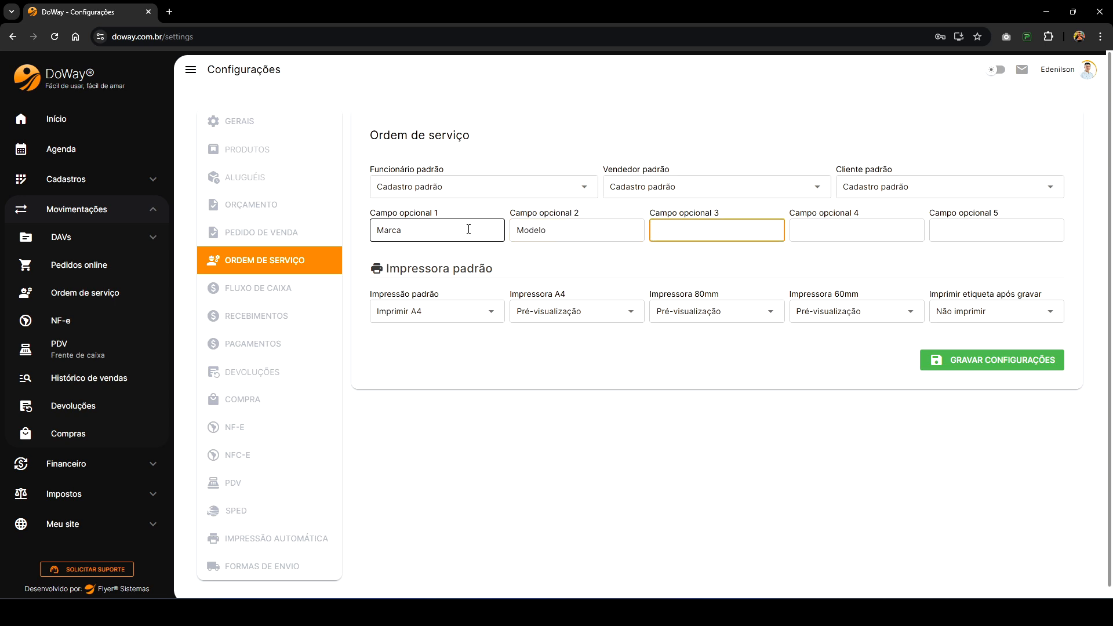
type("Cor")
left_click(598, 262)
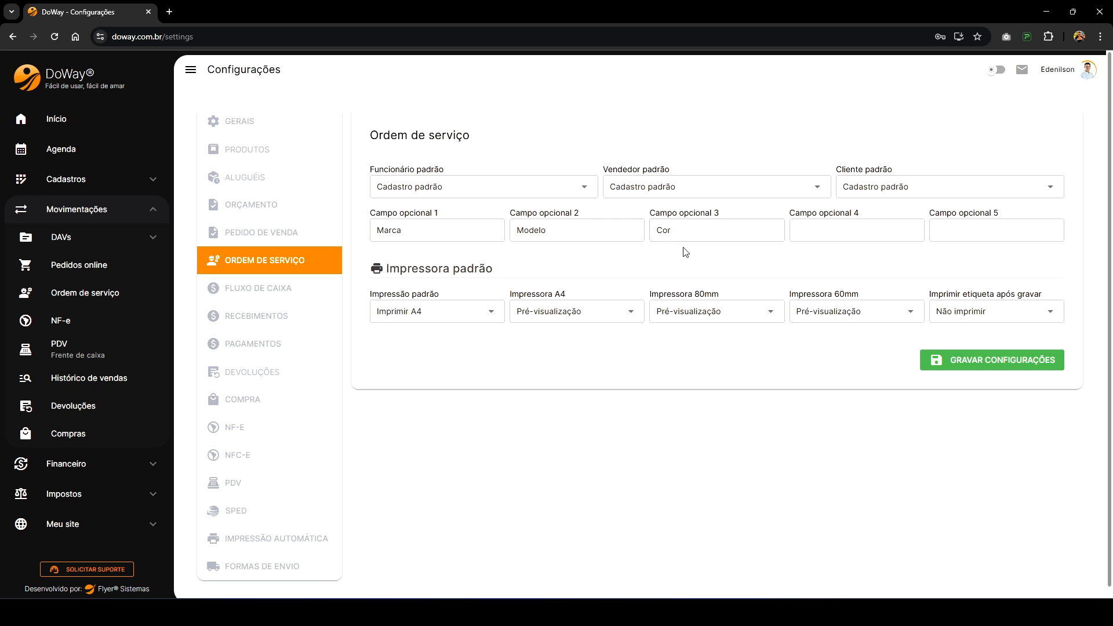
left_click(983, 372)
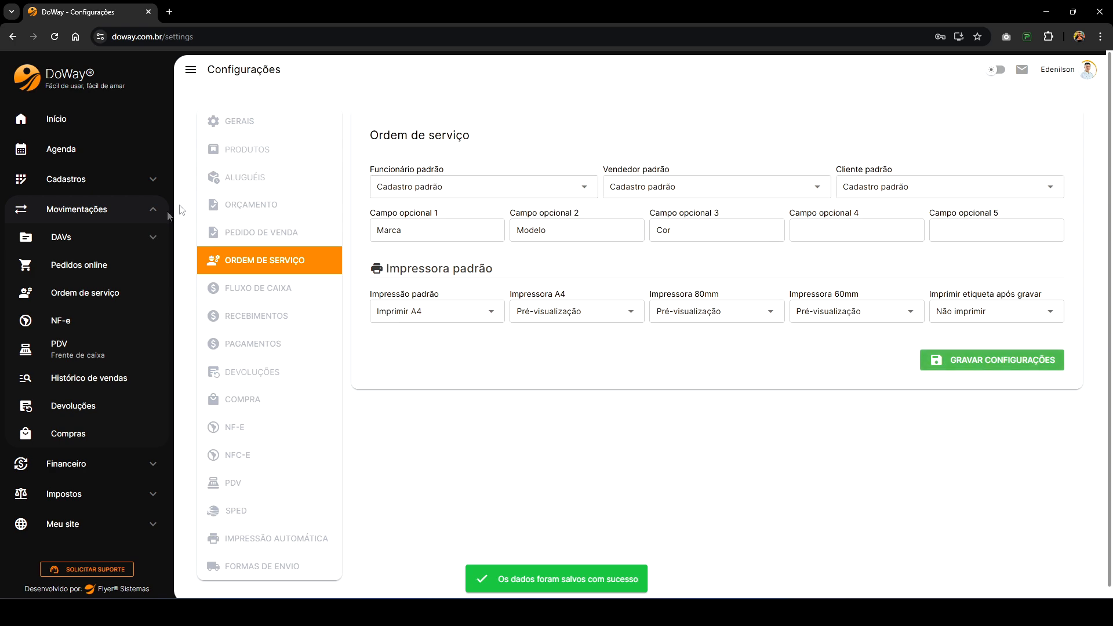
Step: Return to the service orders list and dismiss the browser's password update prompt
left_click(80, 294)
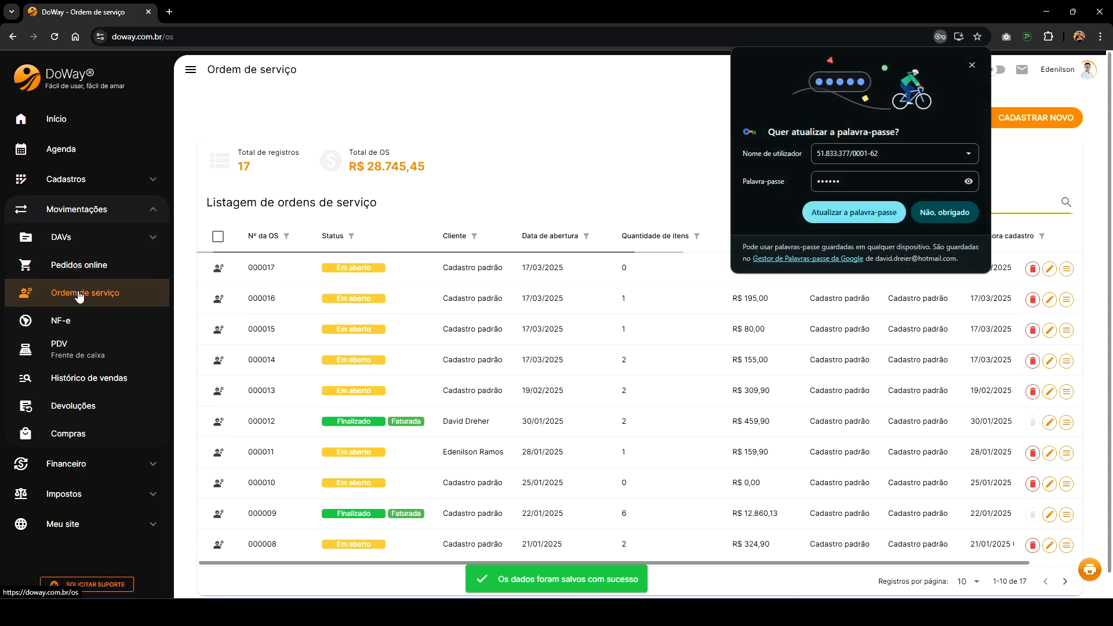
left_click(973, 65)
left_click(502, 125)
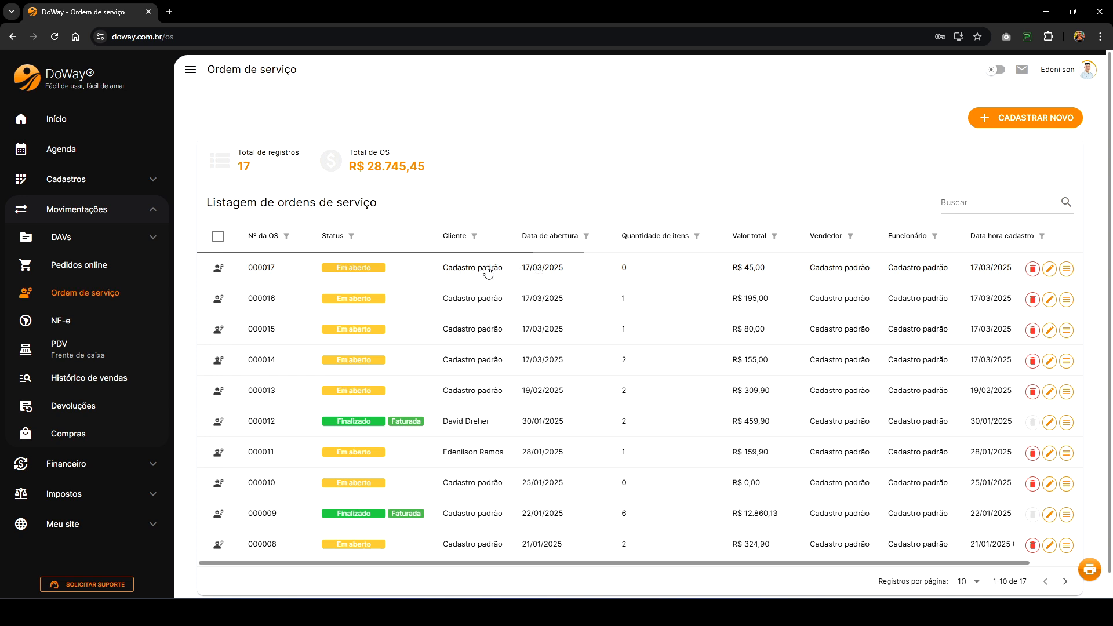
Step: Reopen the newest service order for editing, check its Deslocamento value and go to the Objetos stage
scroll(610, 400, "down", 3)
scroll(610, 400, "down", 3)
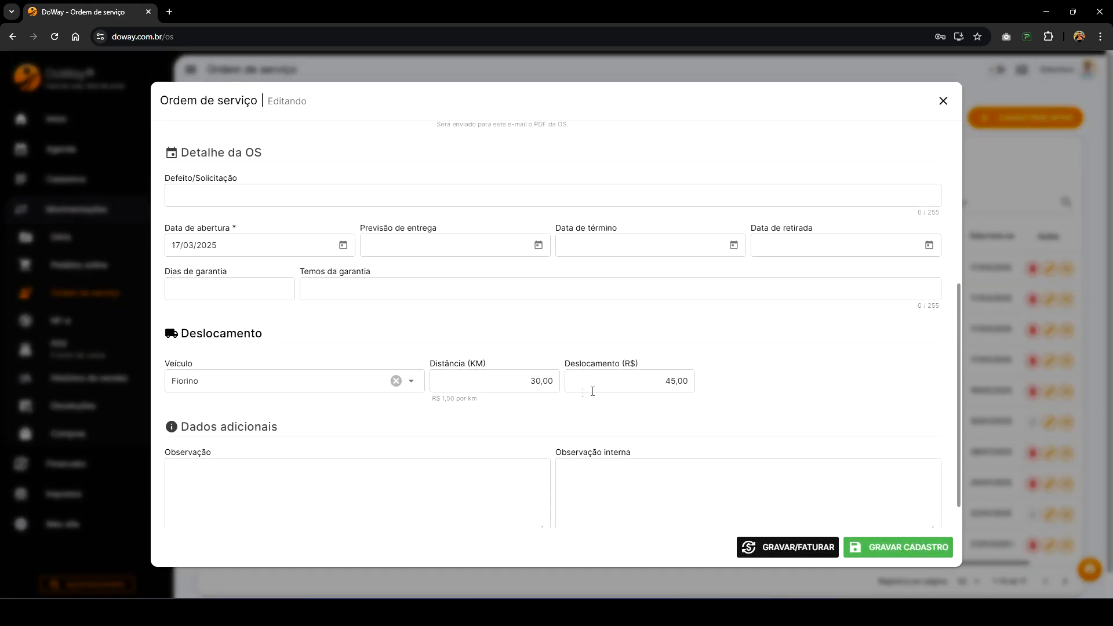
left_click_drag(566, 364, 640, 365)
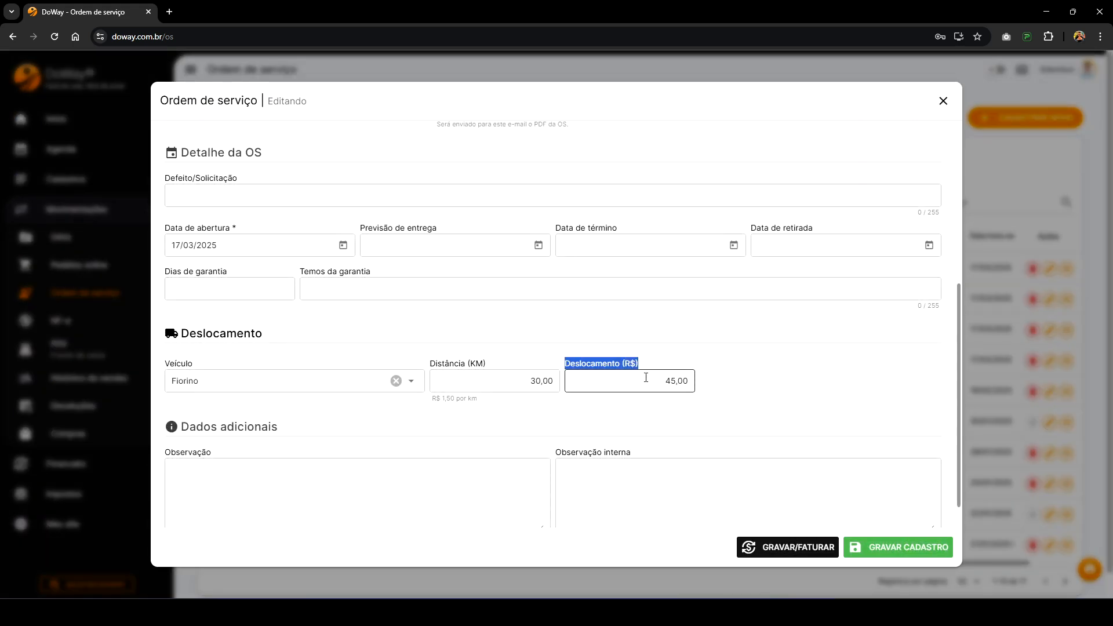
scroll(736, 410, "up", 5)
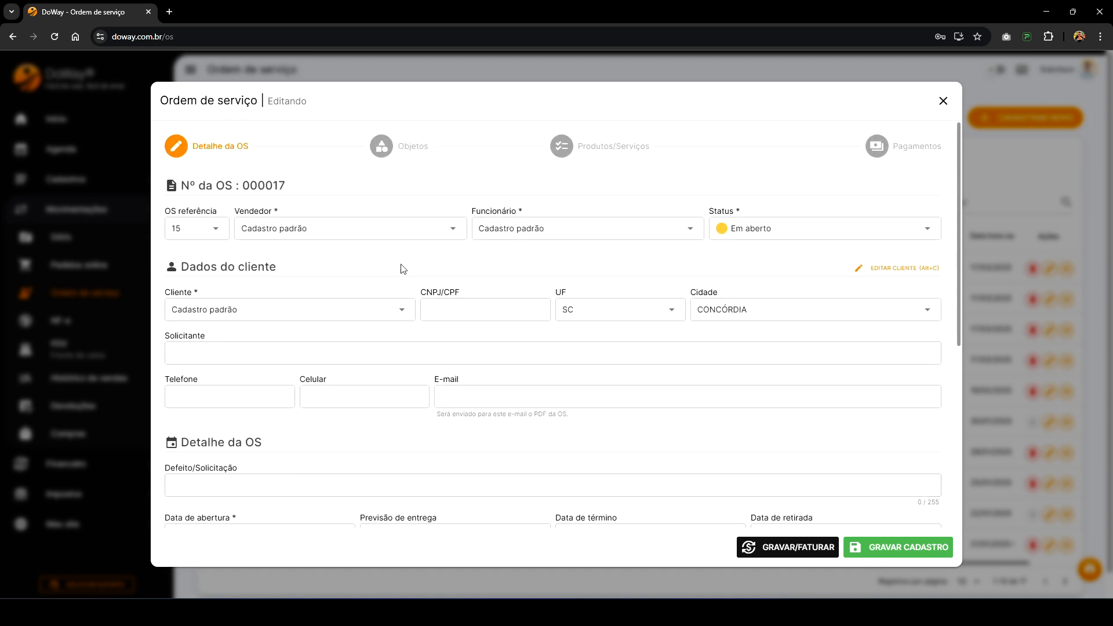
left_click(417, 154)
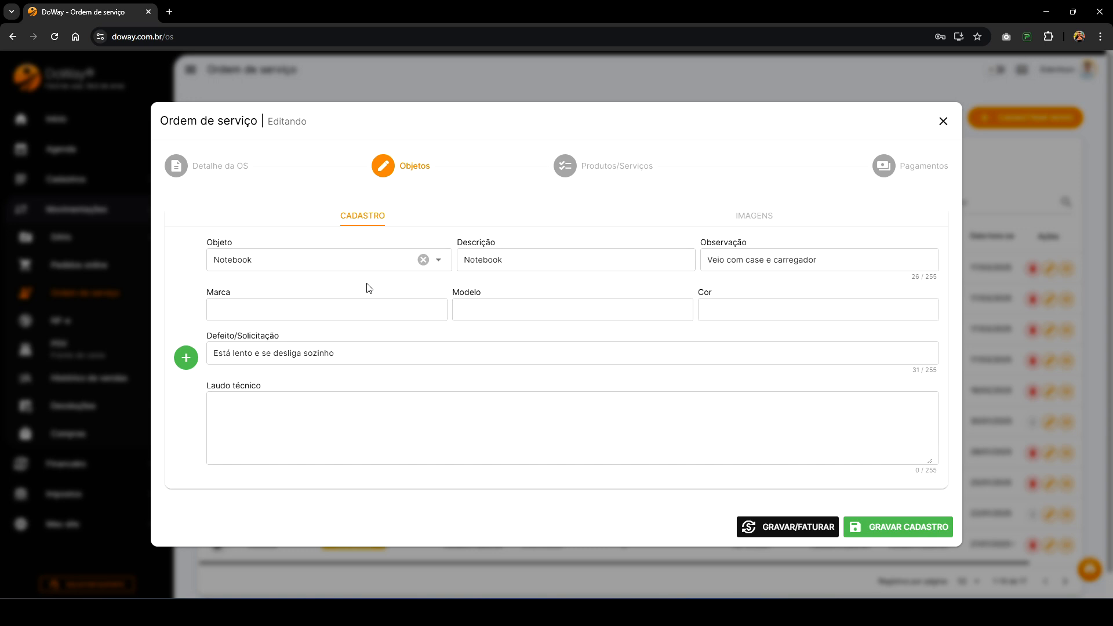
Step: Fill in the notebook's Marca as "Acer", Modelo as "Nitro" and Cor as "Preto"
left_click(344, 313)
type("Acer")
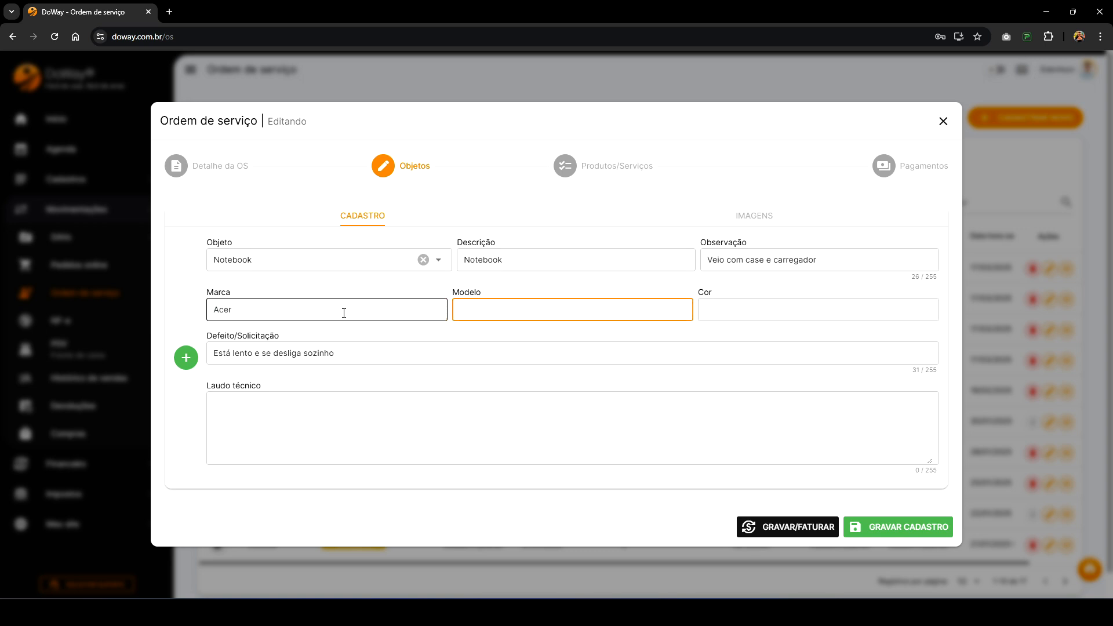
type("Nitro")
key("Tab")
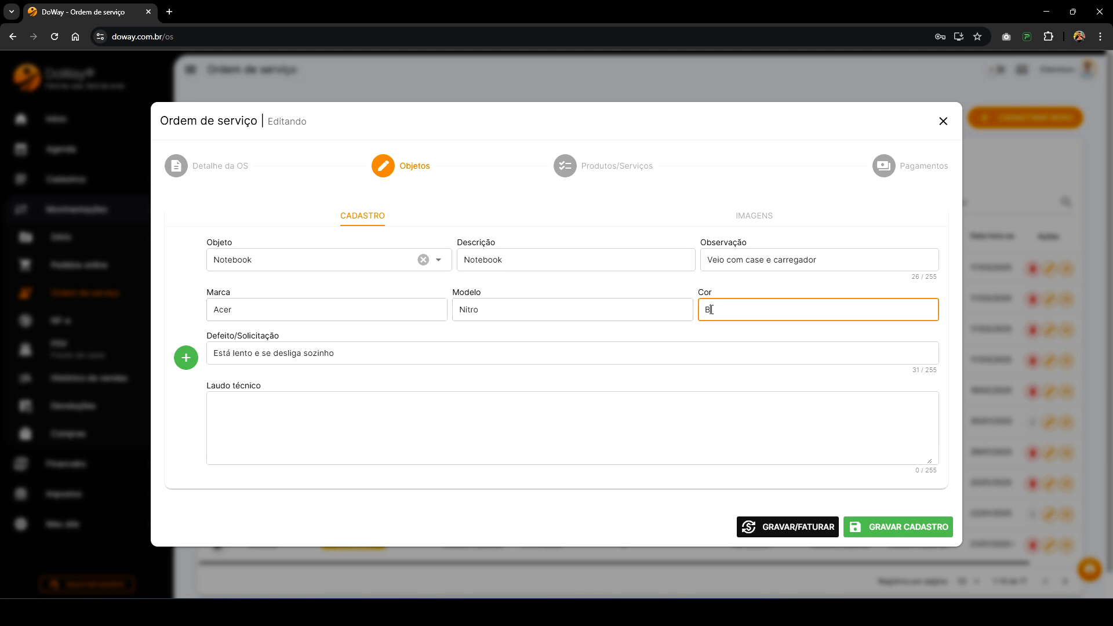
type("Preto")
left_click(581, 340)
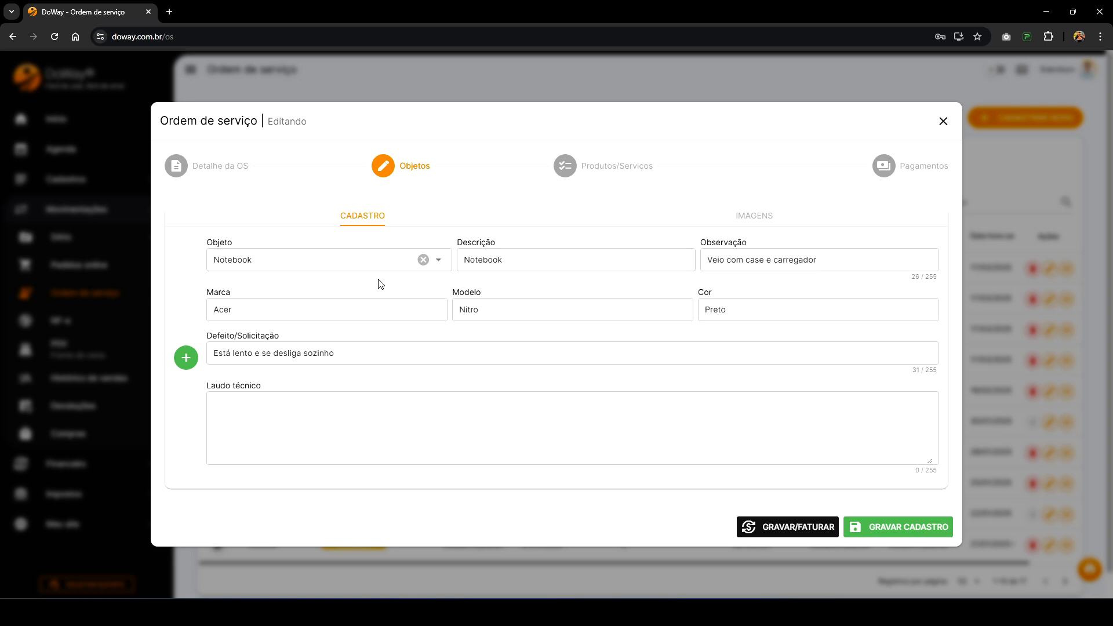
Step: Enter the Laudo técnico "Foi adicionado um novo HD, pois estava com problema e também realizado formatação."
left_click(390, 461)
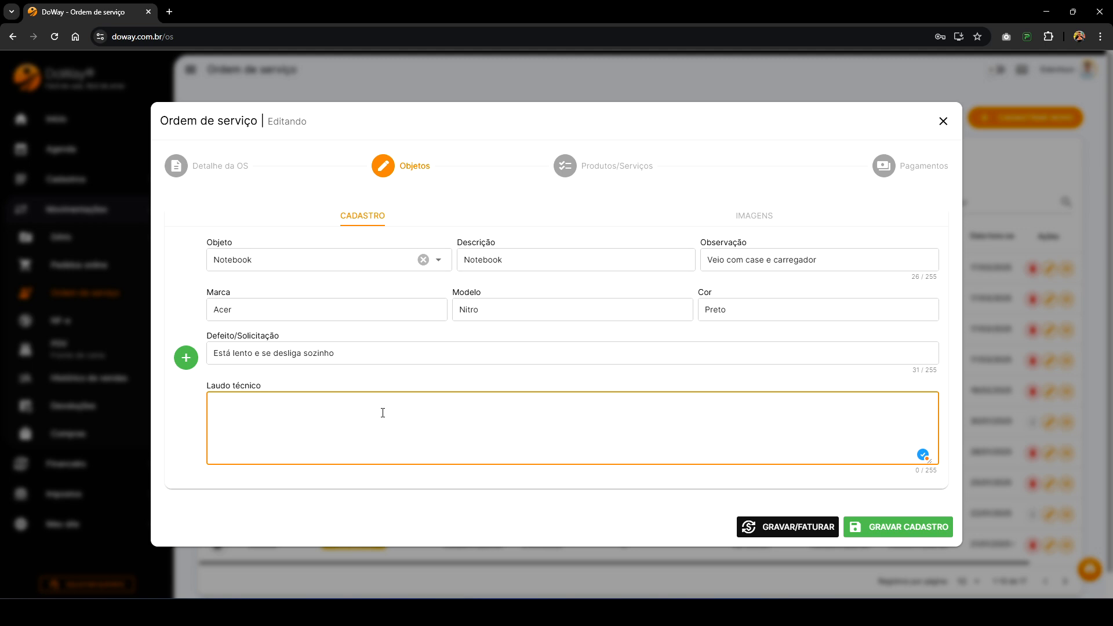
type("Foi adicionado um novo HD, pois esdtav")
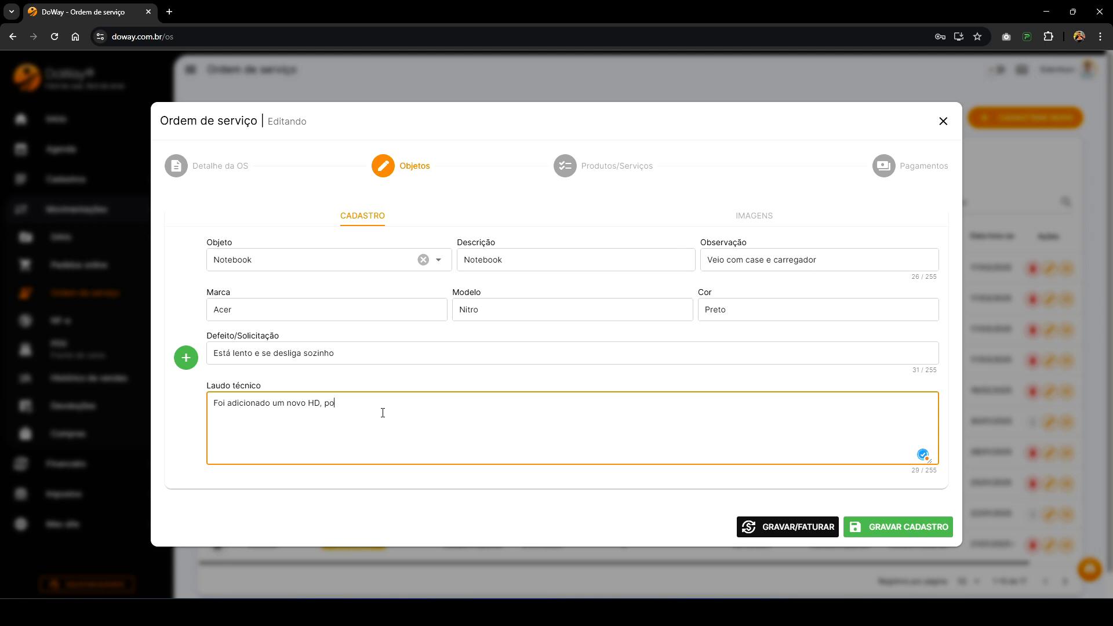
key("BackSpace")
key("BackSpace")
key("BackSpace")
key("BackSpace")
type("tava com problema e também realiza")
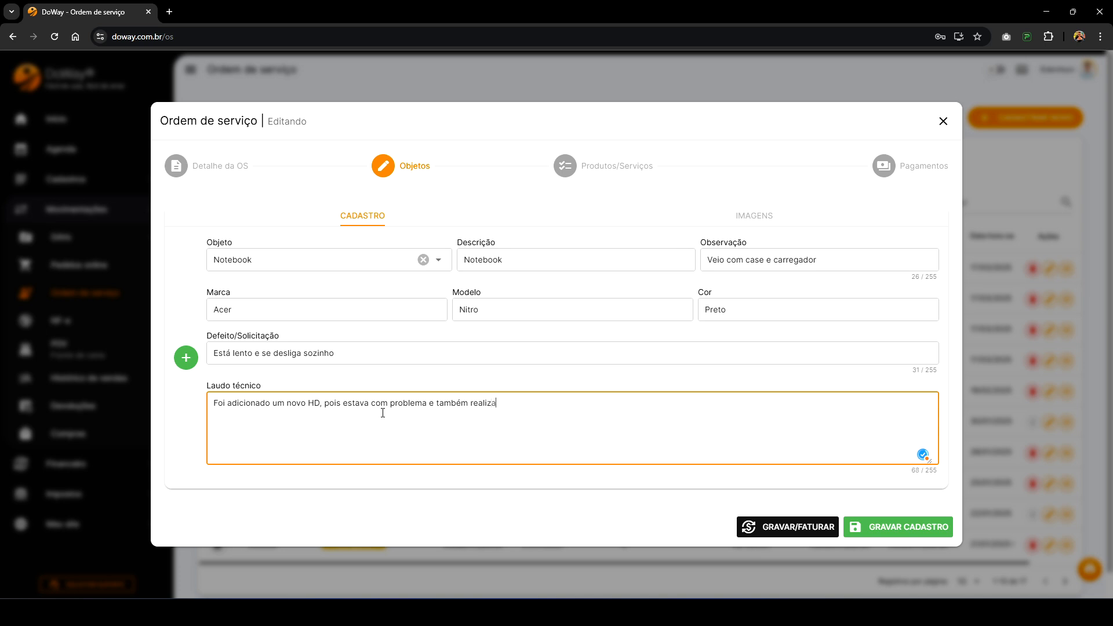
type("do fporm")
key("BackSpace")
key("BackSpace")
key("BackSpace")
key("BackSpace")
type("ormataç")
key("BackSpace")
key("BackSpace")
key("BackSpace")
type("atação.")
Step: Add a blank second object entry, remove it, and check the notebook's image upload area
left_click(186, 358)
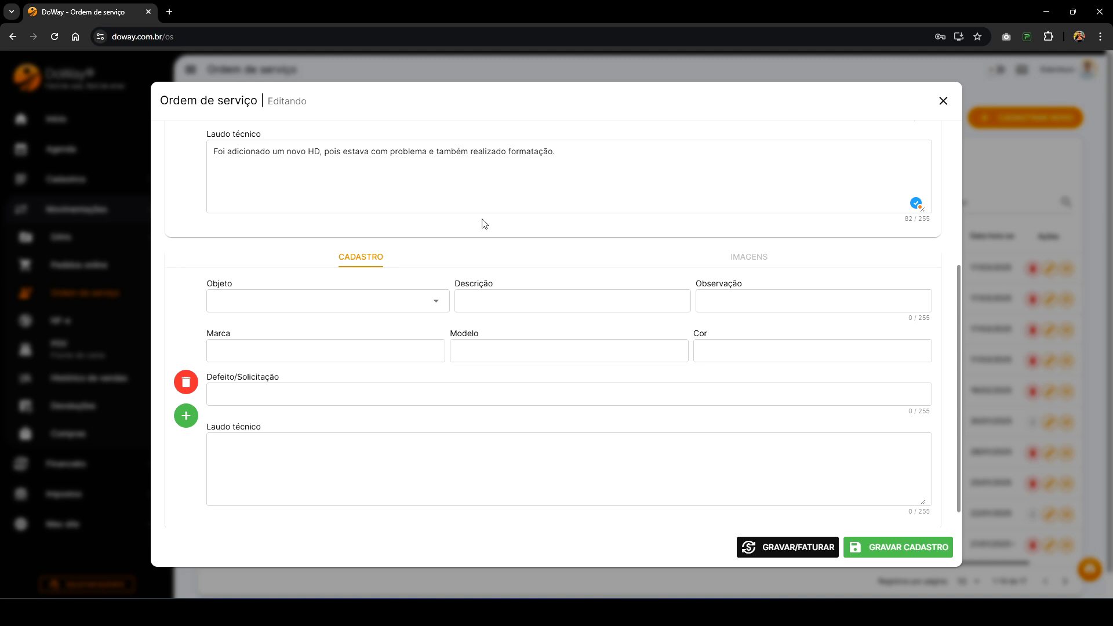
left_click(186, 383)
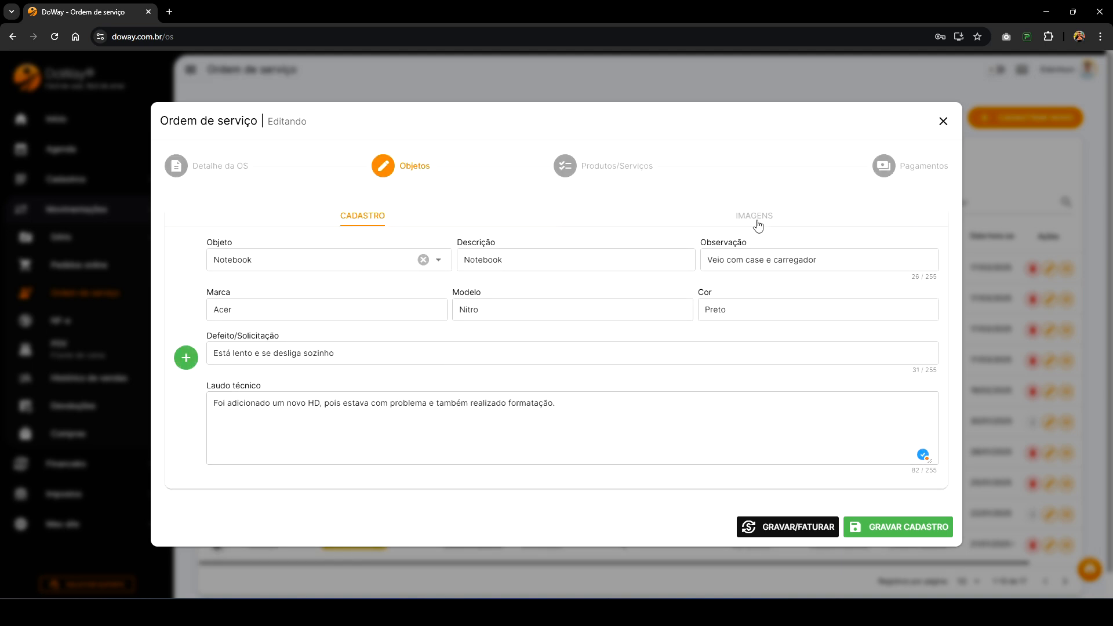
left_click(728, 223)
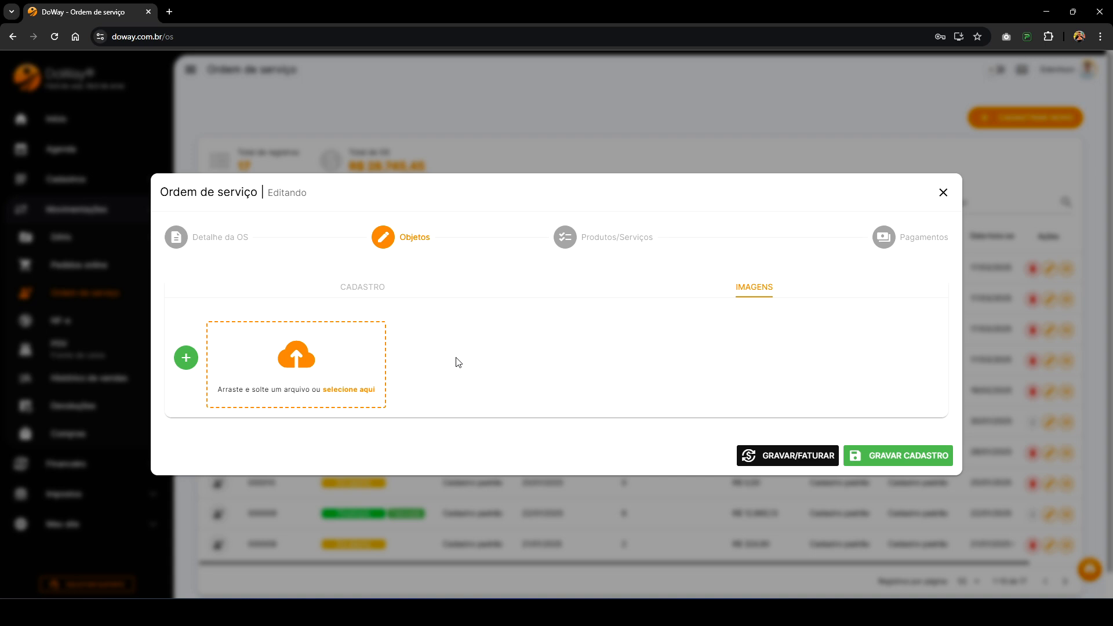
left_click(376, 289)
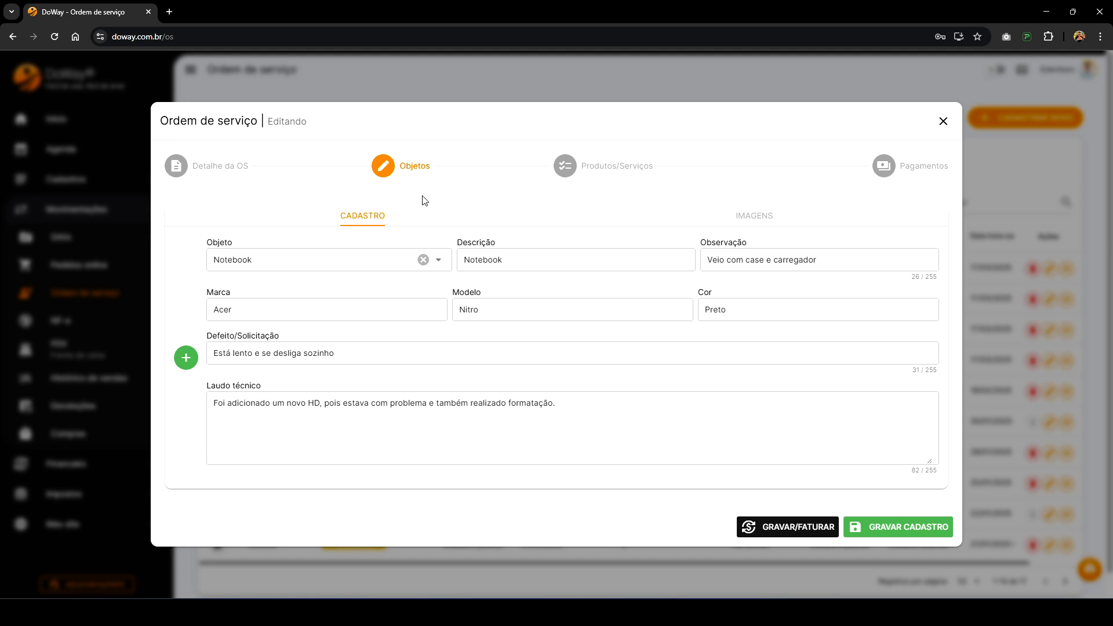
Step: Go to the Produtos/Serviços stage, search the products for "tecla", and clear the search to browse the product list
left_click(598, 168)
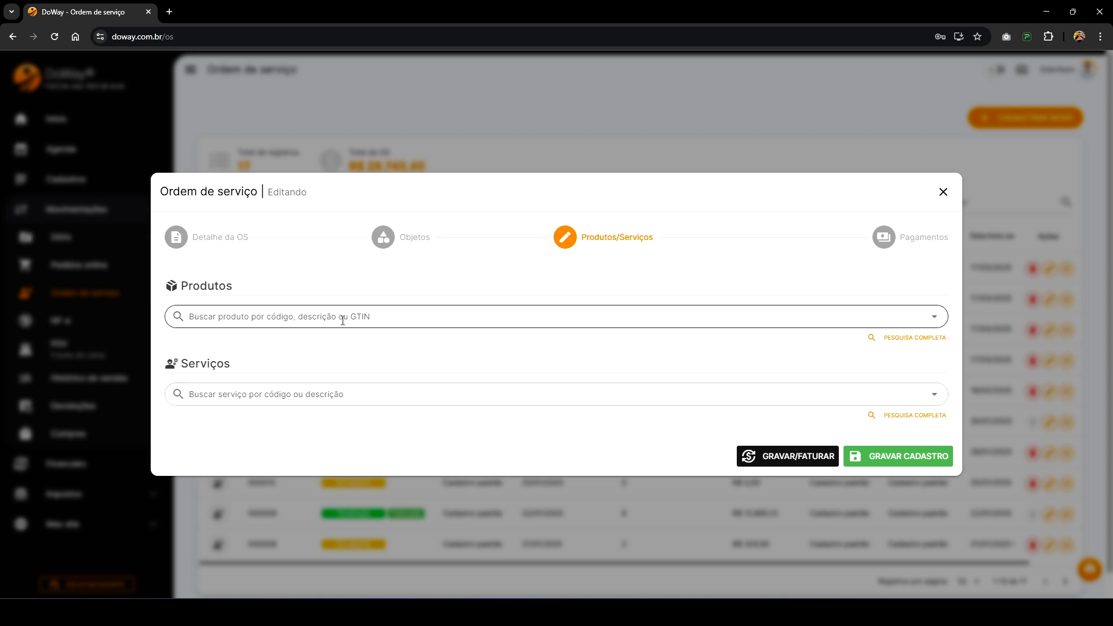
left_click(313, 317)
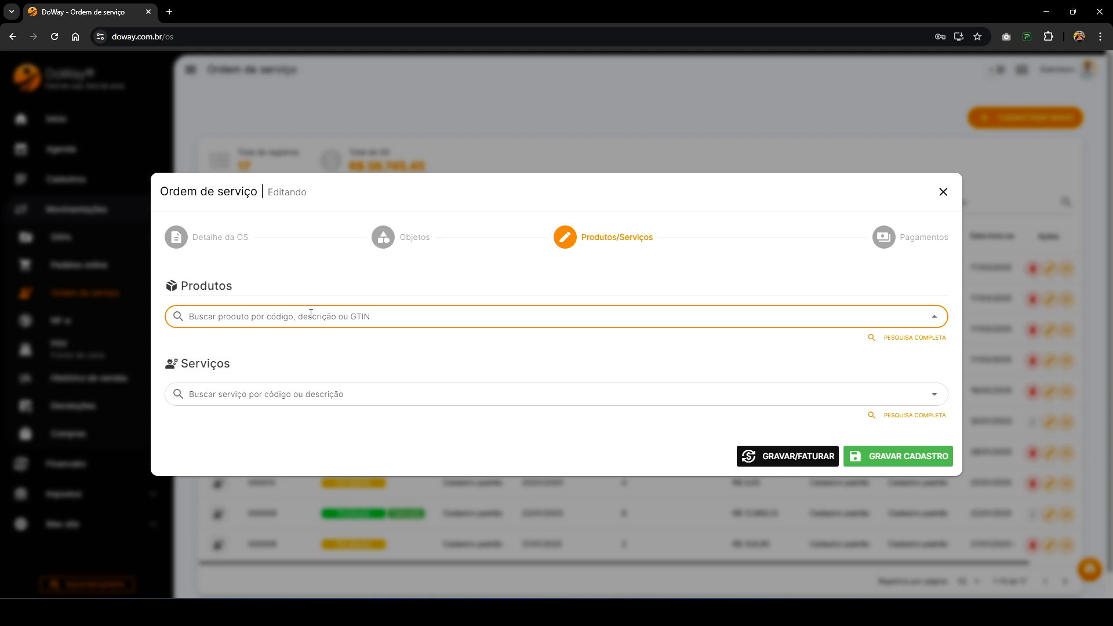
type("teca")
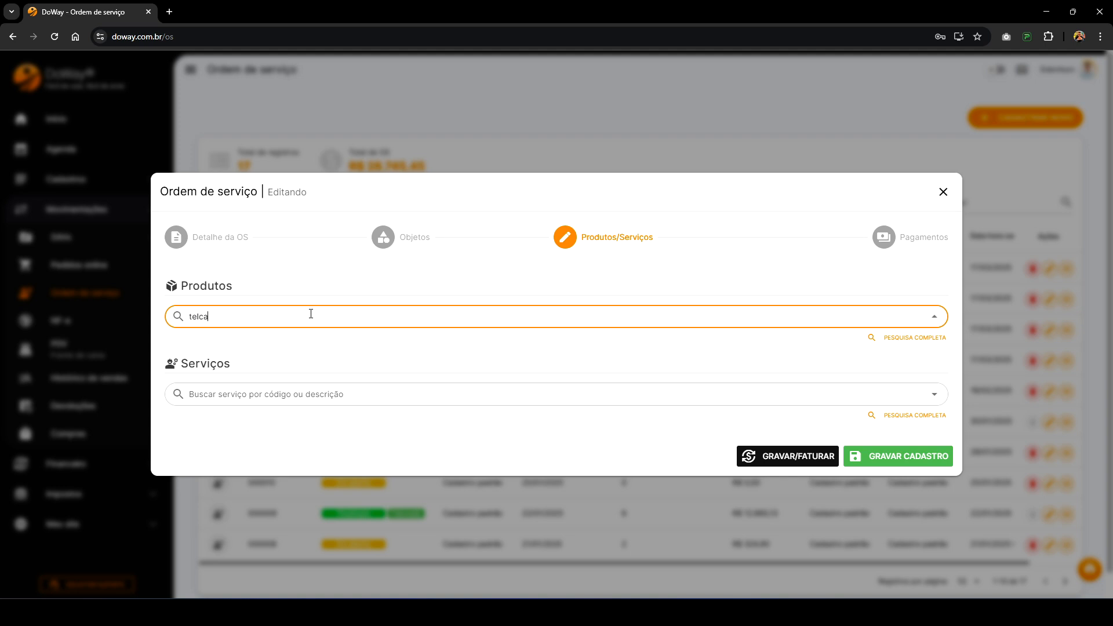
key("BackSpace")
key("BackSpace")
type("cla")
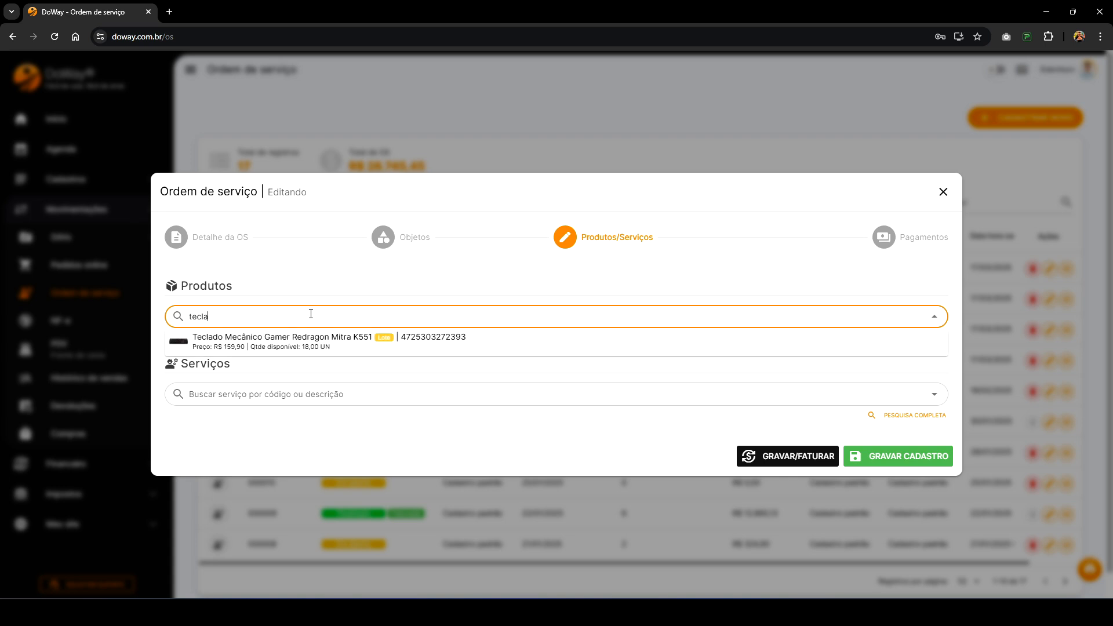
key("BackSpace")
key("BackSpace")
key("BackSpace")
key("BackSpace")
key("BackSpace")
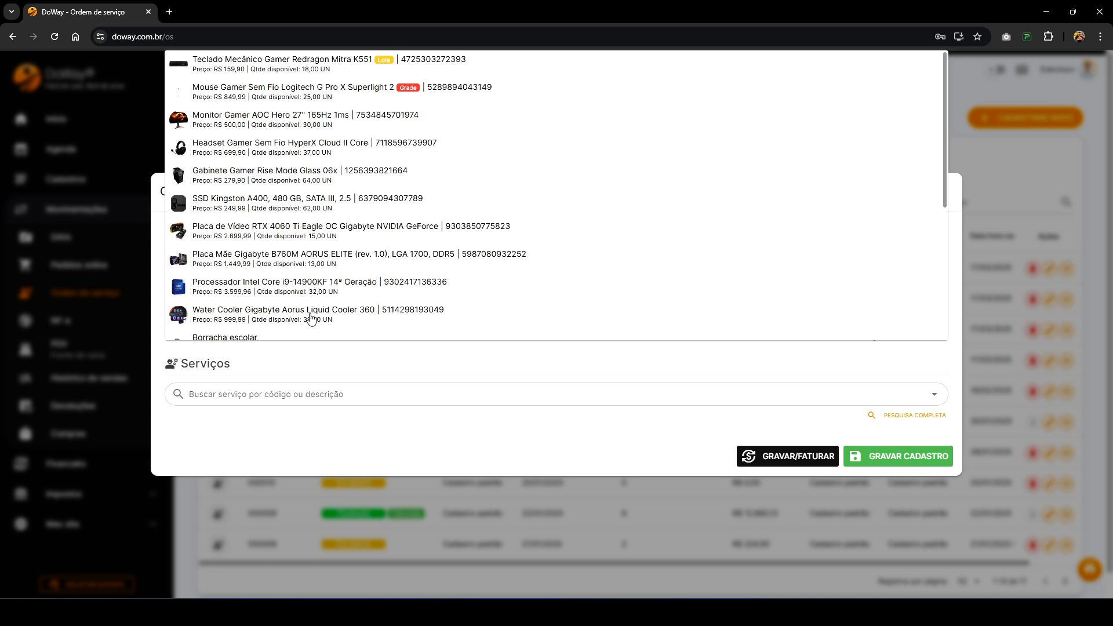
left_click(335, 350)
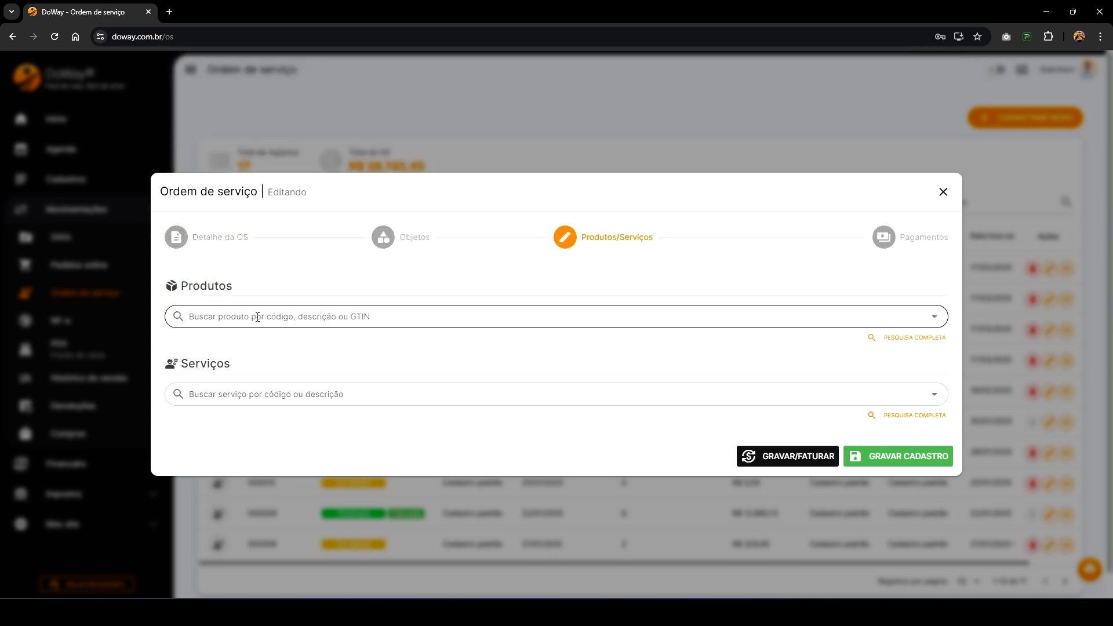
left_click(304, 316)
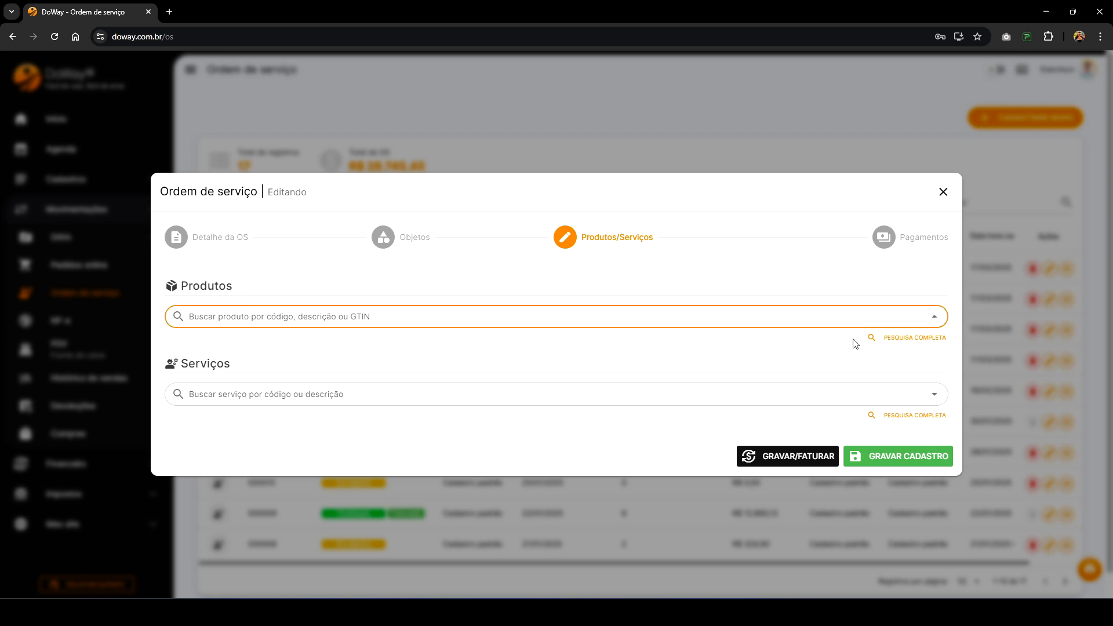
Step: Pick SSD Kingston A400, 480 GB, SATA III, 2.5 from the complete product search and set its Objeto to Notebook
left_click(903, 342)
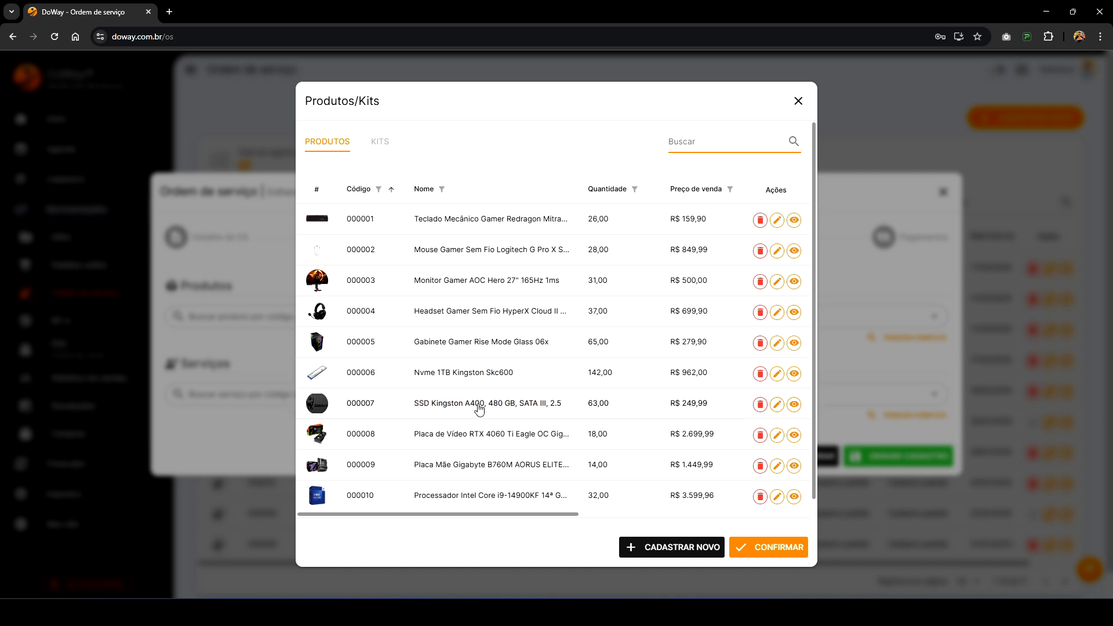
key("Escape")
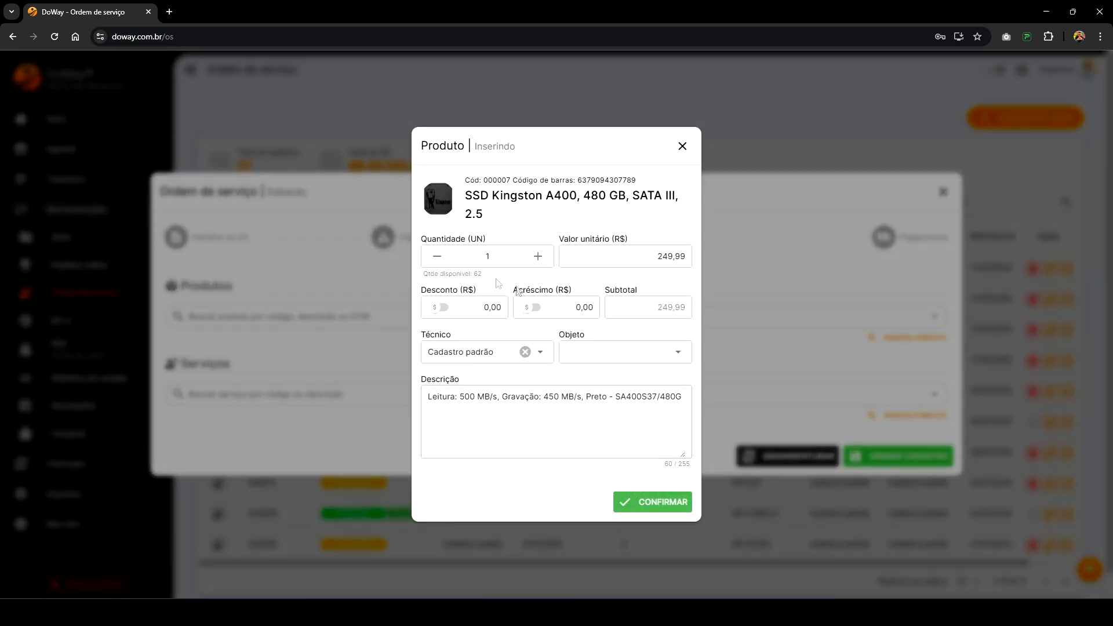
left_click_drag(559, 335, 594, 337)
left_click(597, 337)
left_click(603, 352)
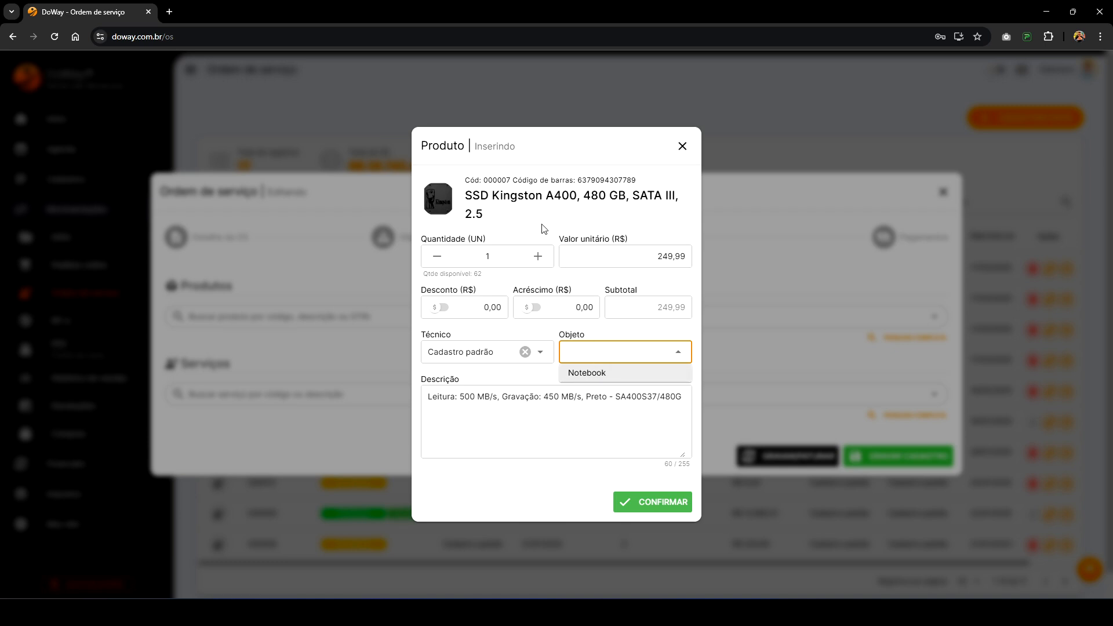
left_click(585, 374)
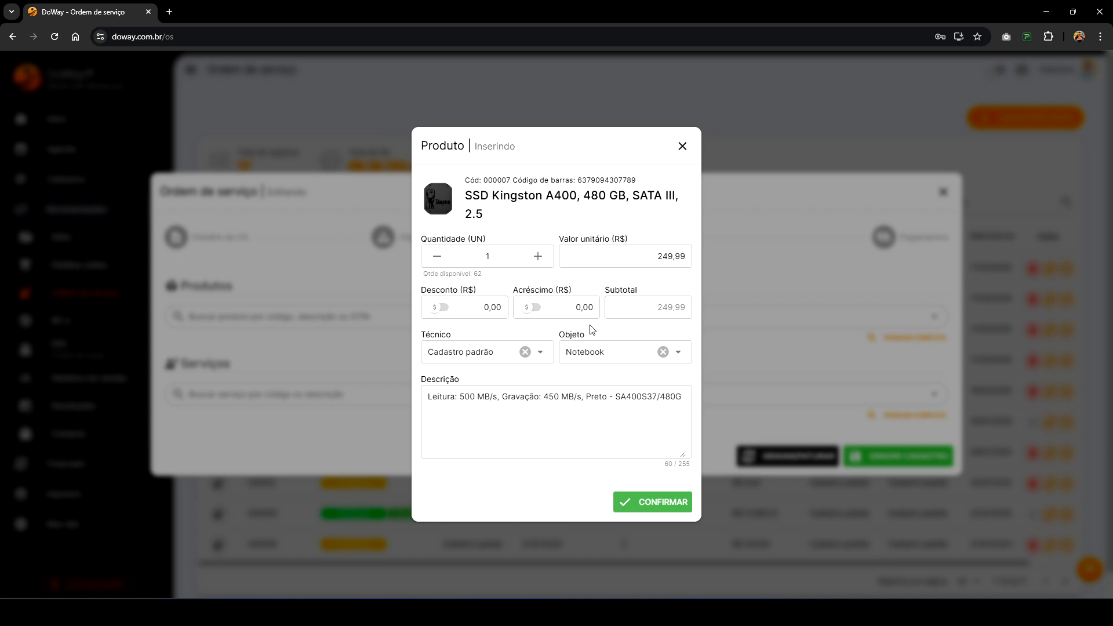
Step: Set the SSD's Técnico to the named technician instead of Cadastro padrão and confirm the product on the order
left_click_drag(421, 334, 484, 334)
left_click(467, 351)
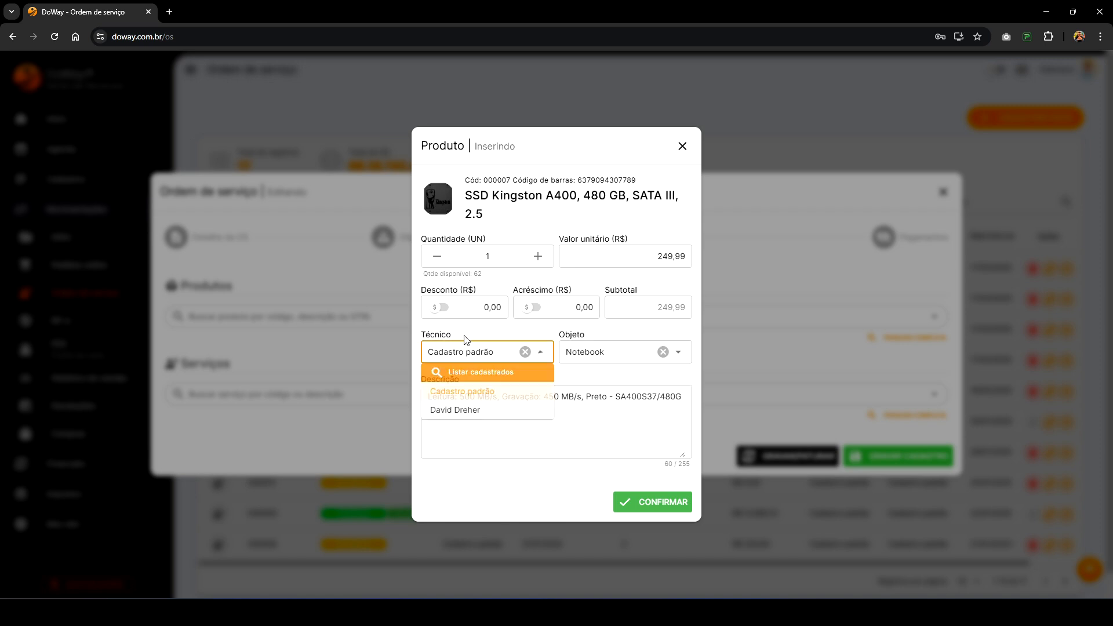
left_click(479, 411)
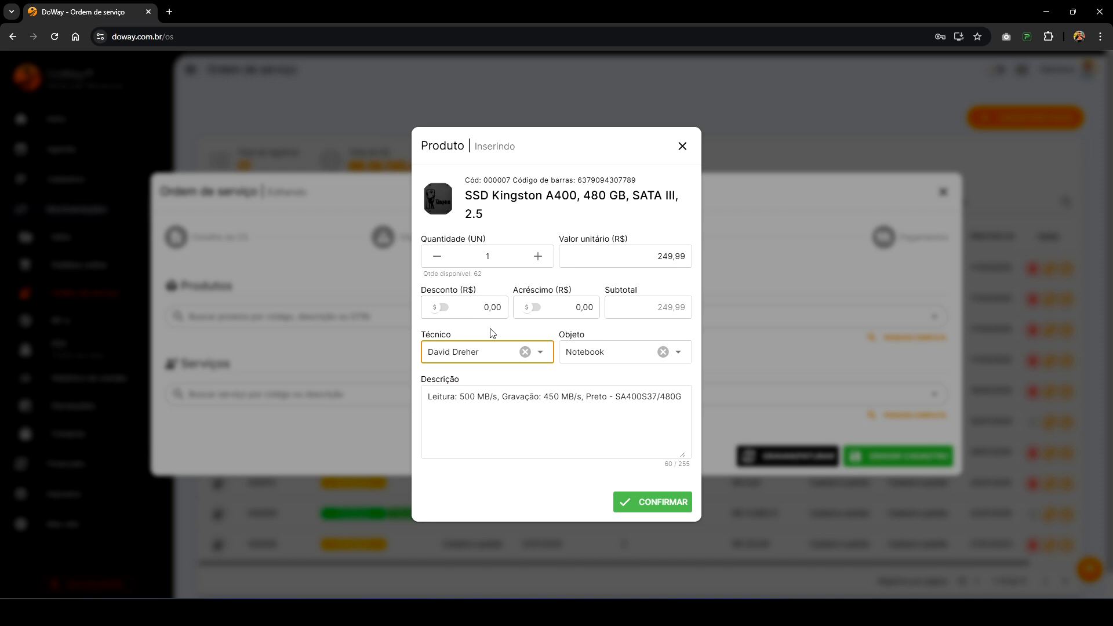
left_click_drag(423, 240, 644, 242)
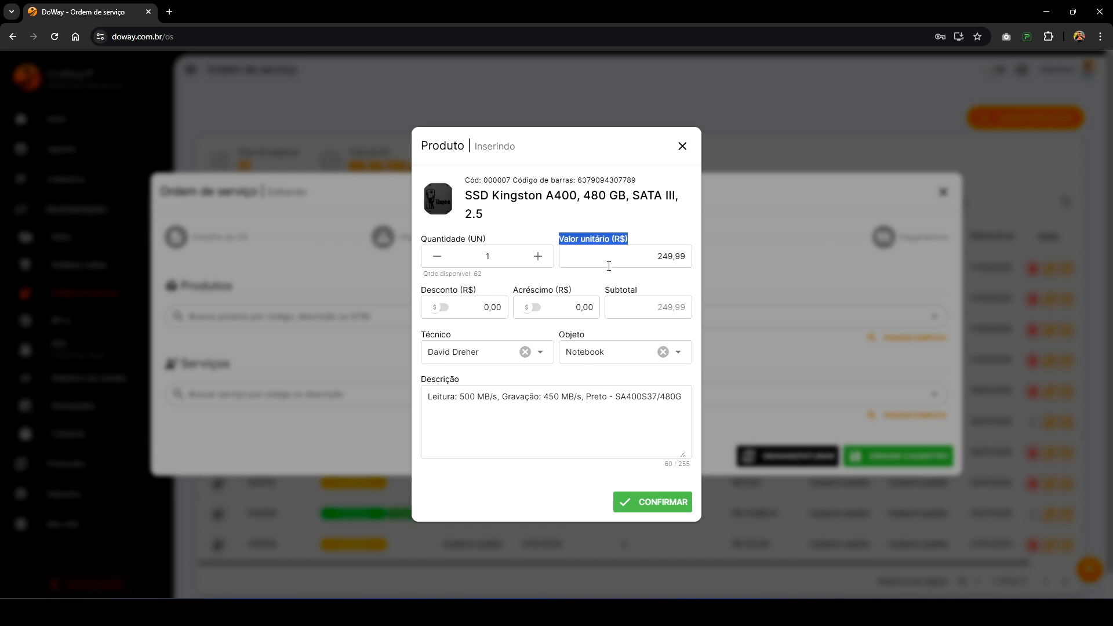
left_click(512, 381)
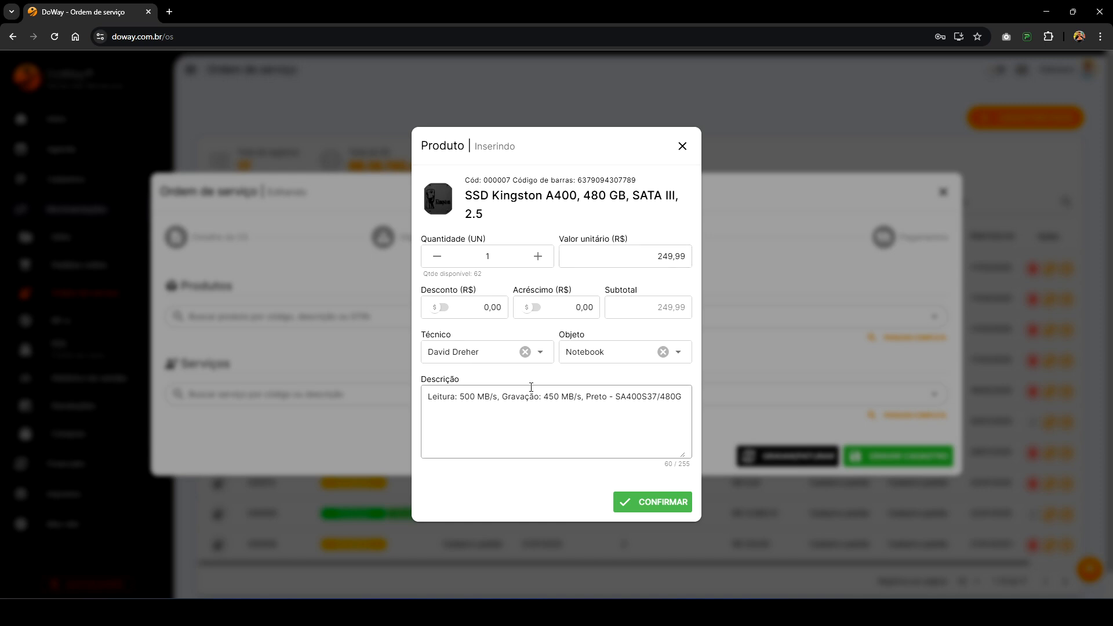
left_click(651, 503)
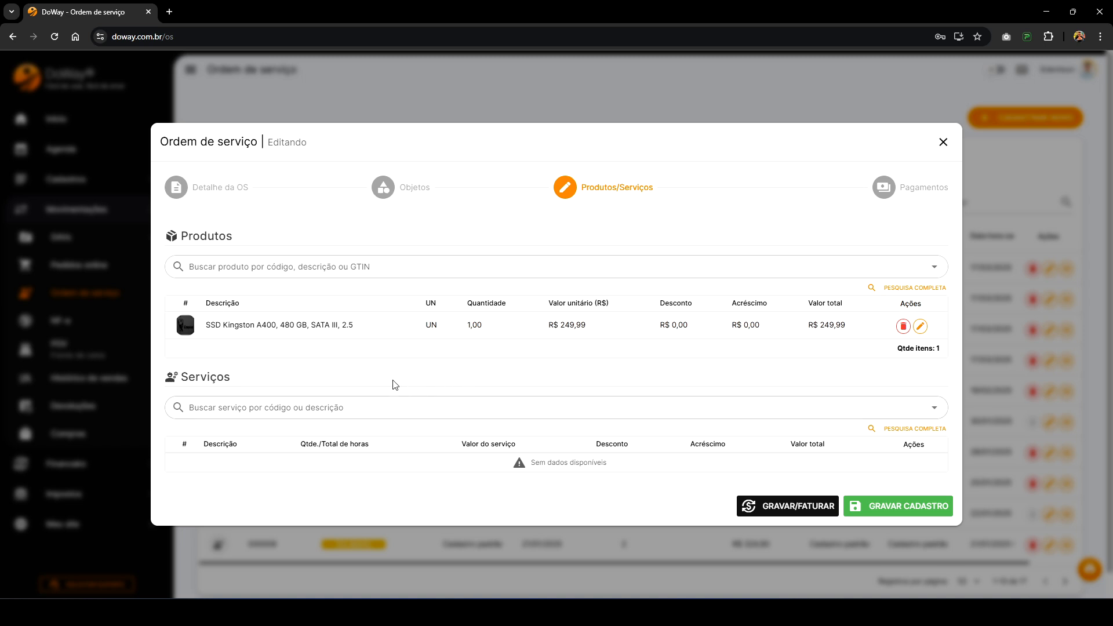
Step: Recheck the notebook's Laudo técnico in Objetos and pick the service Formatação sem BKP from the complete service search
left_click(418, 200)
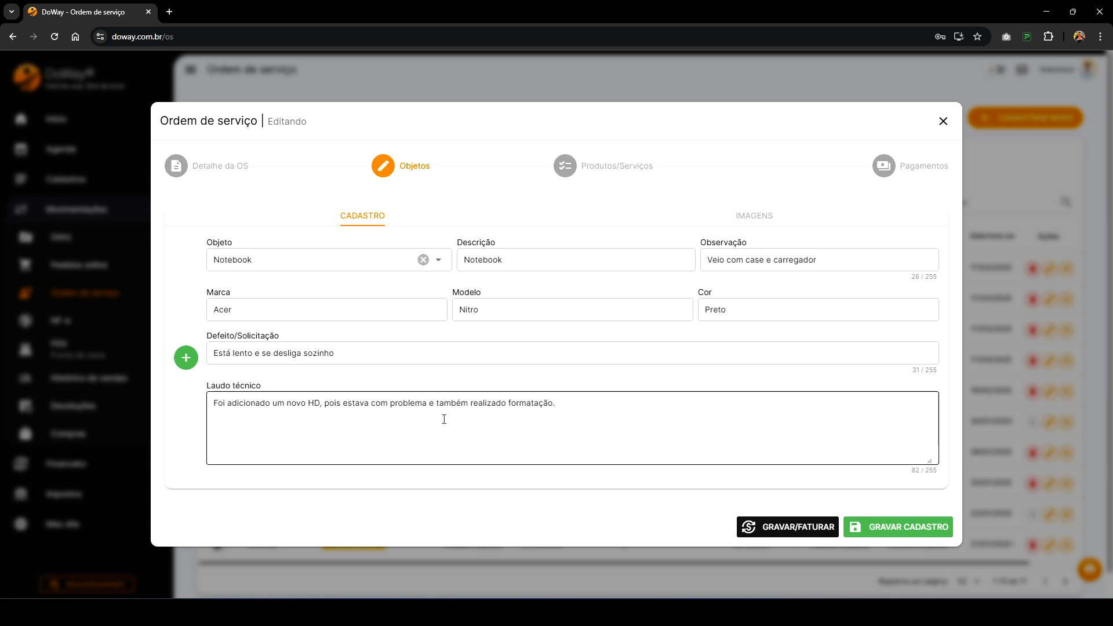
left_click(606, 167)
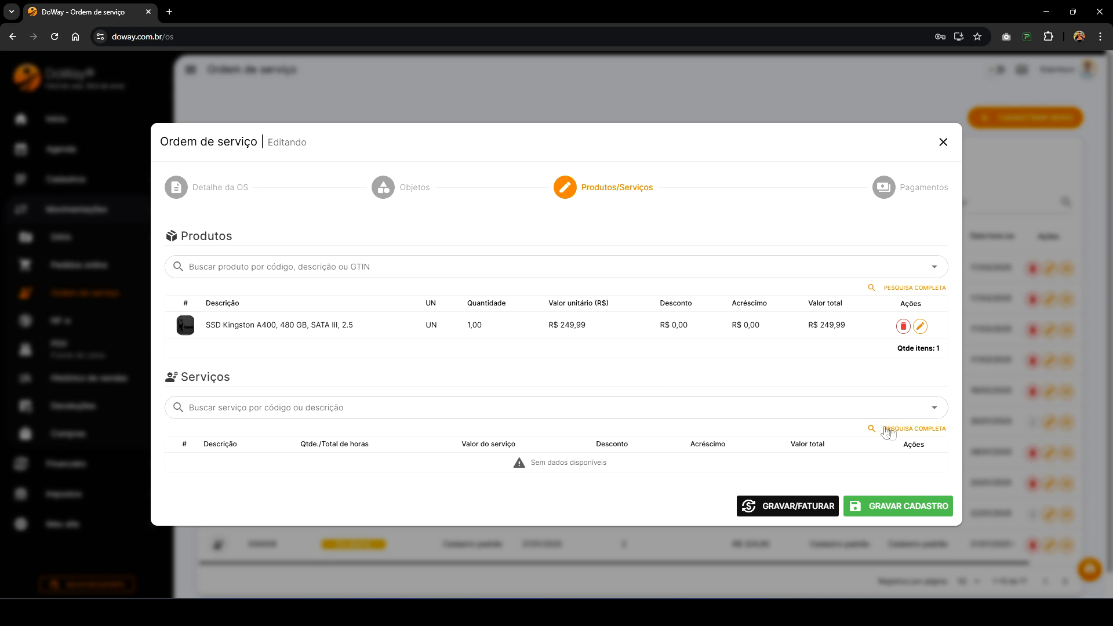
left_click(899, 429)
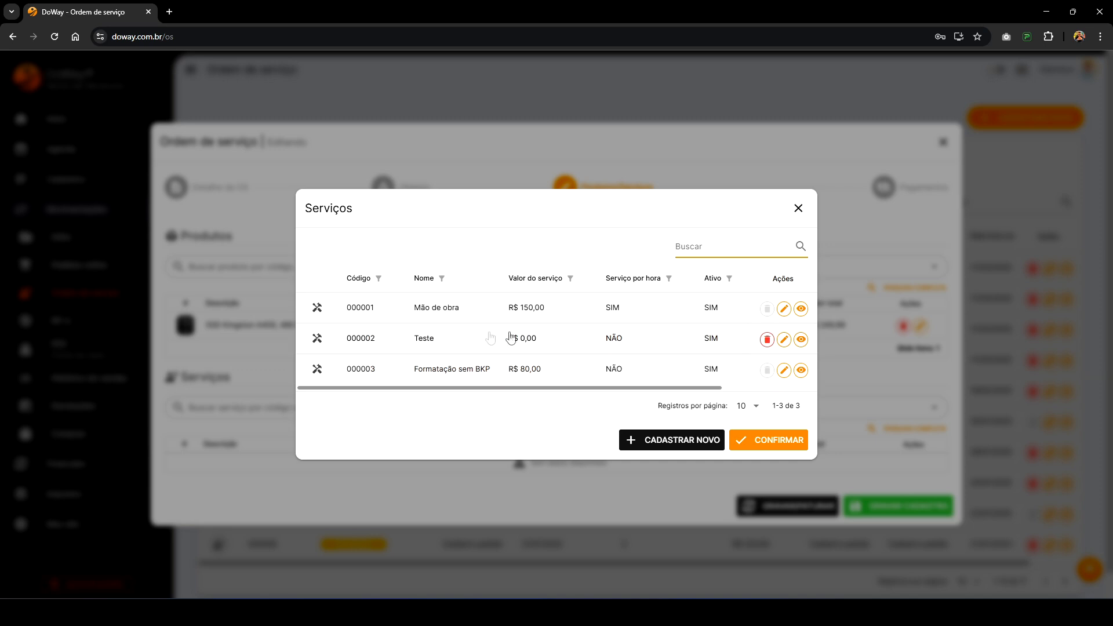
left_click(479, 369)
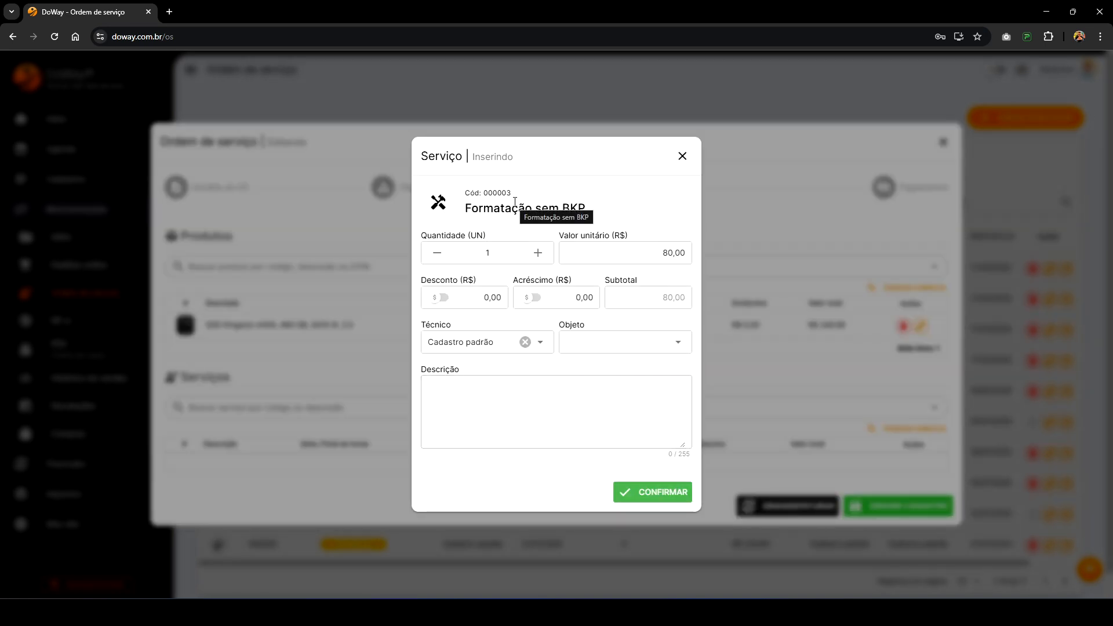
Step: Set the formatting service's Técnico to the named technician and its Objeto to Notebook
left_click(487, 342)
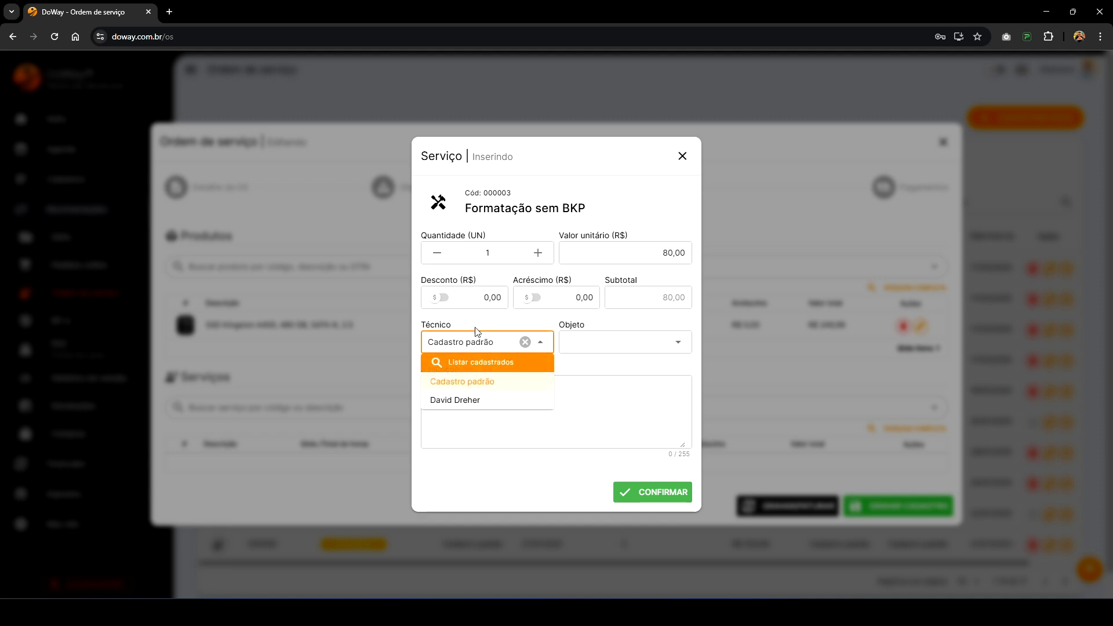
left_click(479, 404)
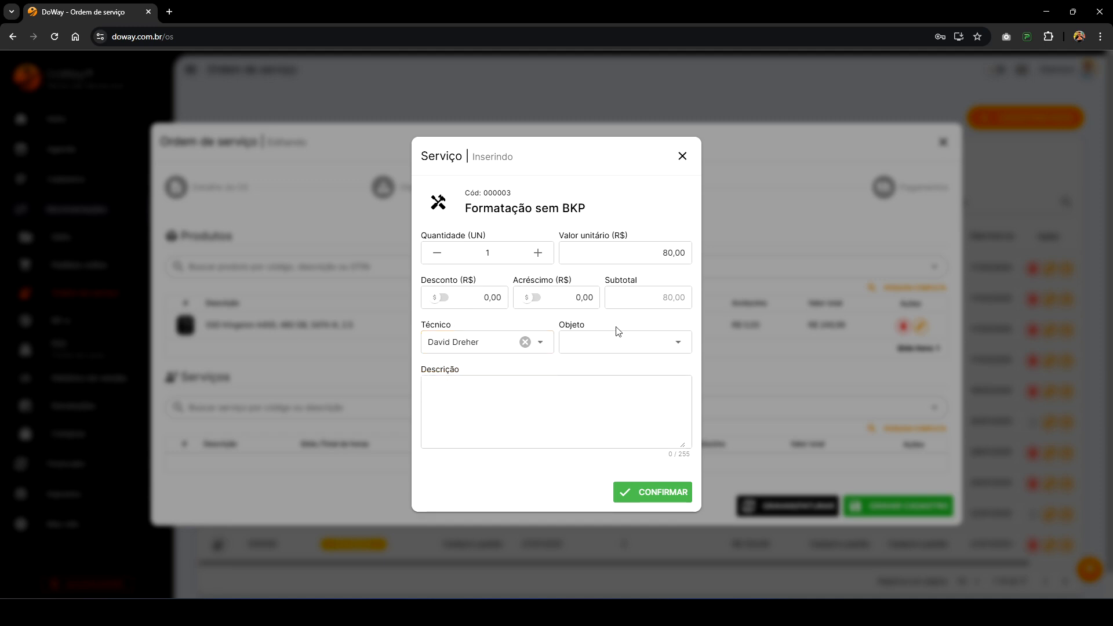
left_click(611, 344)
left_click(589, 361)
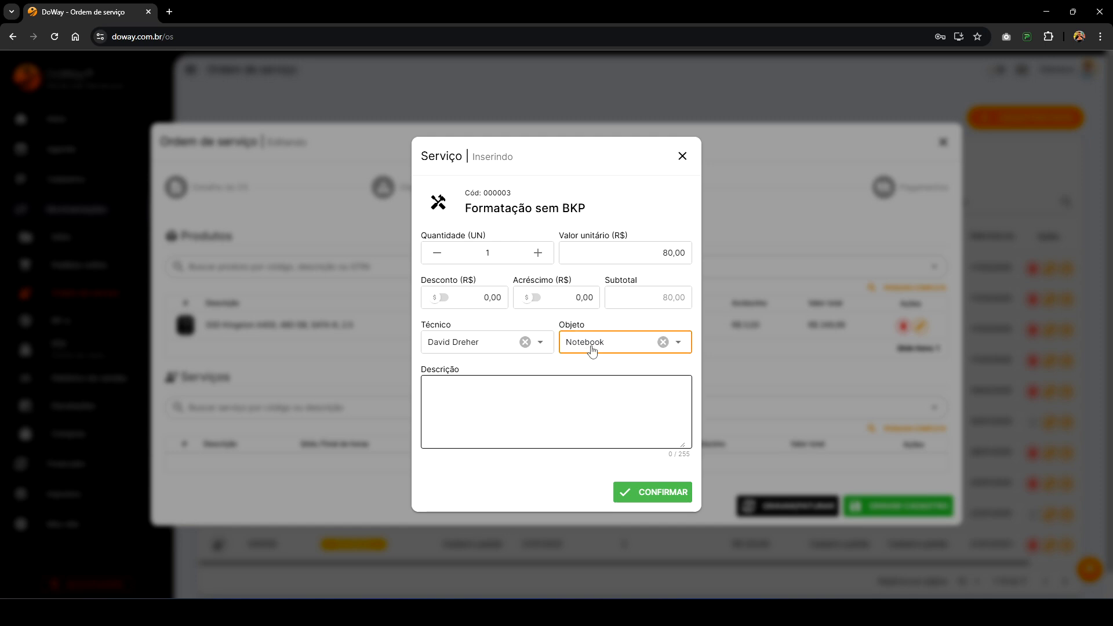
left_click_drag(559, 324, 599, 325)
left_click(606, 325)
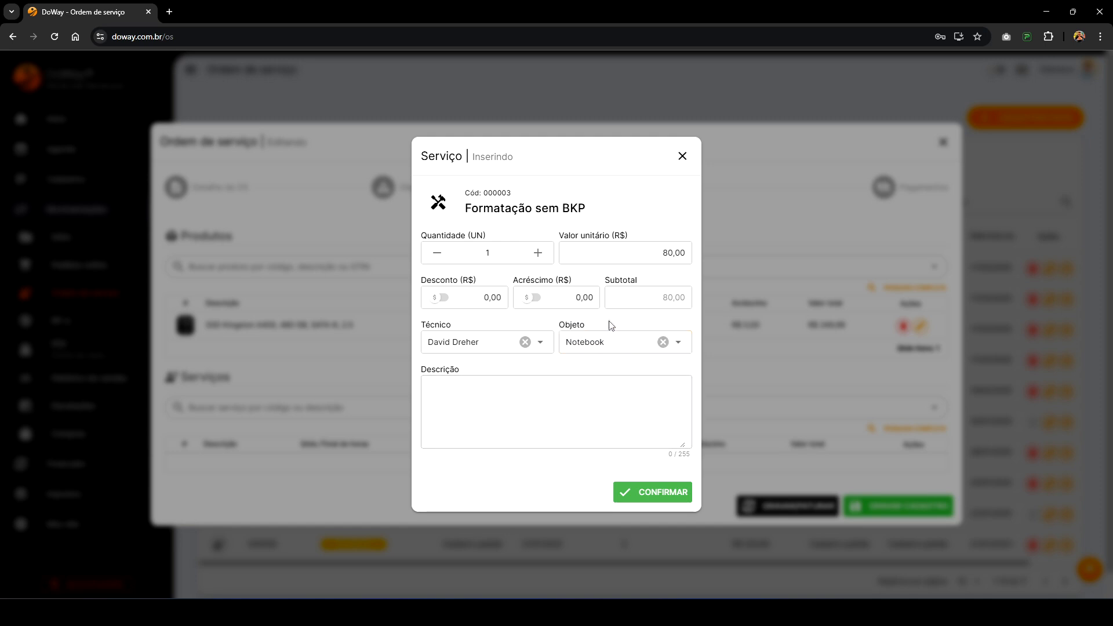
Step: Enter the formatting service's Descrição "Instalado o win 11" and confirm the service on the order
left_click(536, 412)
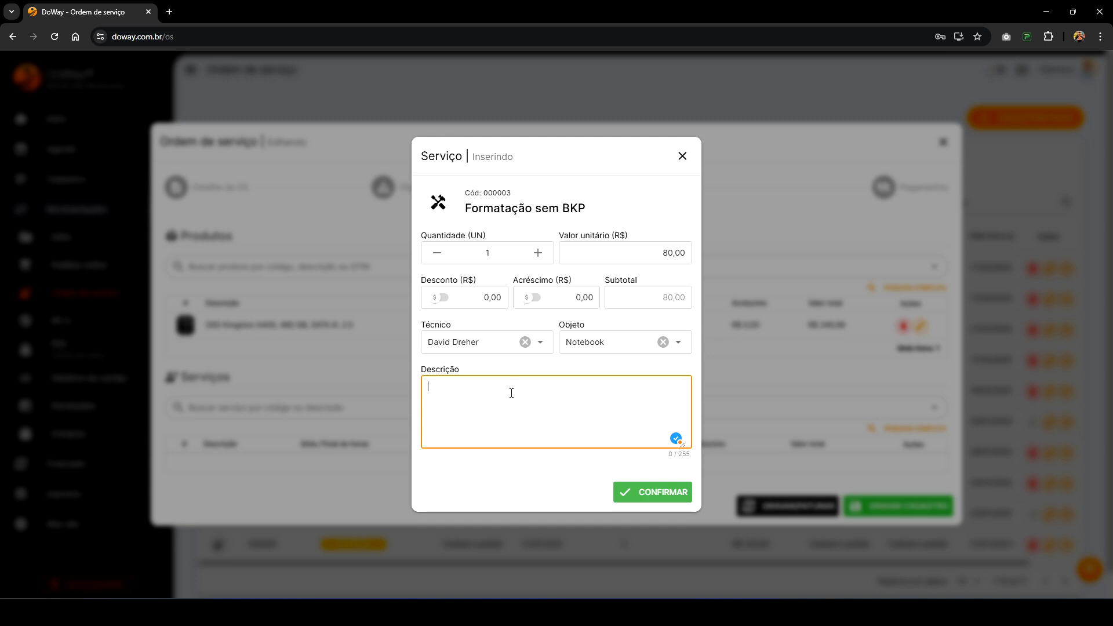
type("Insa")
key("BackSpace")
key("BackSpace")
type("stalado o weiin 11")
left_click(637, 490)
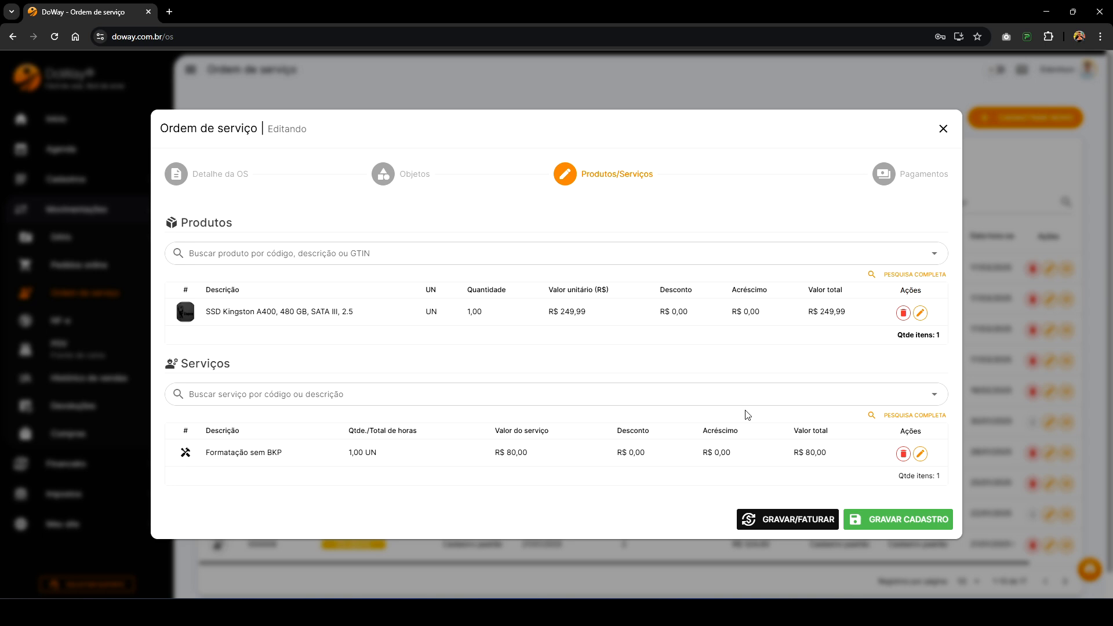
Step: Pick the hourly service Mão de obra from the complete service search, set its Total de horas to 00:30 and check its Valor por hora
left_click(890, 418)
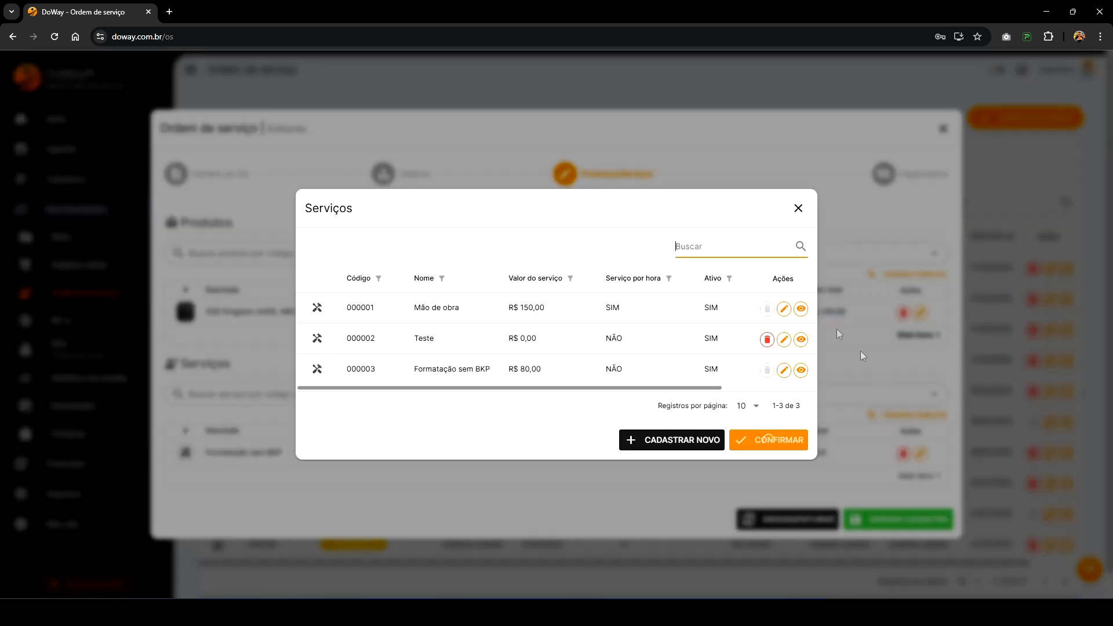
left_click(470, 313)
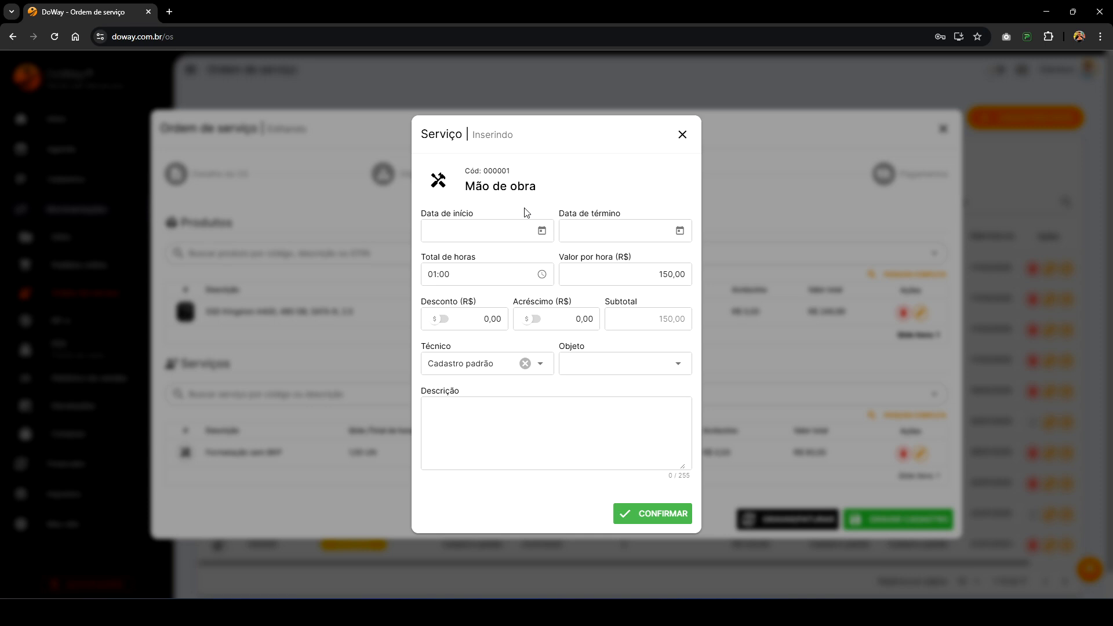
left_click(482, 275)
key("BackSpace")
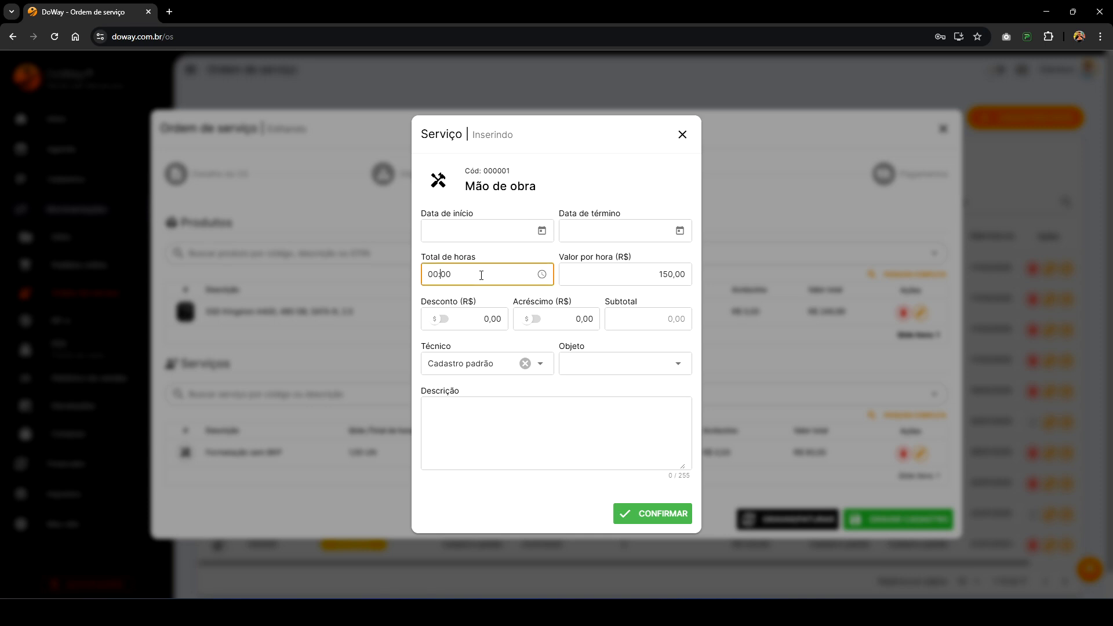
type("3")
left_click(486, 261)
left_click(520, 239)
left_click(557, 185)
left_click(660, 274)
left_click_drag(563, 255, 638, 255)
double_click(654, 270)
left_click(647, 255)
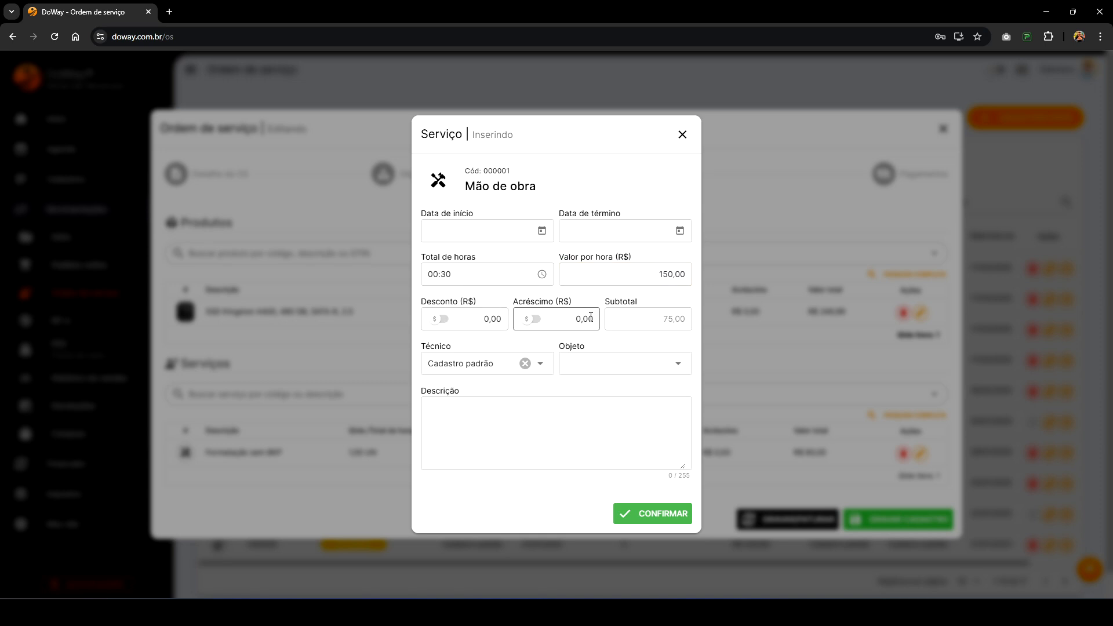
Step: Assign the named technician and the Notebook object to Mão de obra, confirm the service and go to the Pagamentos stage
left_click(480, 363)
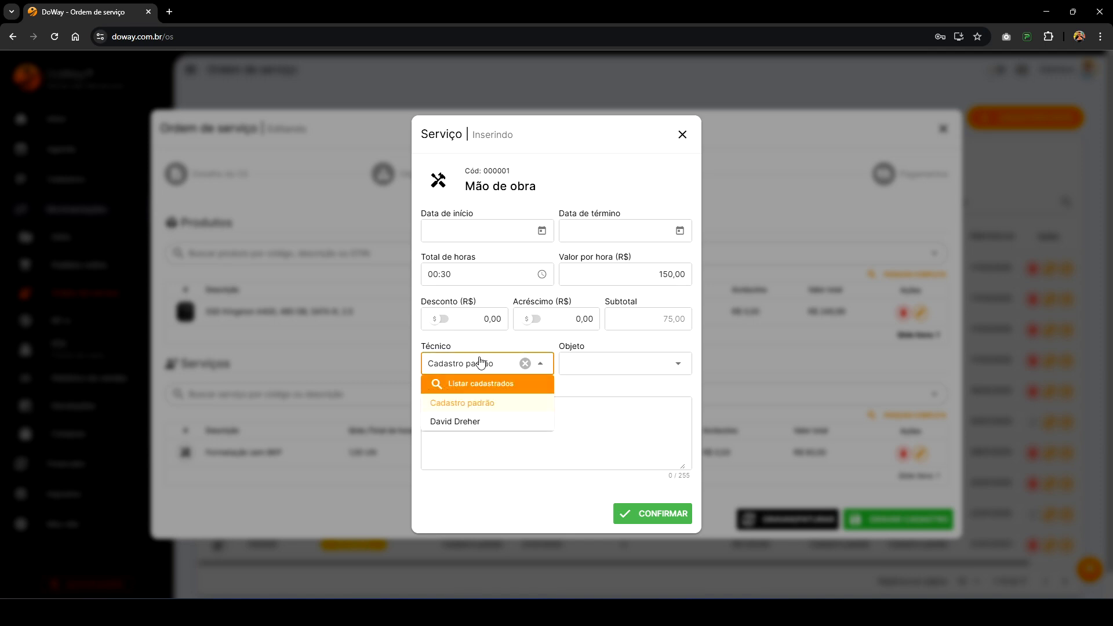
left_click(468, 422)
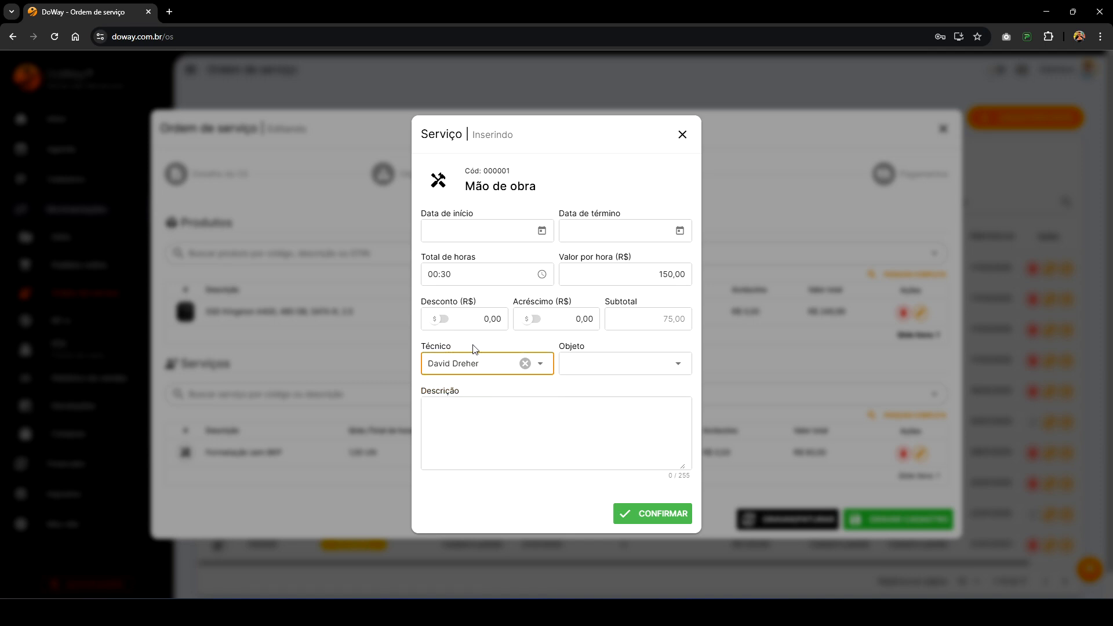
left_click(611, 363)
left_click(584, 386)
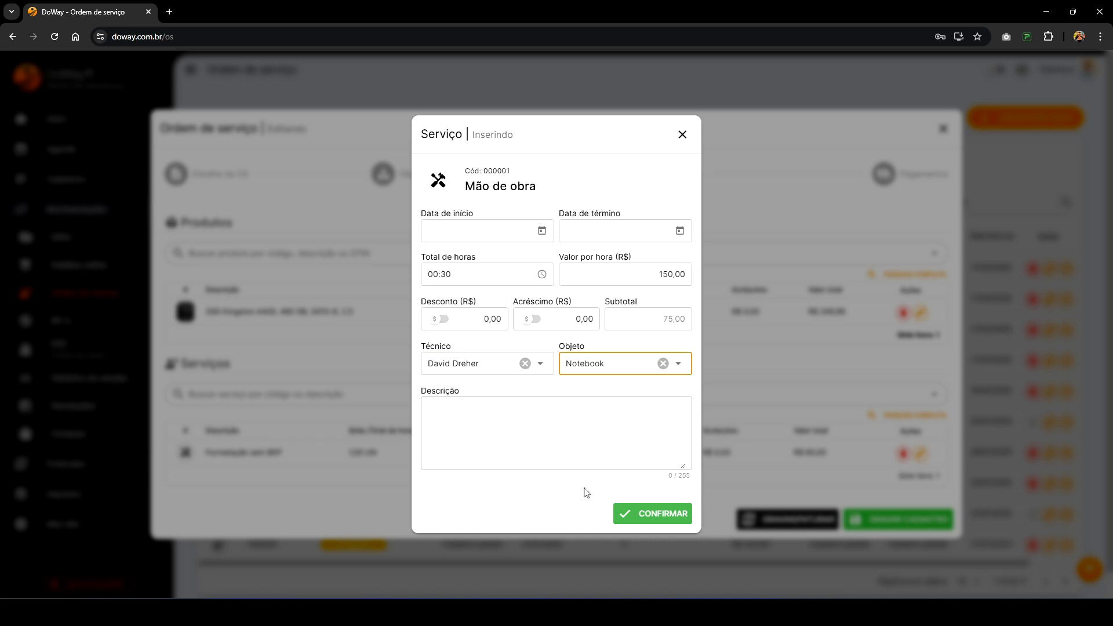
left_click(648, 516)
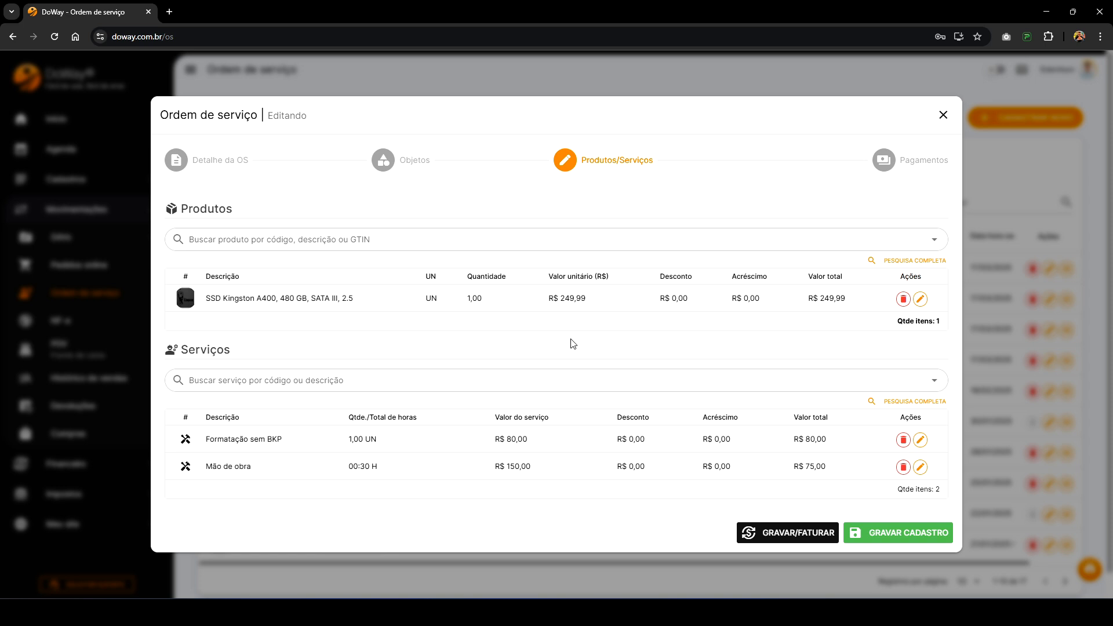
left_click(881, 163)
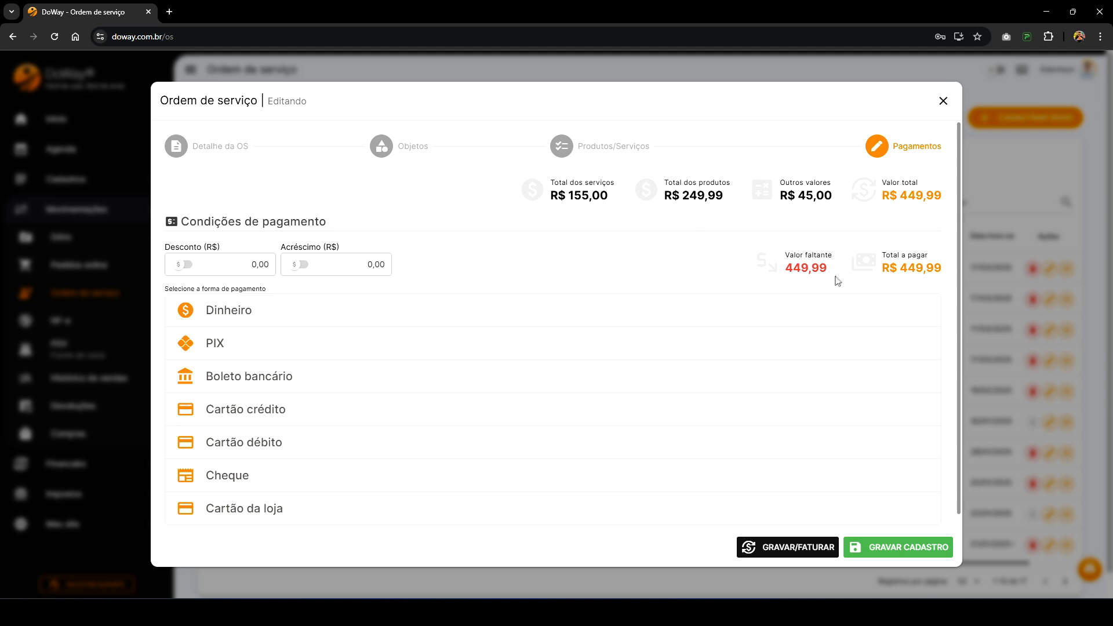
Step: Return to Detalhe da OS, set Cliente to the named registered customer and save the service order
double_click(815, 196)
left_click(703, 228)
left_click(202, 142)
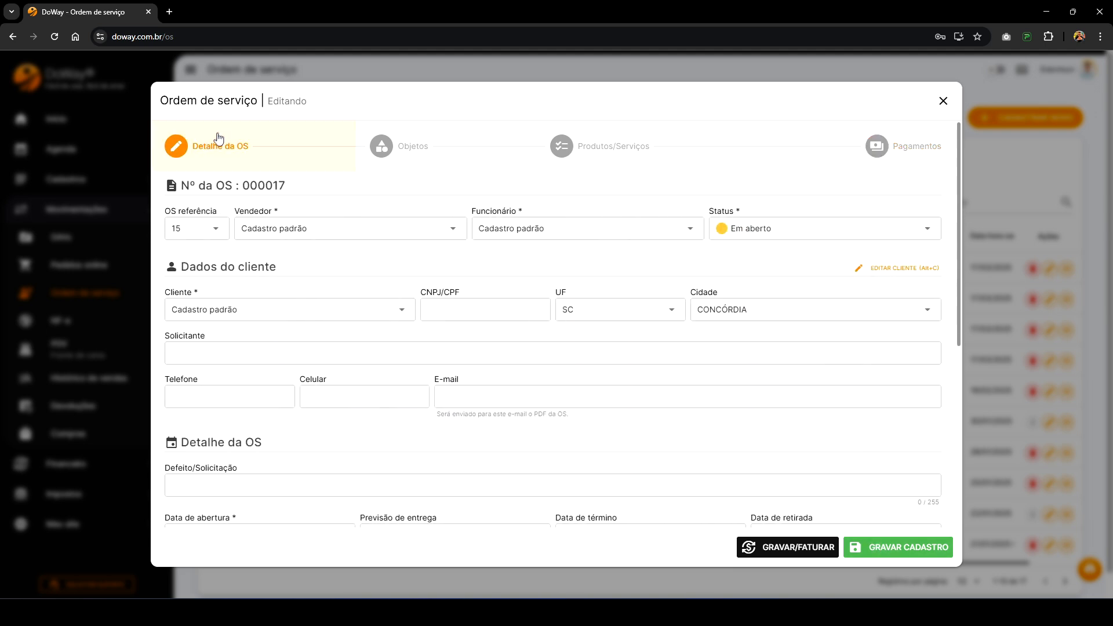
left_click(294, 307)
left_click(227, 372)
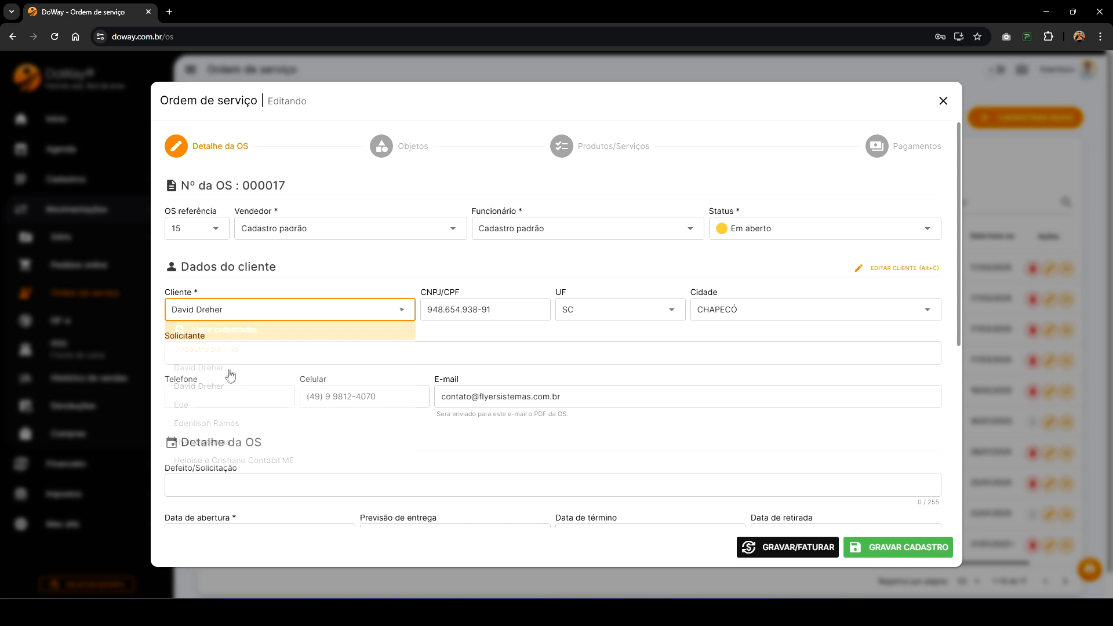
left_click(884, 547)
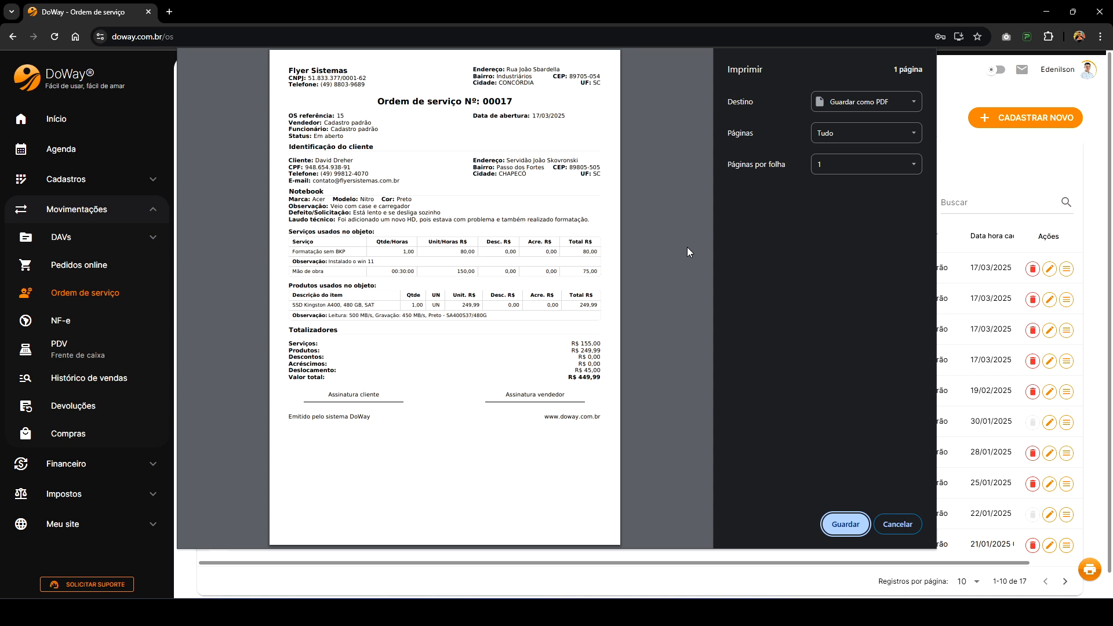
Step: Review the Notebook's Defeito/Solicitação and the service's Observação in the order's print preview, and close it without saving a PDF
left_click_drag(440, 213, 285, 214)
left_click(357, 207)
left_click_drag(295, 260, 368, 260)
left_click(372, 259)
left_click(898, 525)
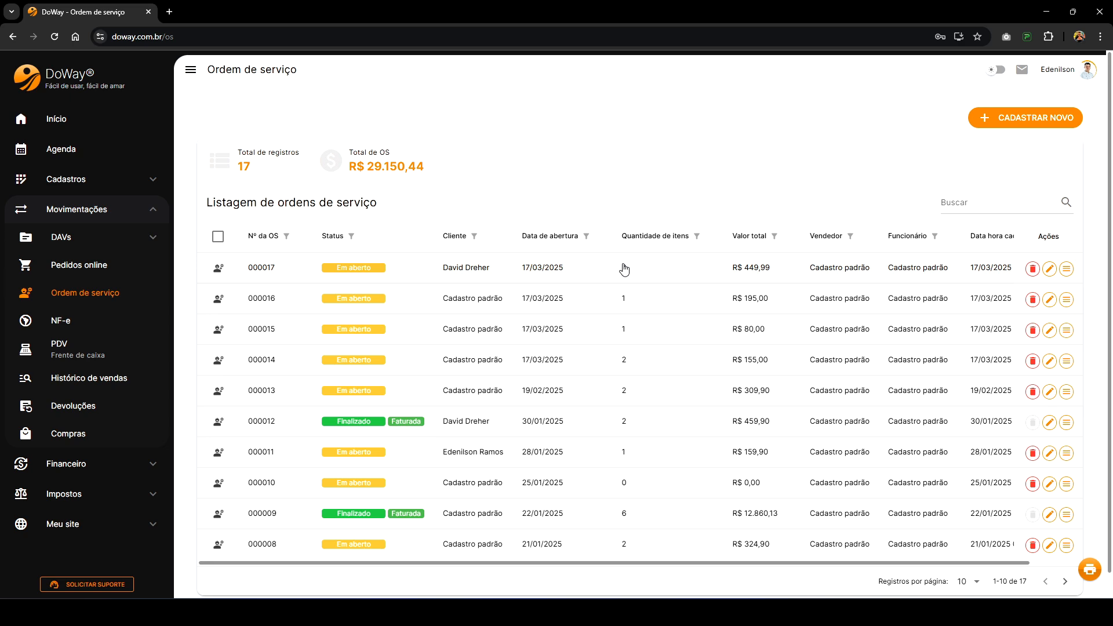
Step: Reopen the most recent service order and add a Dinheiro payment of 100,00 in its Pagamentos stage
left_click(597, 276)
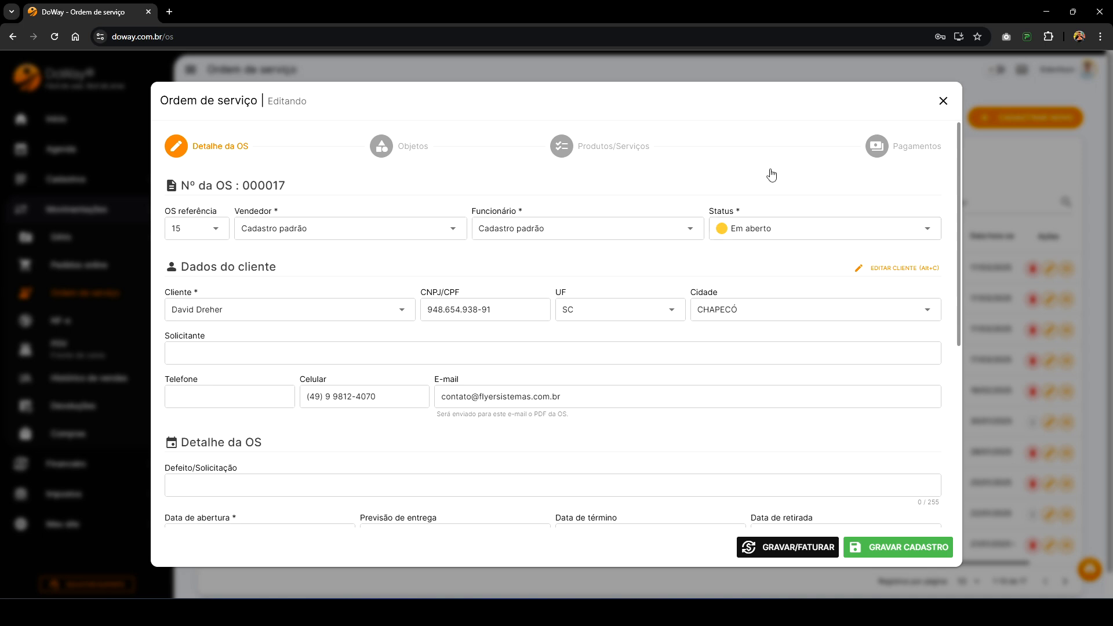
left_click(889, 150)
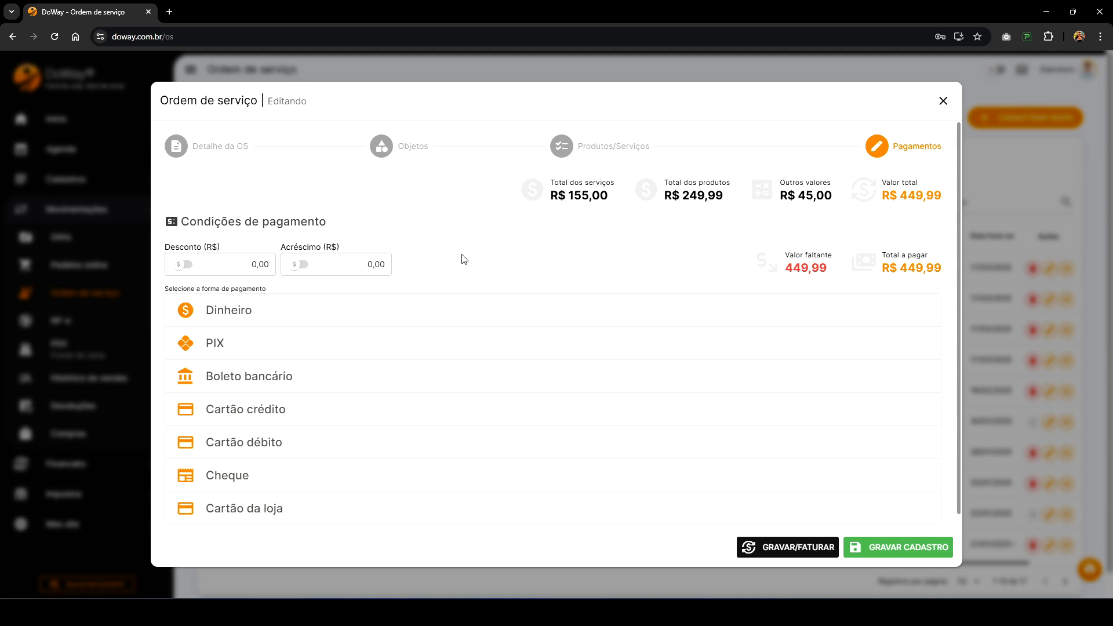
left_click(442, 320)
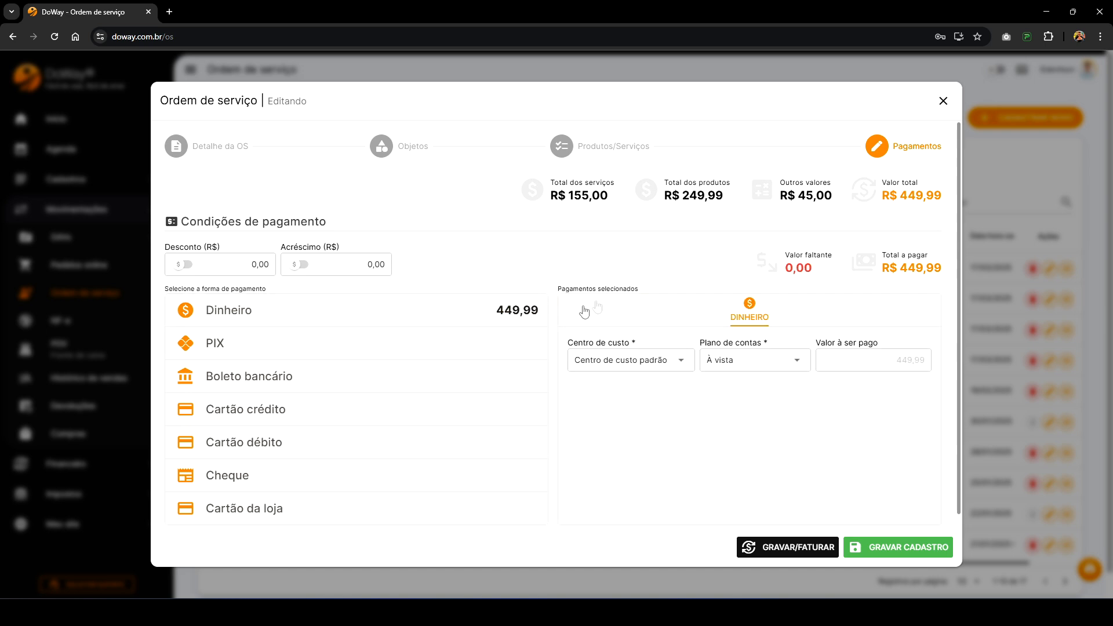
left_click(510, 309)
type("10,000")
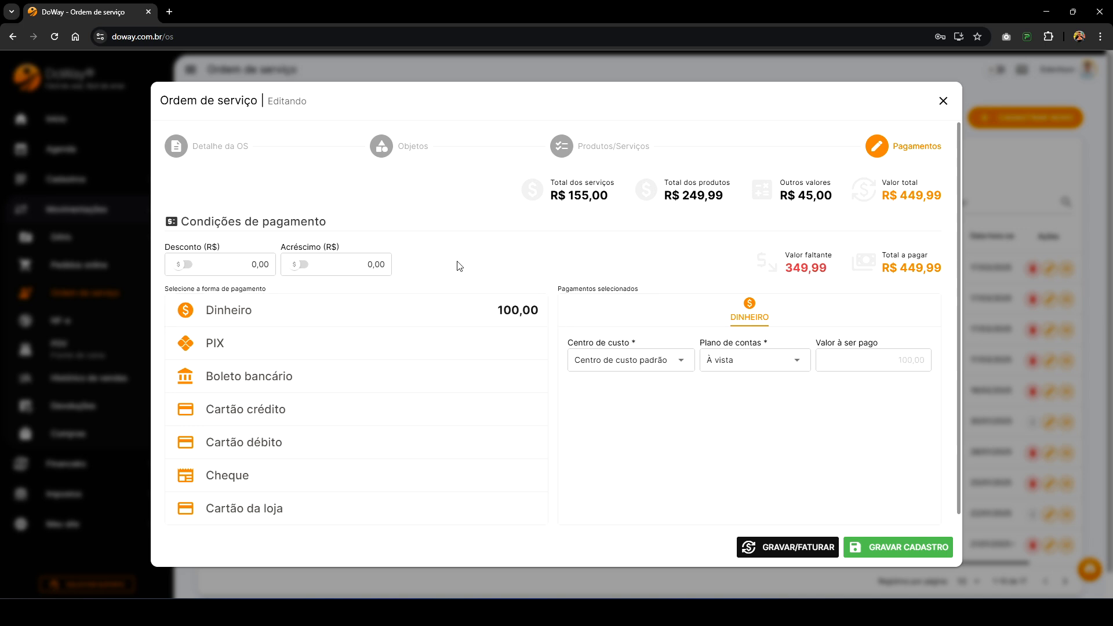
Step: Assign the remaining balance to Cartão crédito and set its Qtde de parcelas to 3
left_click(389, 409)
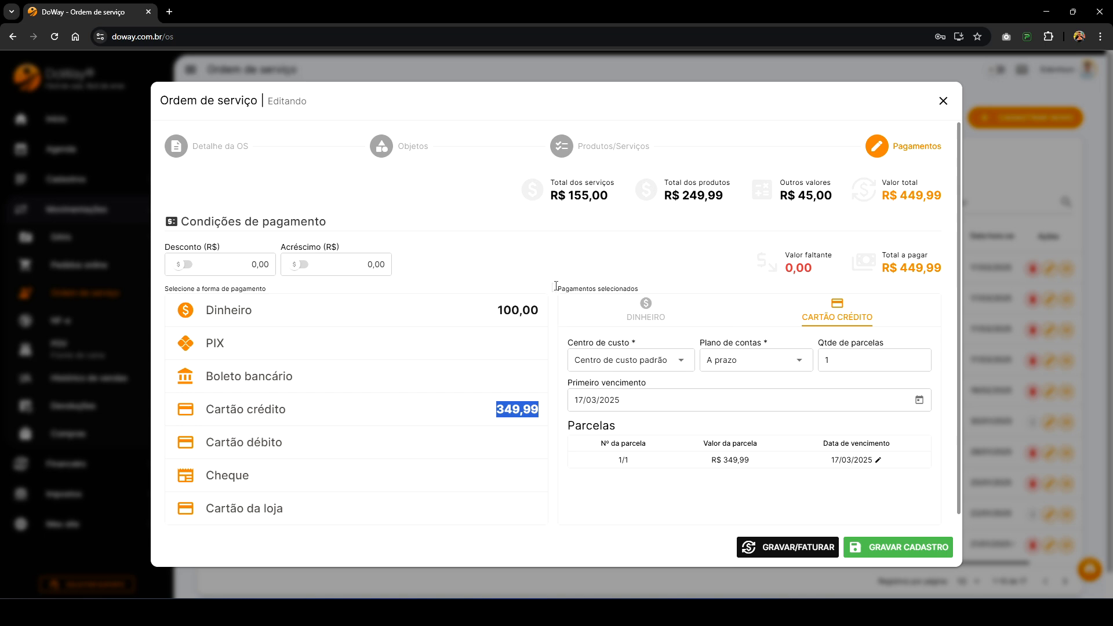
left_click(921, 357)
left_click(921, 357)
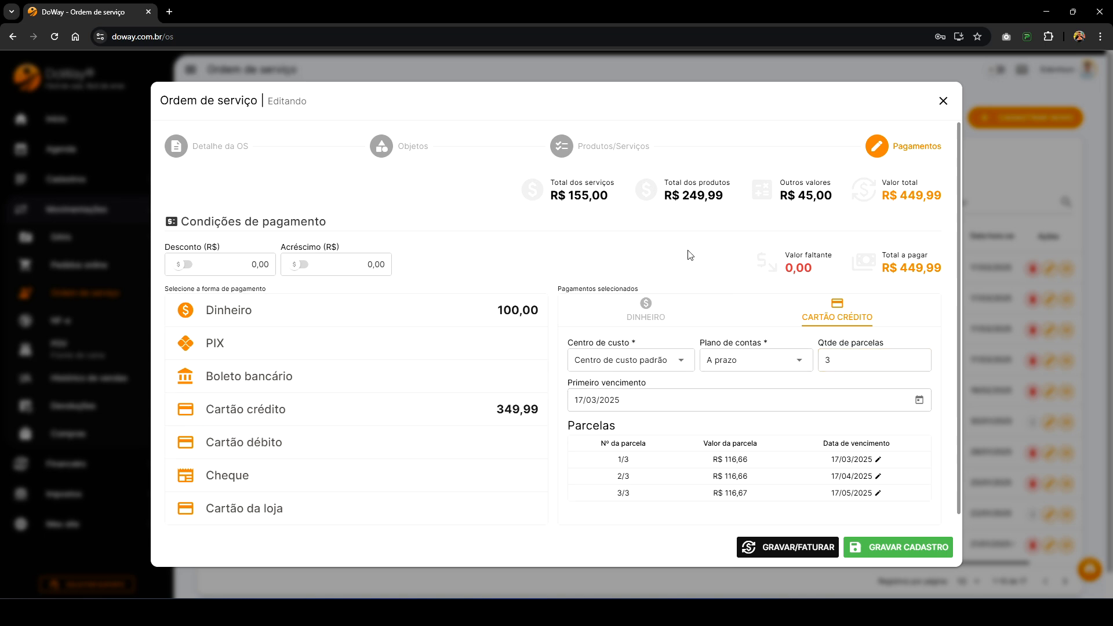
Step: Review the card payment's Qtde de parcelas and Primeiro vencimento, and compare Centro de custo and Plano de contas for both payments
left_click(501, 308)
left_click(566, 266)
left_click_drag(885, 343, 818, 346)
left_click_drag(654, 385, 566, 384)
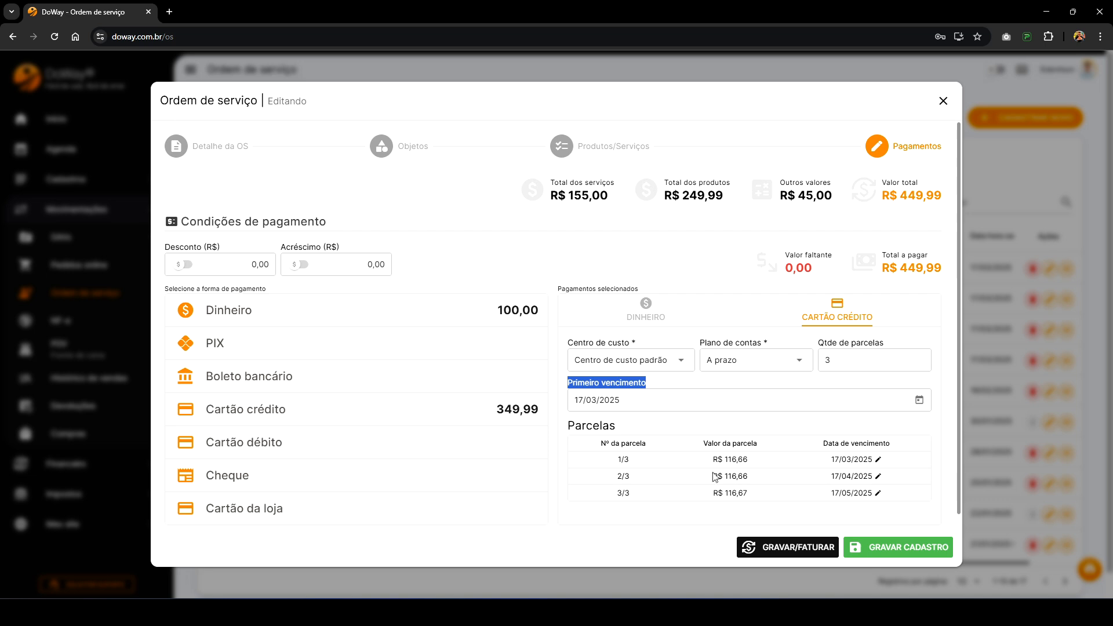
left_click(705, 526)
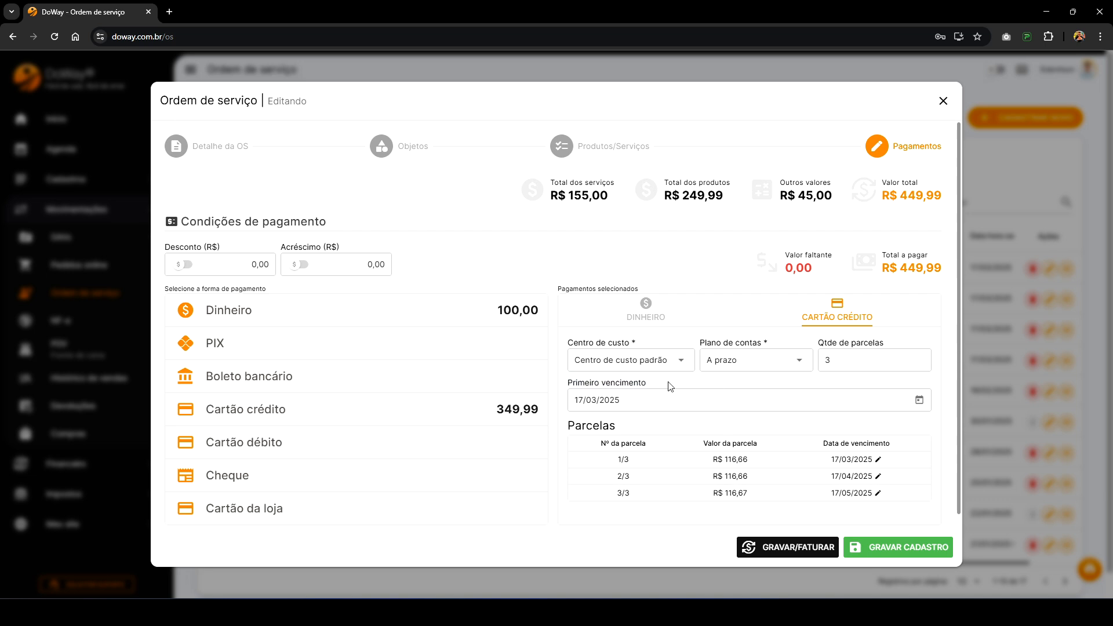
left_click_drag(567, 343, 648, 347)
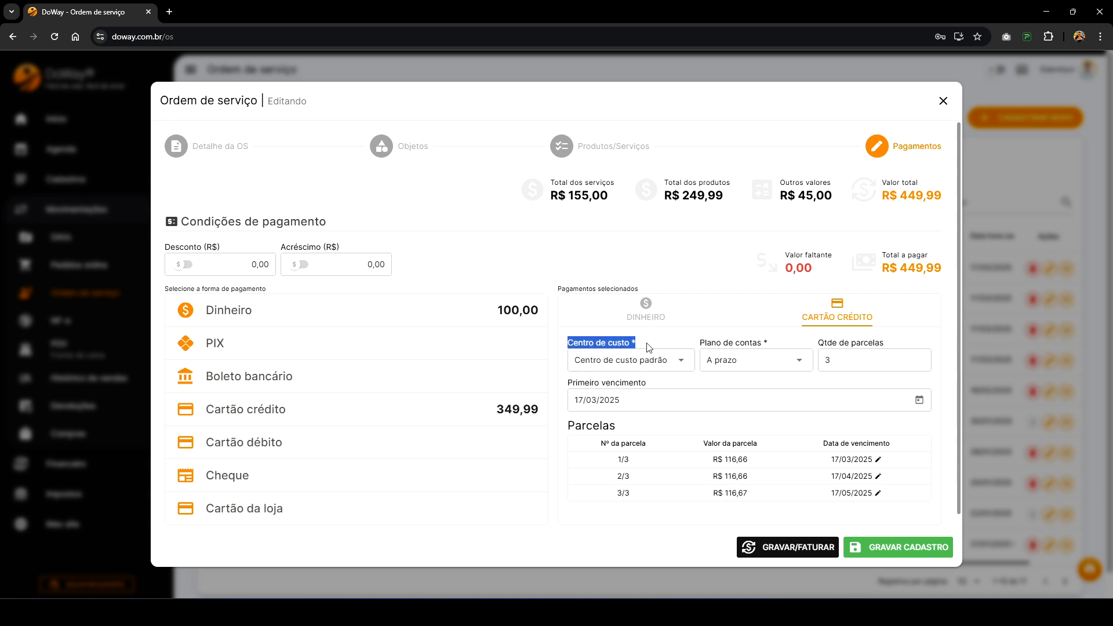
left_click(704, 348)
left_click_drag(569, 345, 771, 348)
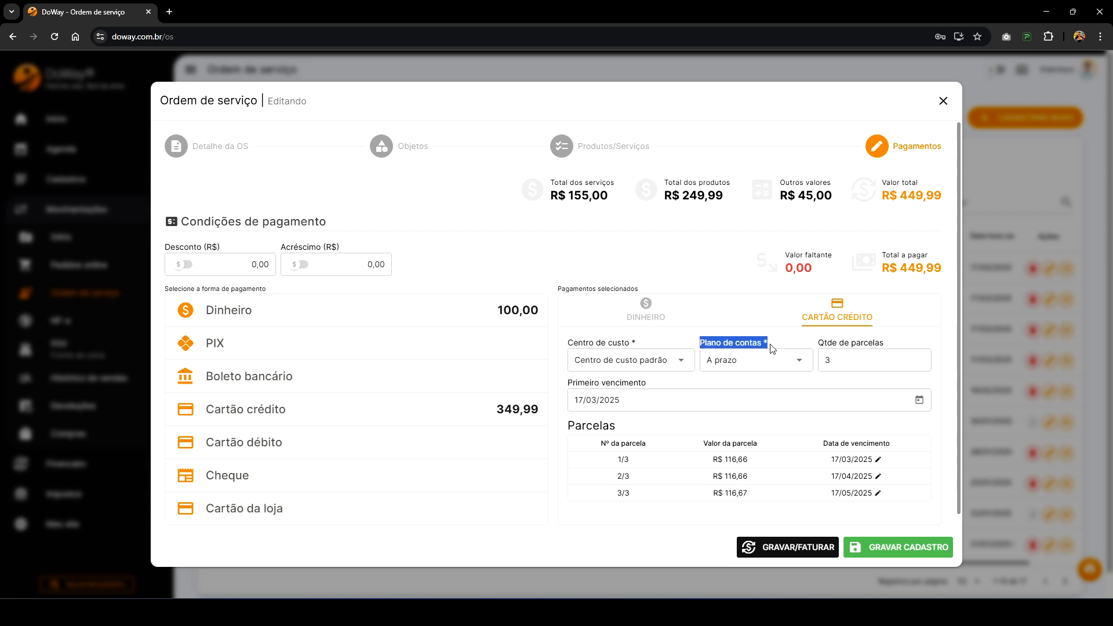
left_click(665, 315)
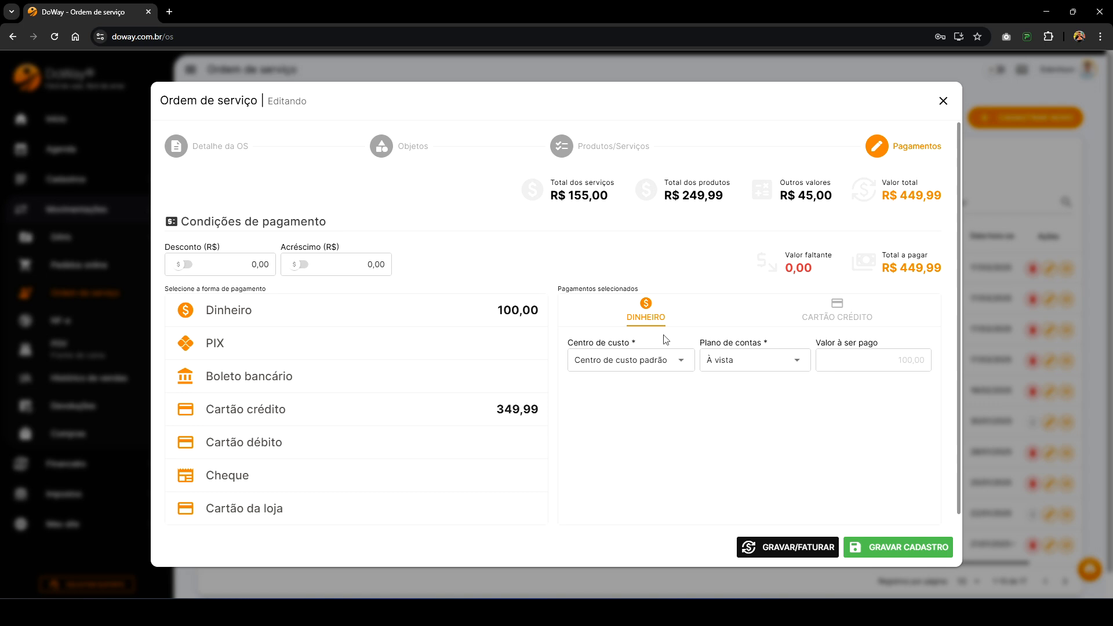
left_click(851, 316)
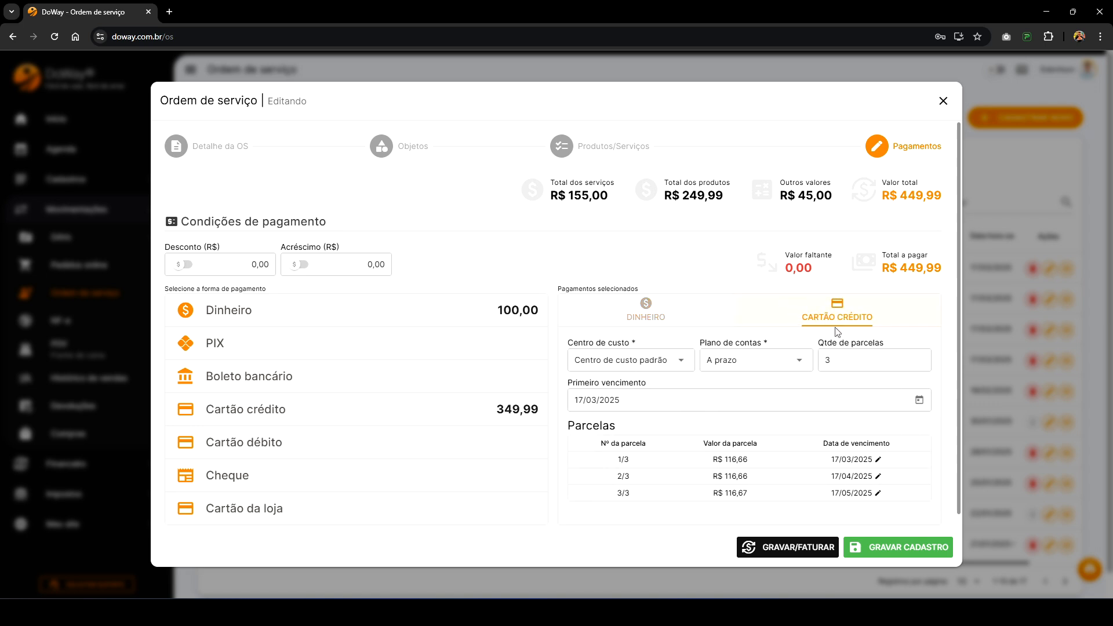
left_click_drag(775, 346, 571, 345)
left_click(586, 346)
Step: Save and invoice the service order, confirm the billing, and close its print preview without saving a PDF
left_click(784, 555)
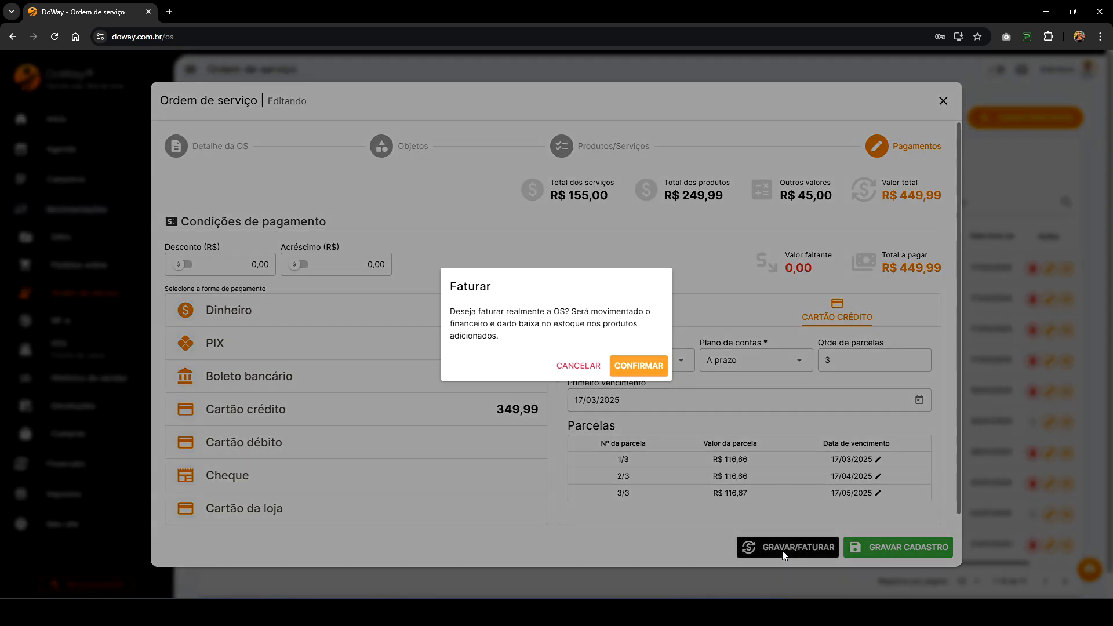
left_click(629, 367)
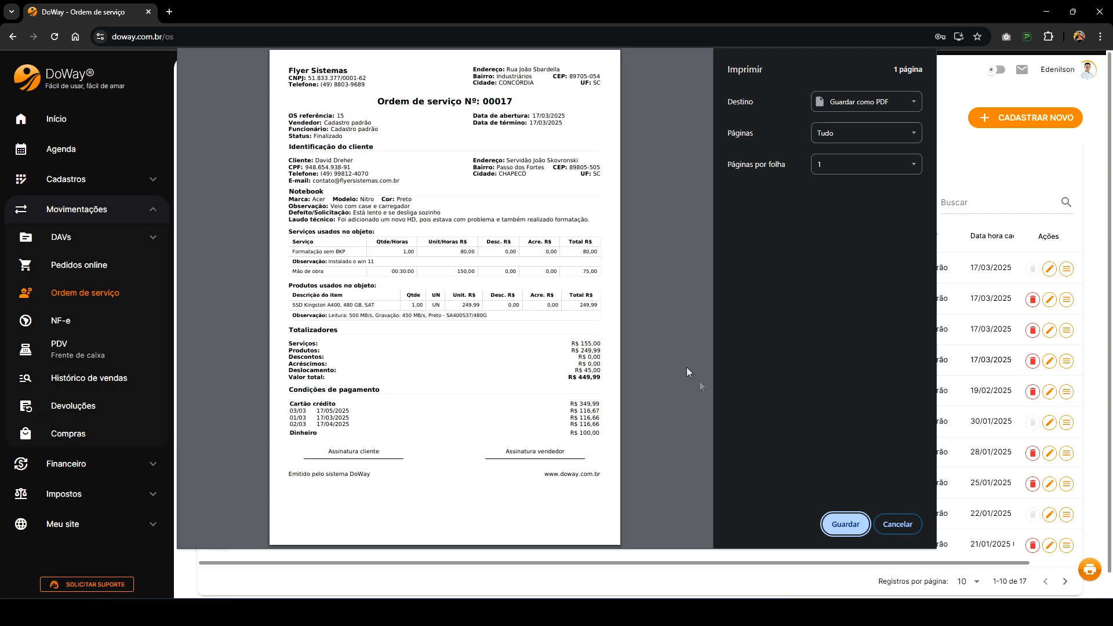
left_click(898, 524)
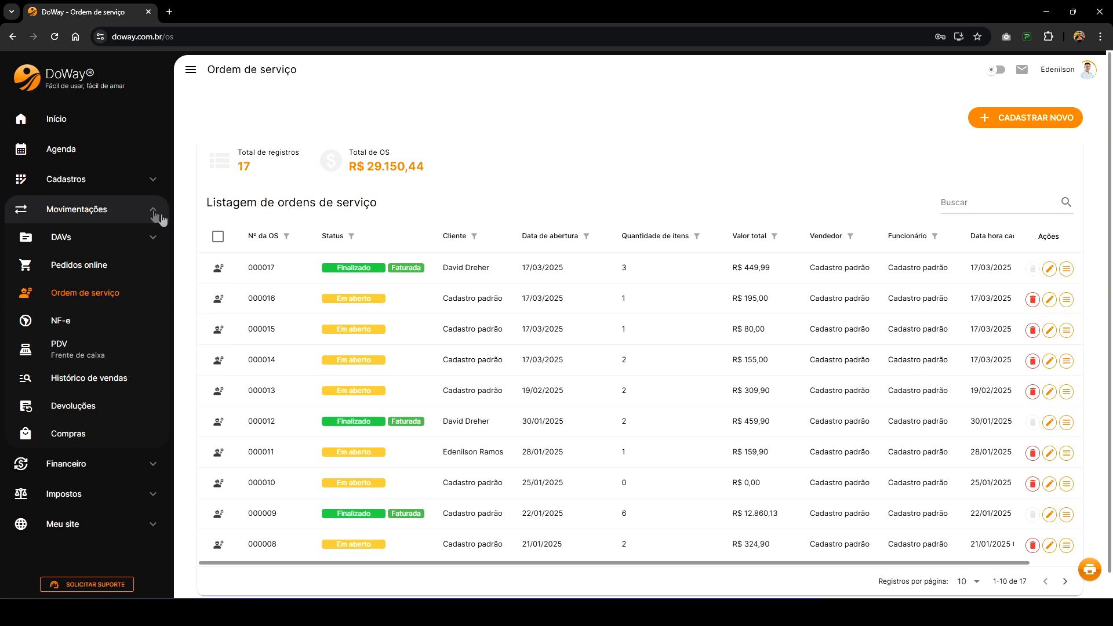
Step: Open a blank form for a new Natureza da operação in the financial registrations
left_click(114, 211)
left_click(106, 181)
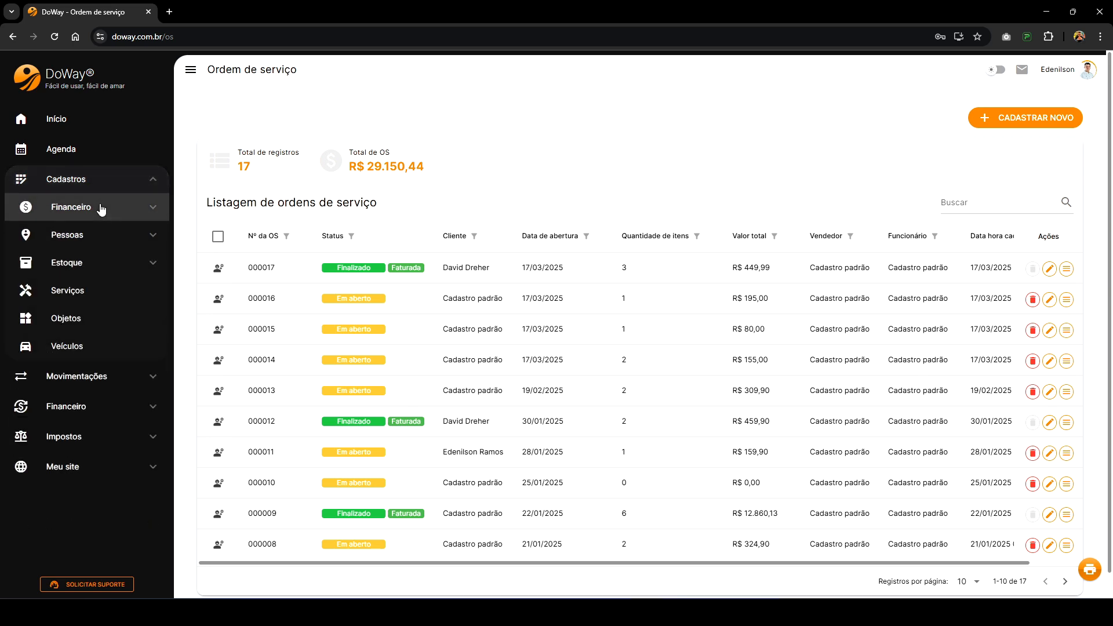
left_click(104, 207)
left_click(93, 376)
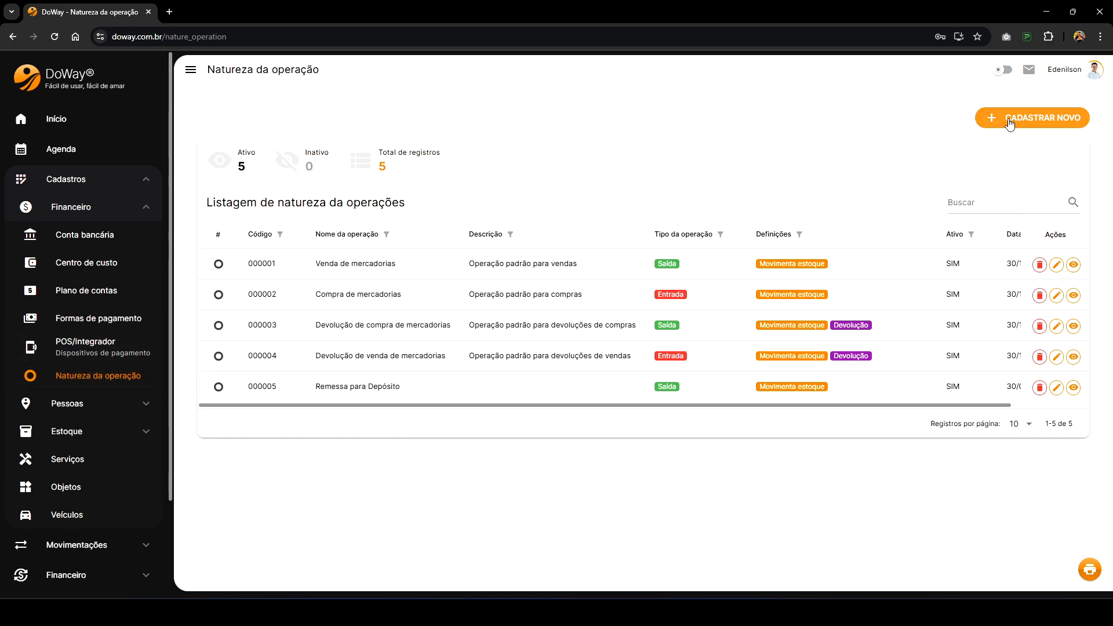
left_click(981, 116)
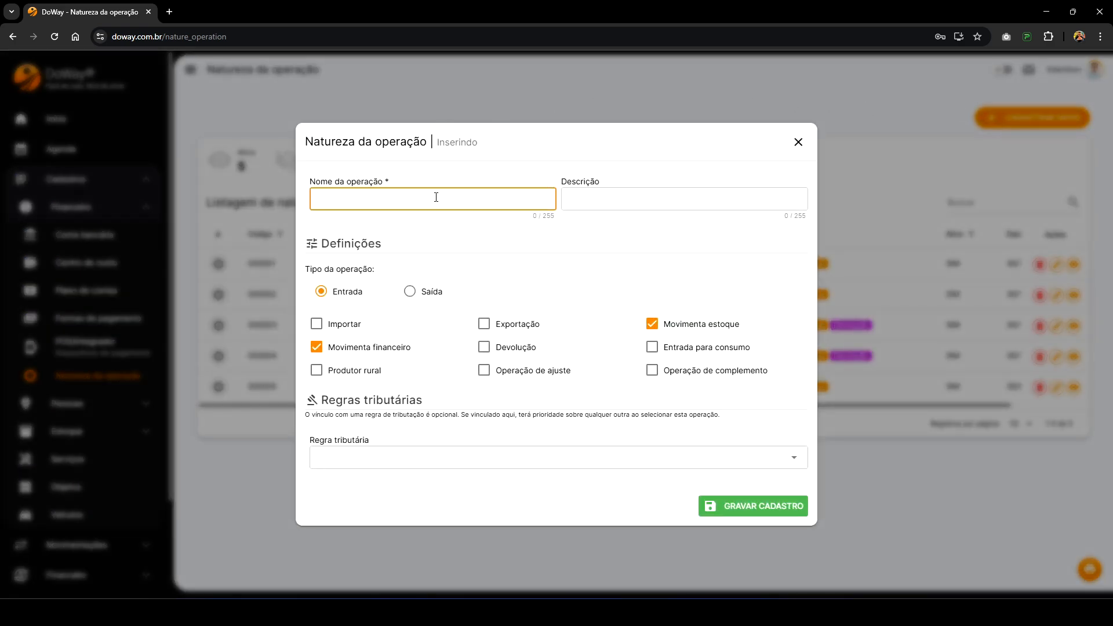
Step: Name the new operation "Faturar produtos s/ movimentar estoque e financeiro"
type("Faturar produtos sem movimen")
key("BackSpace")
key("BackSpace")
key("BackSpace")
key("BackSpace")
key("BackSpace")
key("BackSpace")
key("BackSpace")
key("BackSpace")
key("BackSpace")
type("/ movimentar estoque e financeiro")
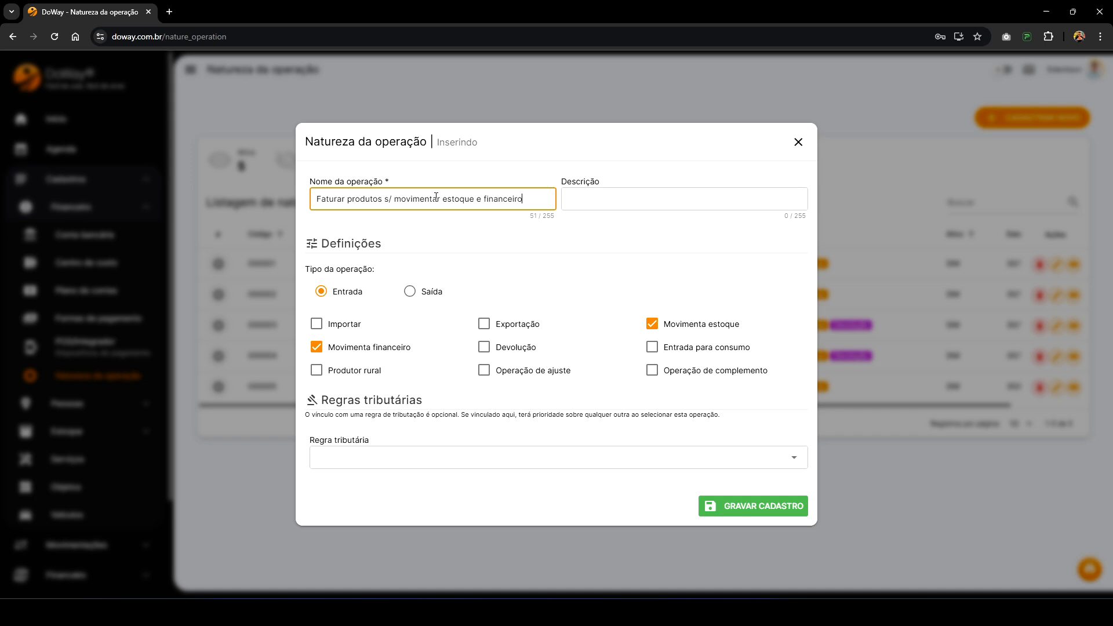
left_click(445, 218)
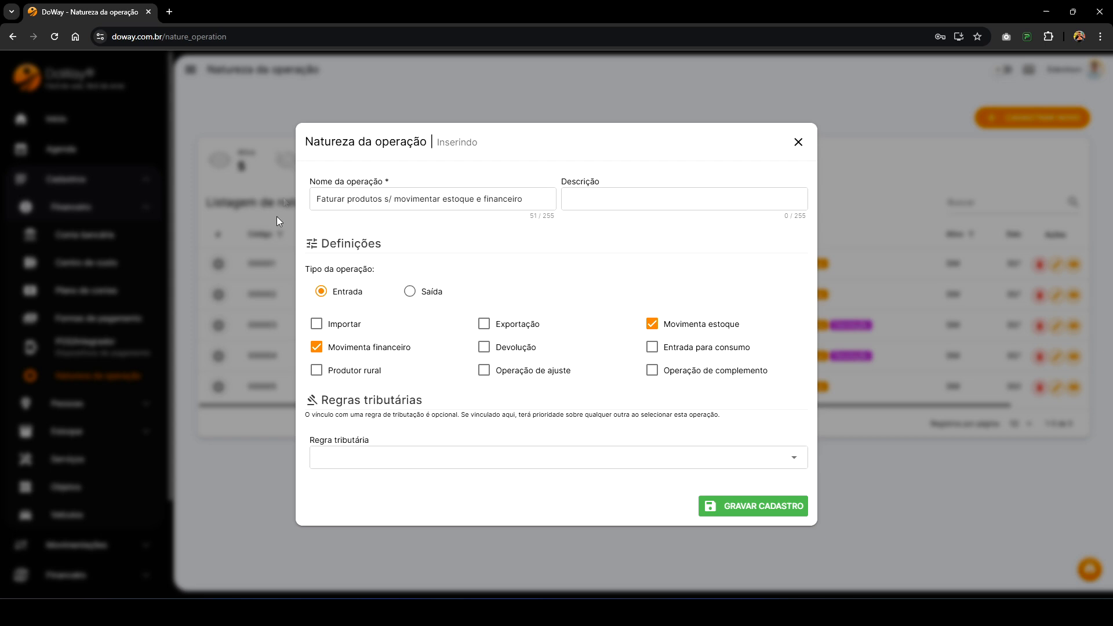
Step: Set the operation type to Saída, turn off Movimenta estoque and Movimenta financeiro, and save the record
left_click(410, 291)
left_click(680, 325)
left_click(368, 352)
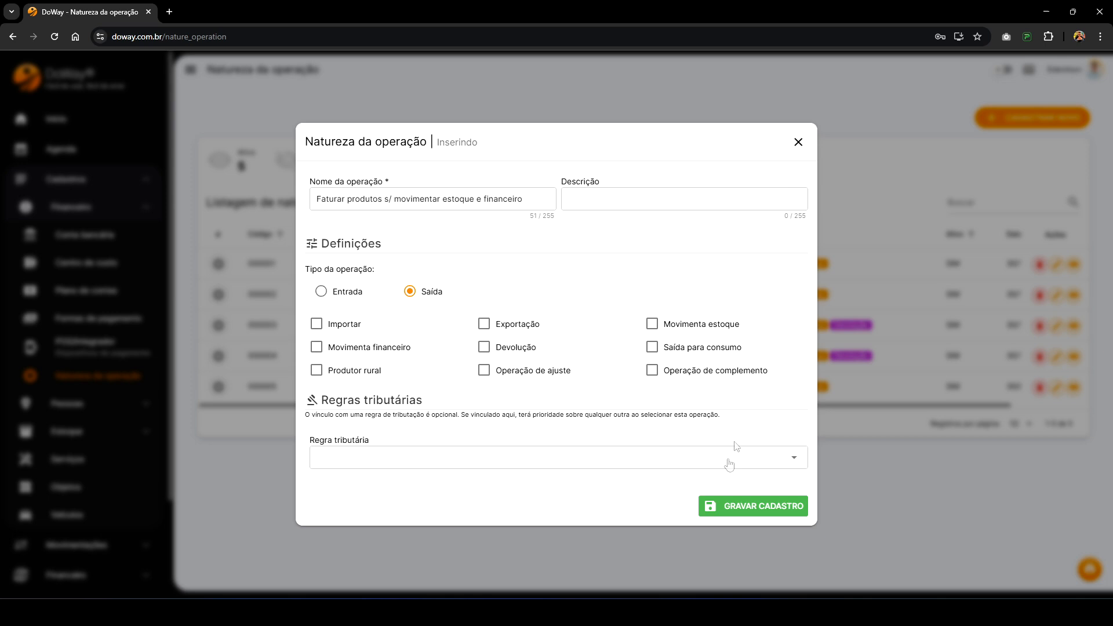
left_click(716, 502)
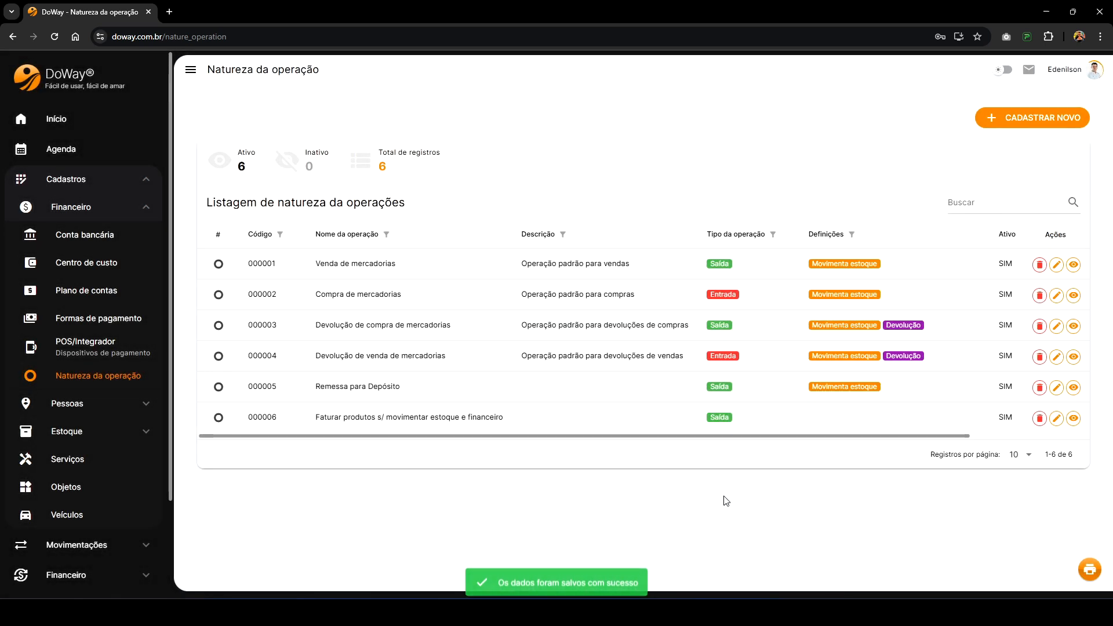
Step: Try "Faturar produtos s/ movimentar estoque e financeiro" as the Natureza da operação of a new NF-e, and close the form unsaved
left_click(117, 211)
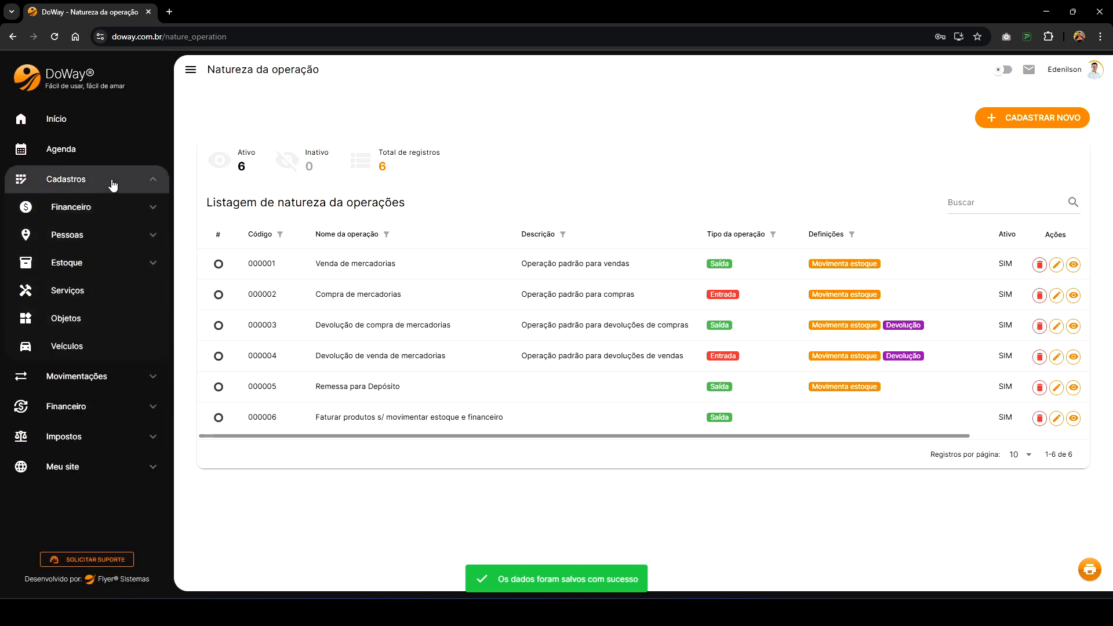
left_click(81, 376)
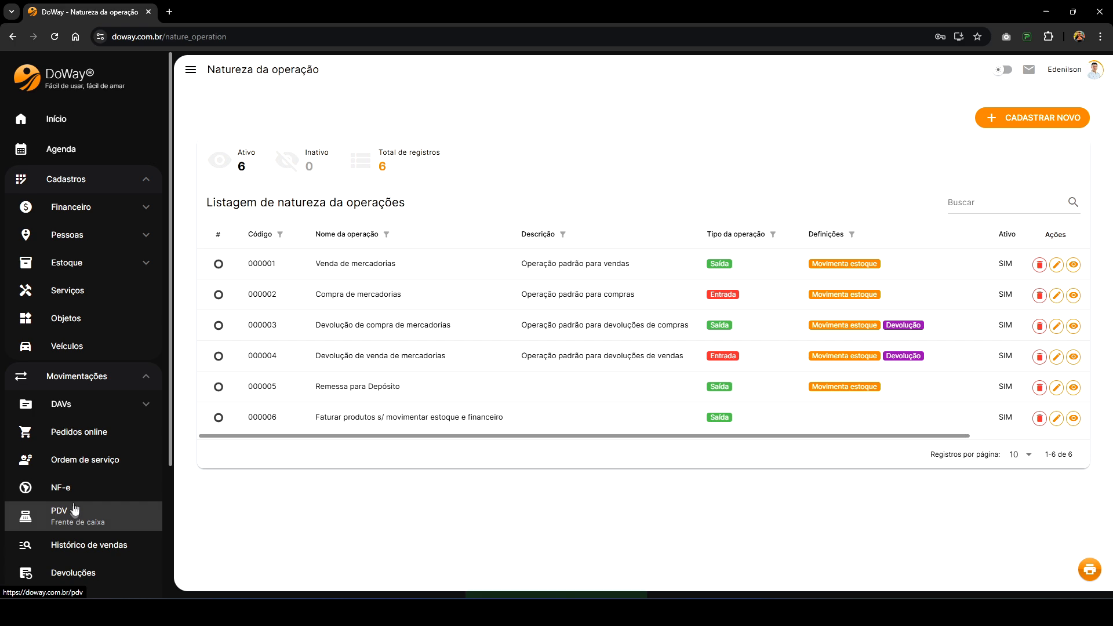
left_click(74, 493)
left_click(995, 119)
left_click(224, 220)
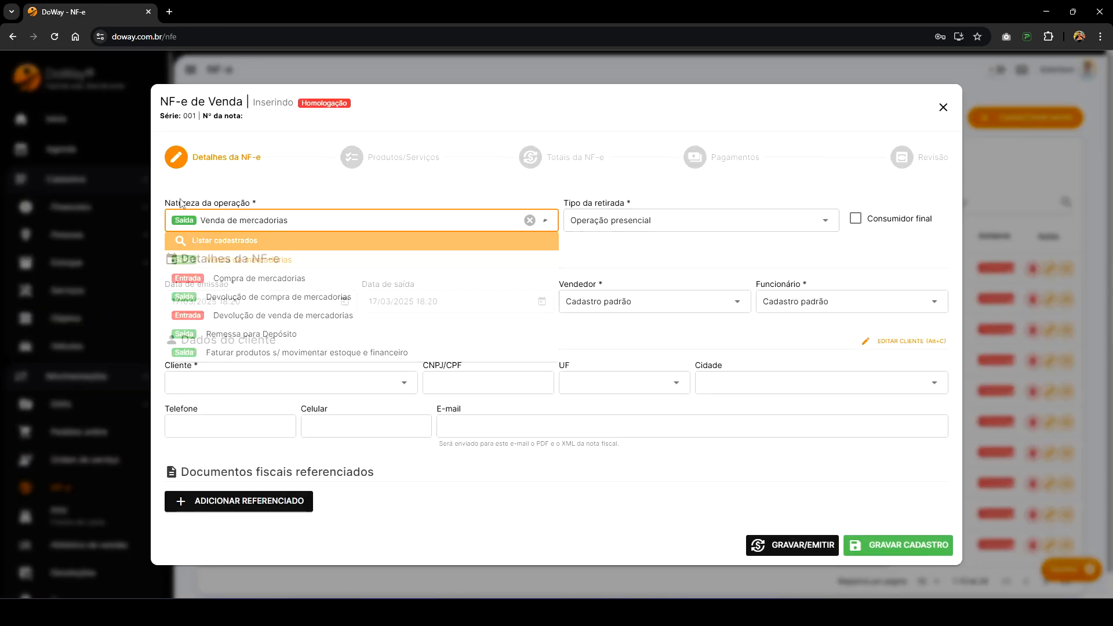
left_click(295, 352)
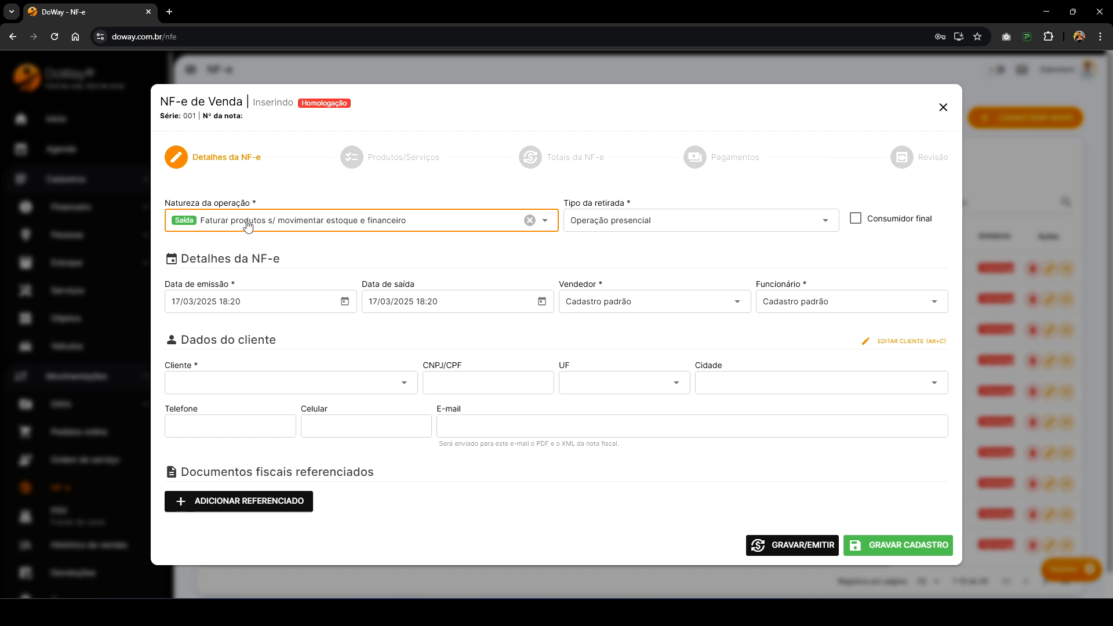
left_click(943, 107)
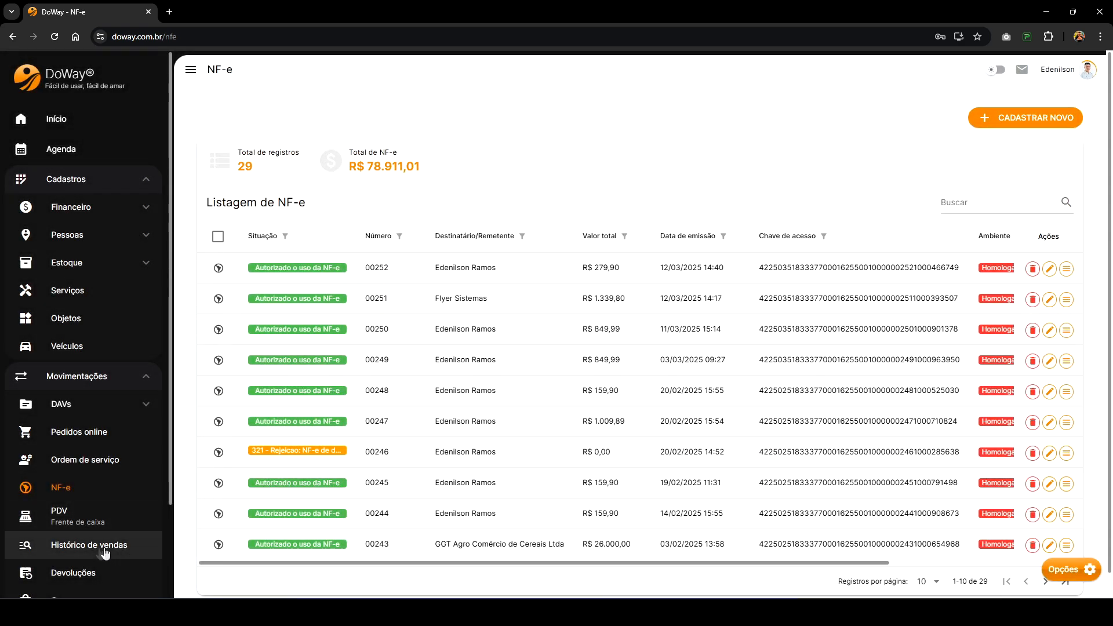
Step: Look through the default Natureza da operação choices in the PDV's NFC-e settings and close them without saving
left_click(82, 522)
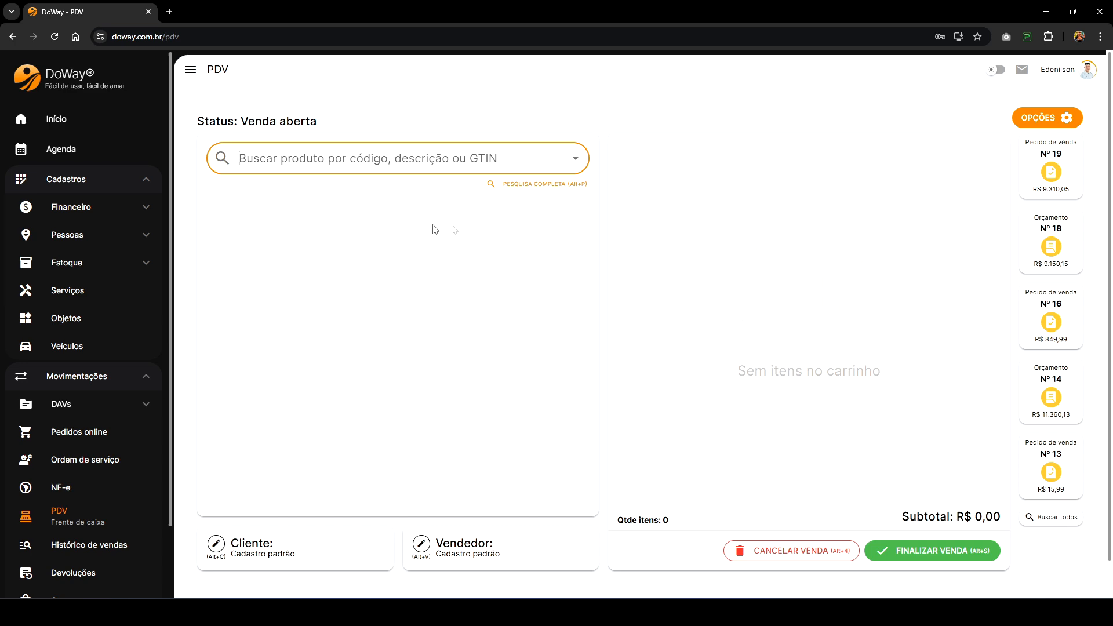
left_click(1053, 116)
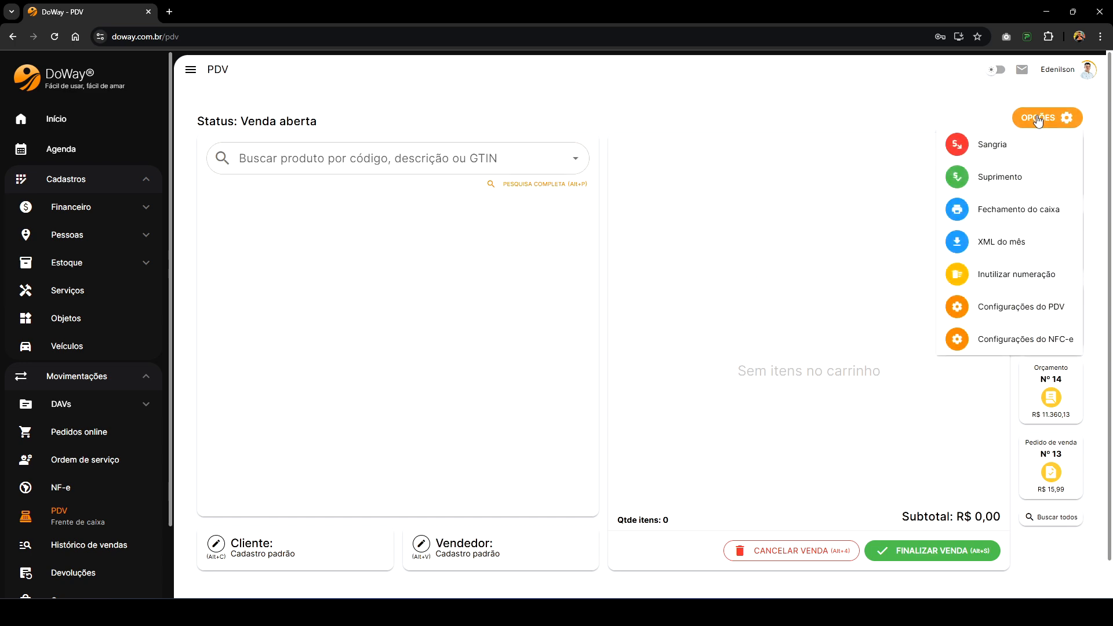
left_click(991, 342)
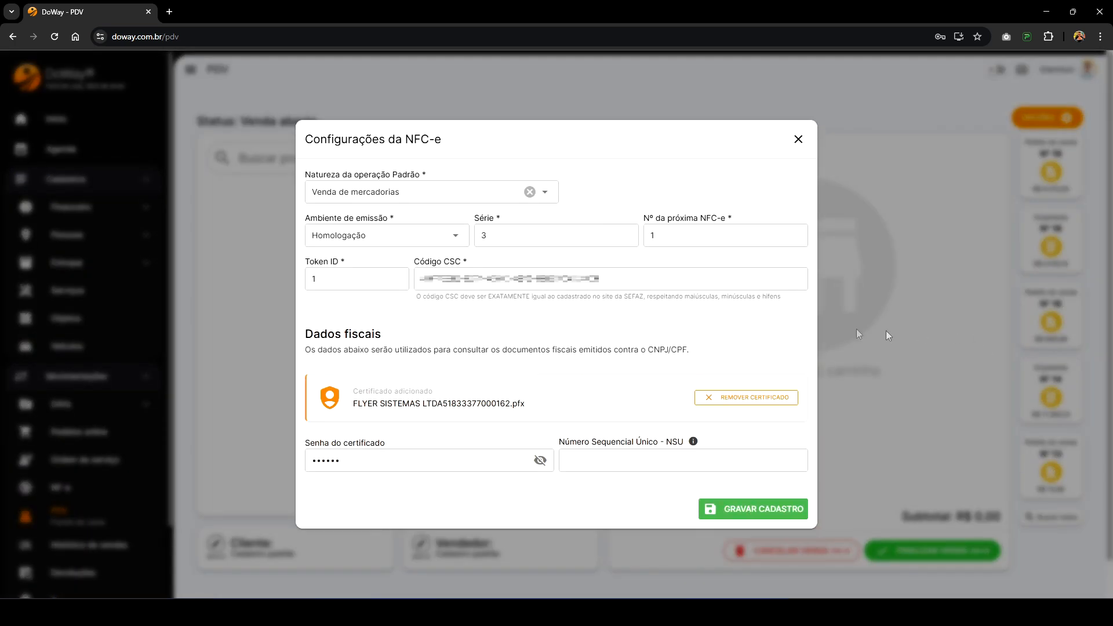
left_click(392, 195)
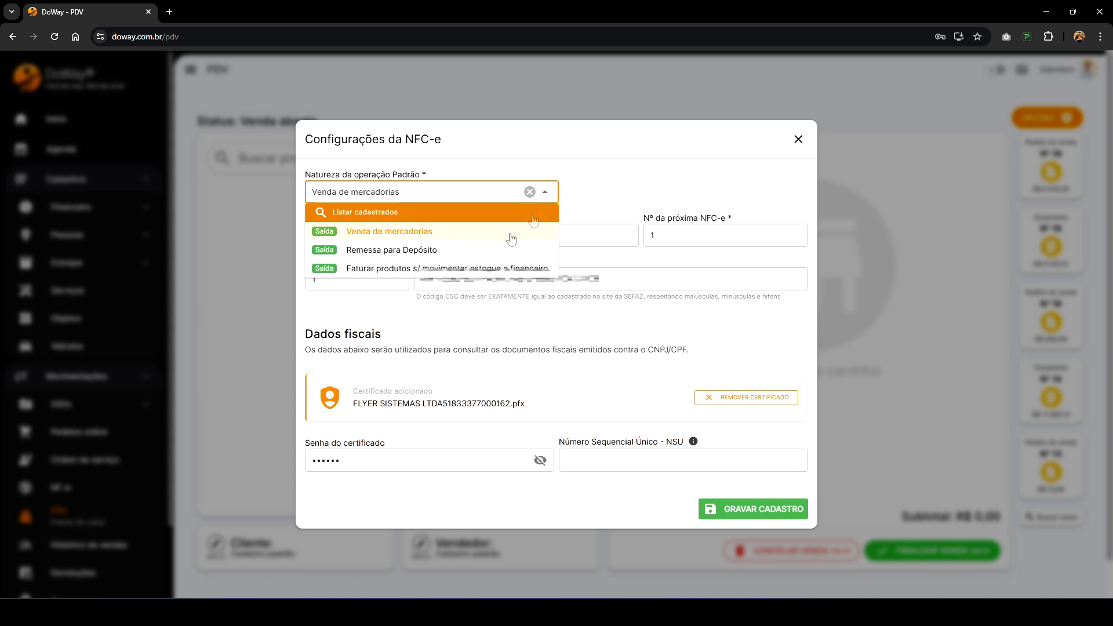
left_click(543, 148)
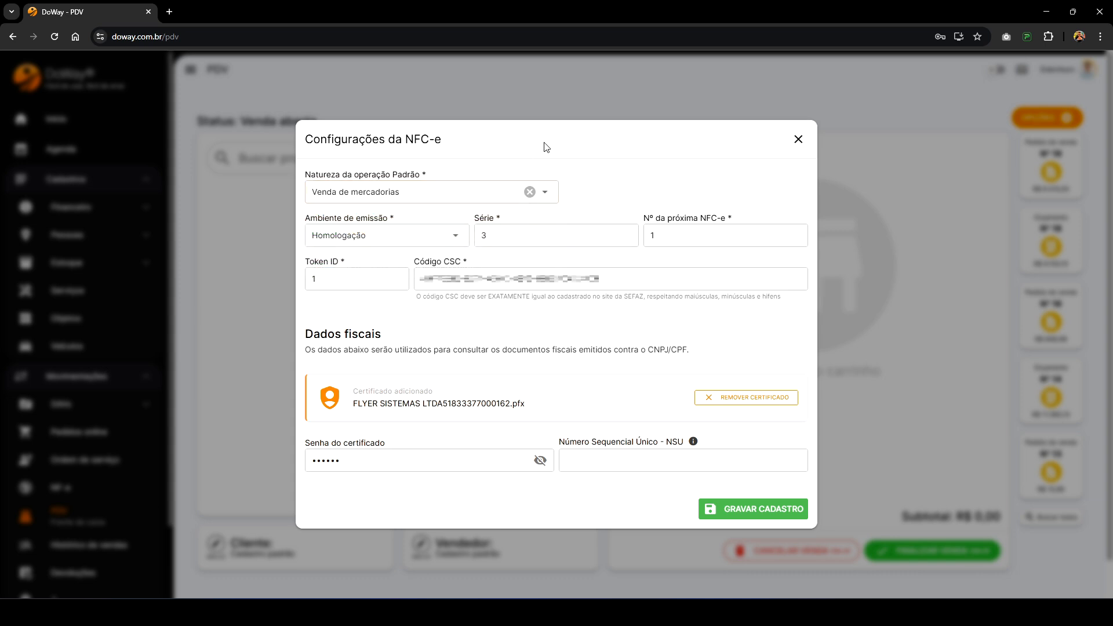
left_click(798, 140)
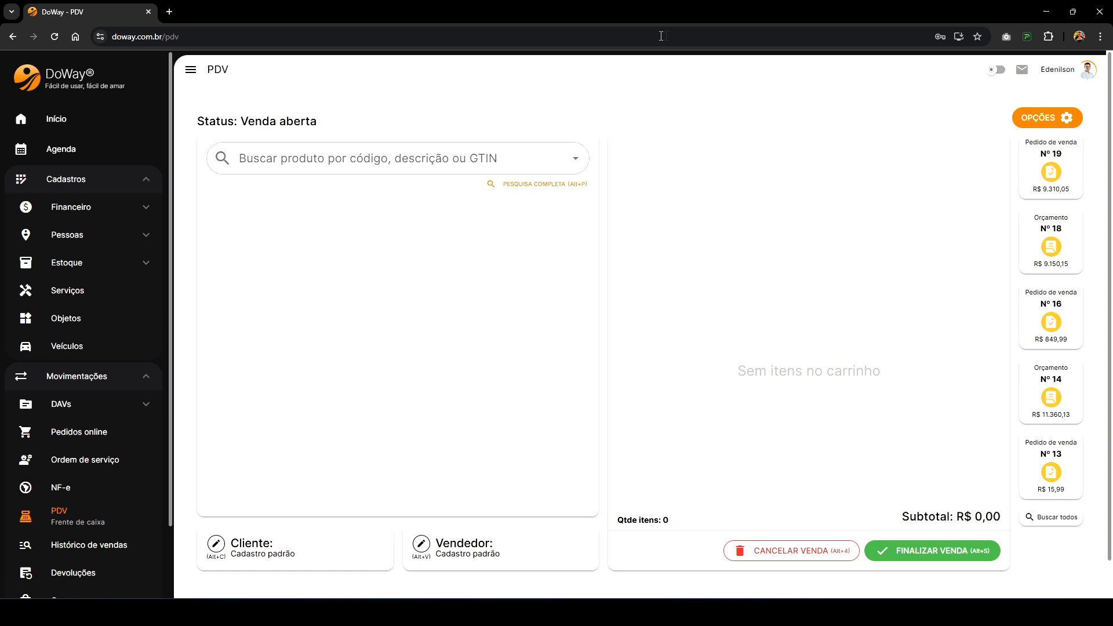
Step: Preview the A4 printout of the newest invoiced service order in Ordem de serviço, and cancel printing
left_click(84, 464)
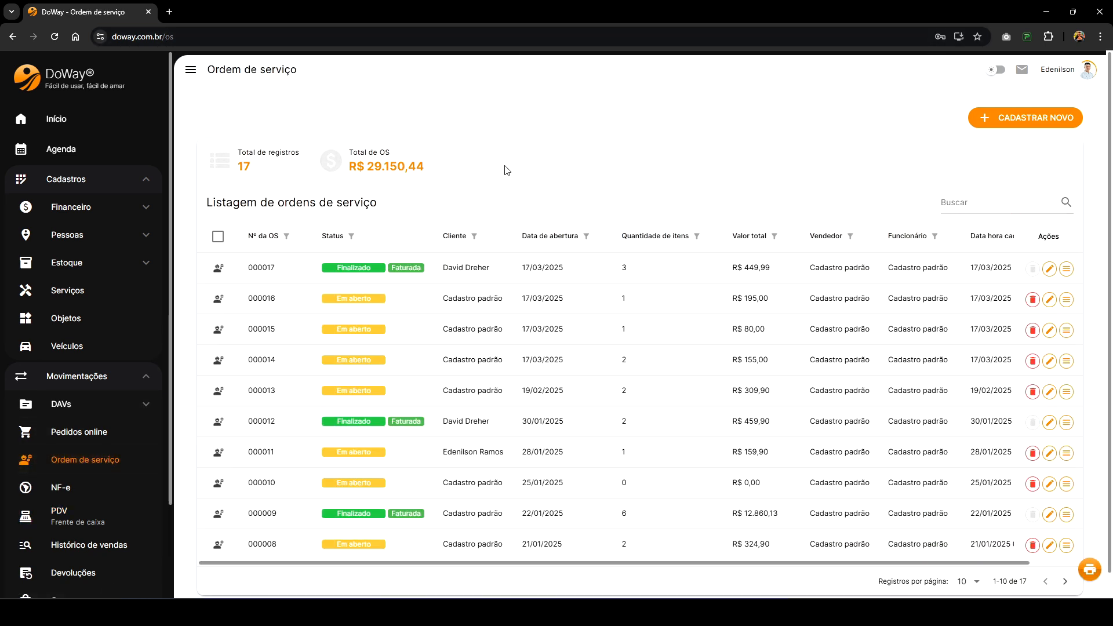
left_click(1067, 271)
left_click(920, 293)
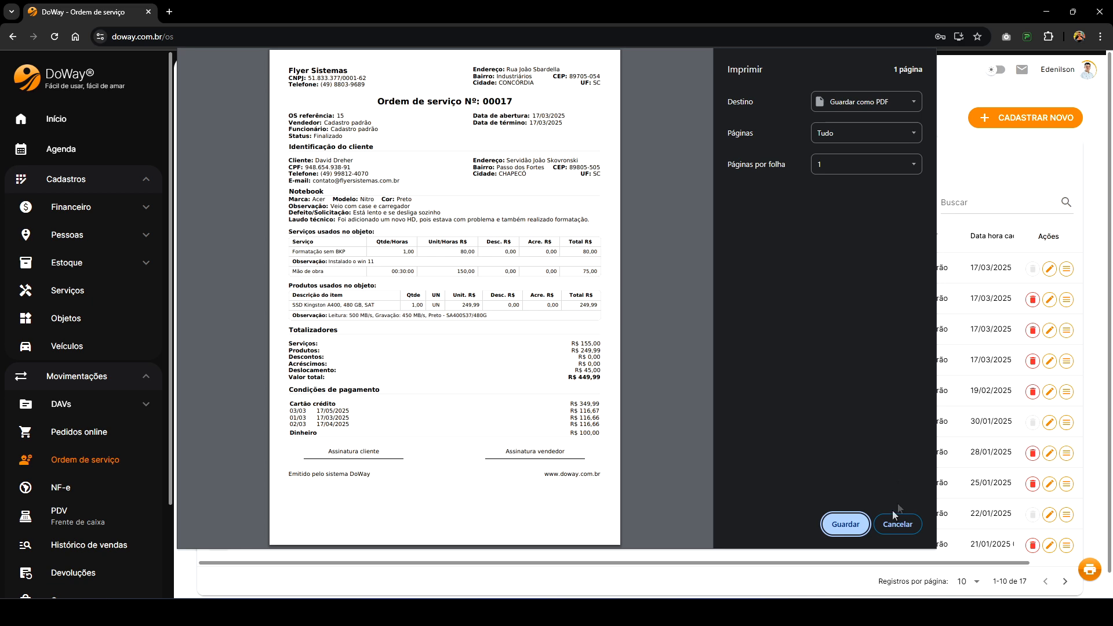
left_click(898, 524)
Step: Start a new service order with "Formatar computador" as the Defeito/Solicitação
left_click(1023, 128)
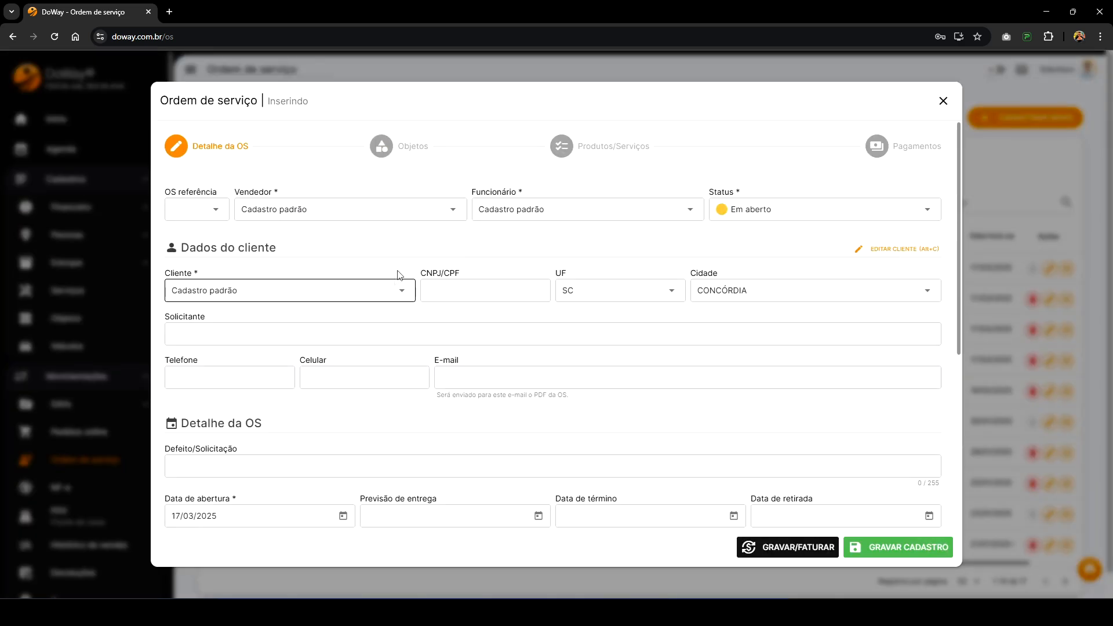
scroll(290, 433, "down", 1)
left_click(312, 414)
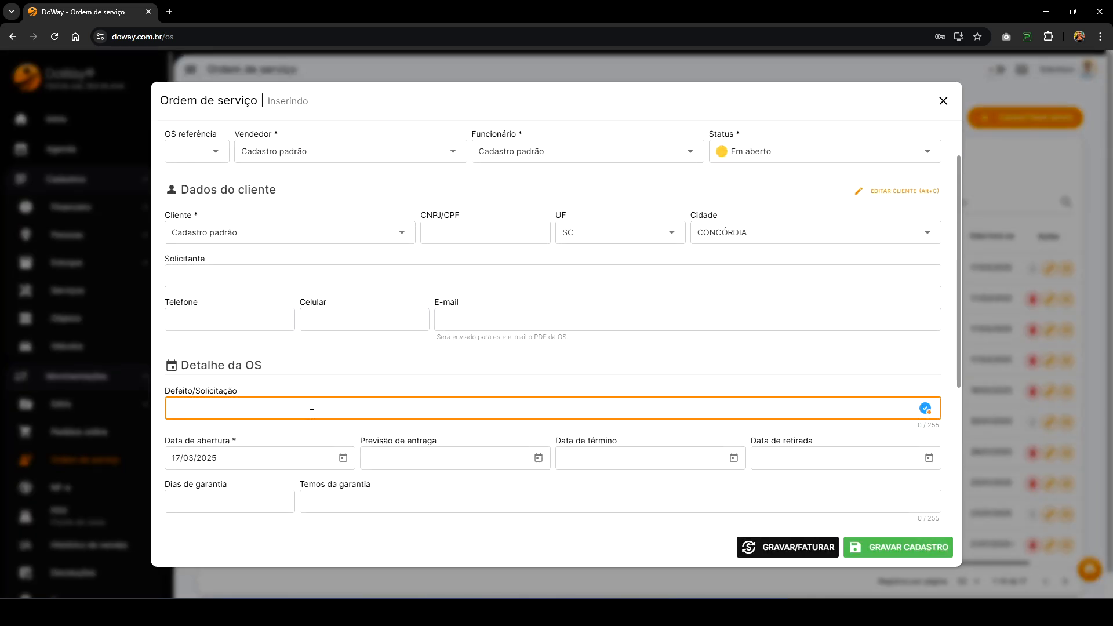
type("Formatar computador")
scroll(273, 342, "up", 1)
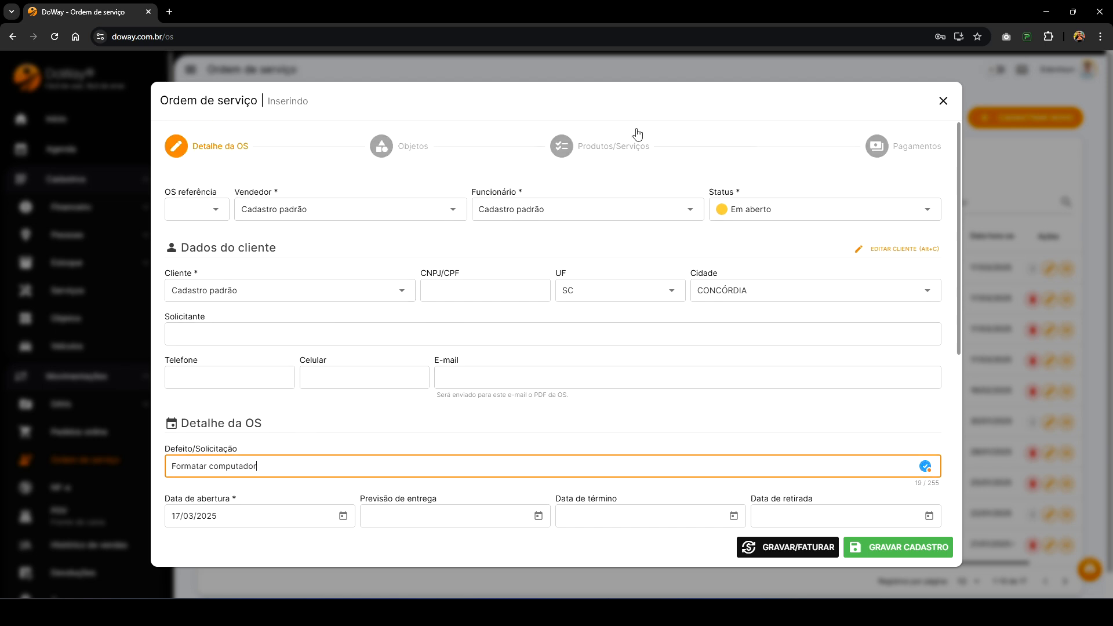
Step: Add the registered service "Formatação sem BKP" to the new service order
left_click(624, 145)
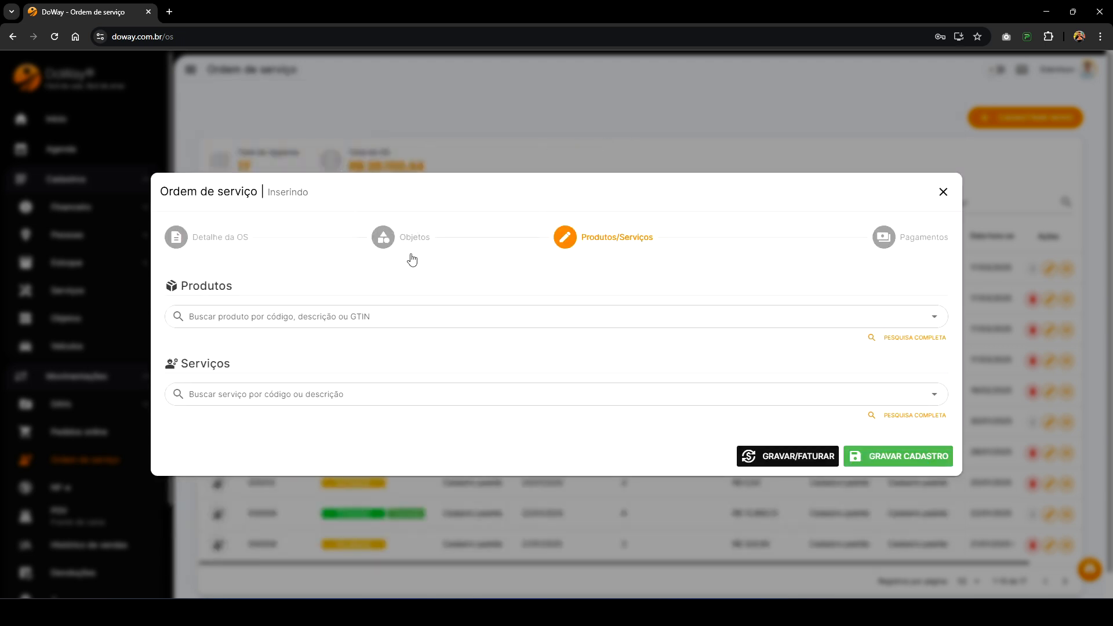
left_click(913, 416)
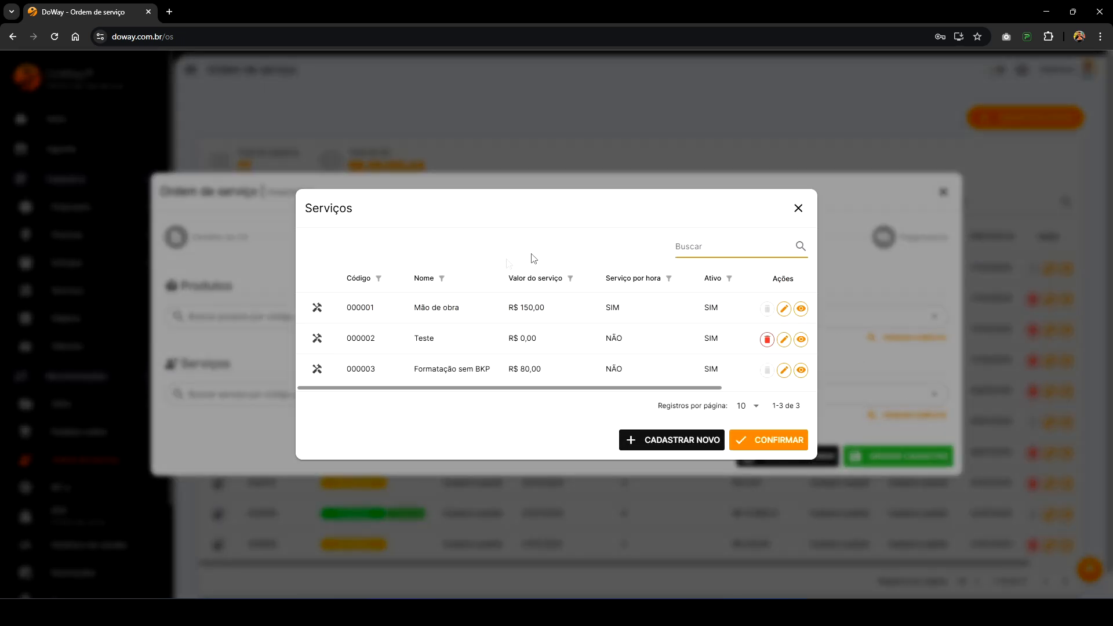
left_click(443, 374)
left_click(660, 494)
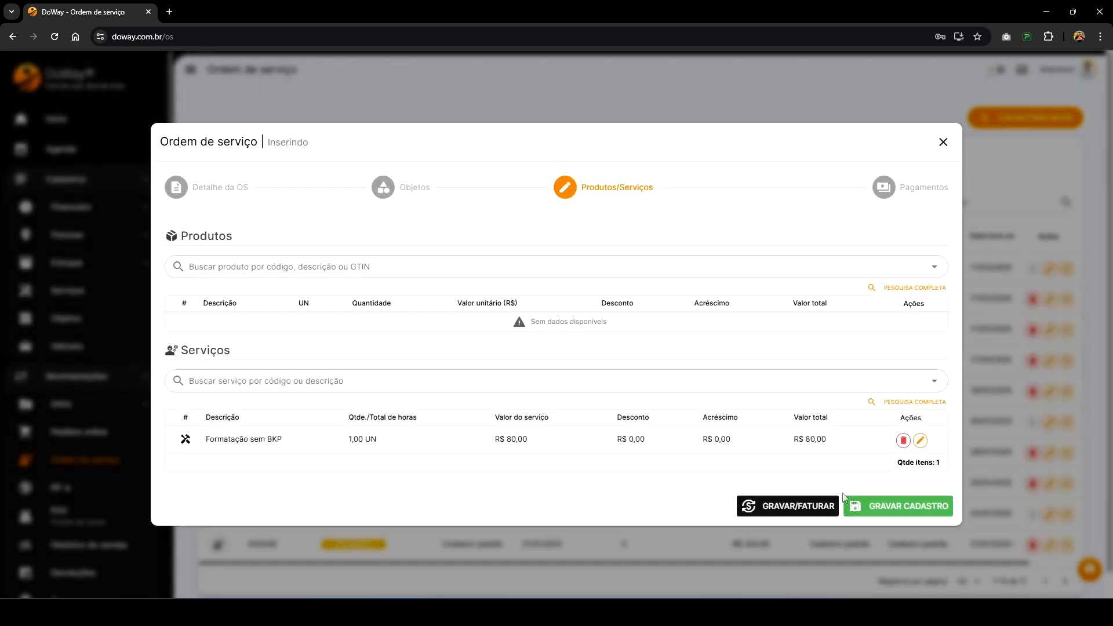
Step: Save the new service order without invoicing it, and dismiss the password-saving offer and the print preview
left_click(895, 513)
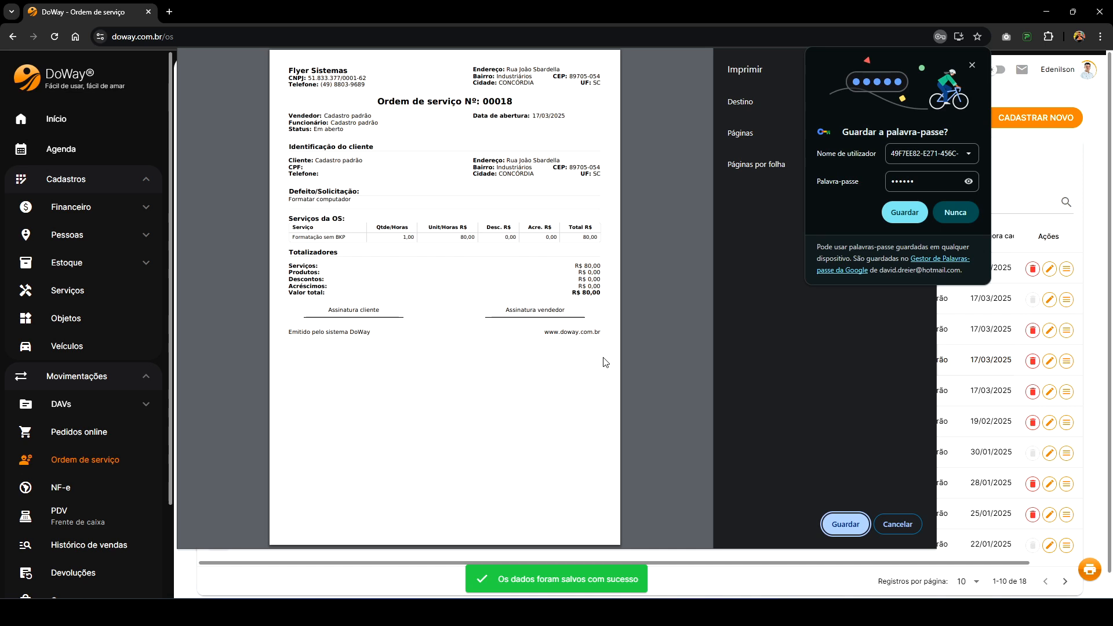
left_click(972, 65)
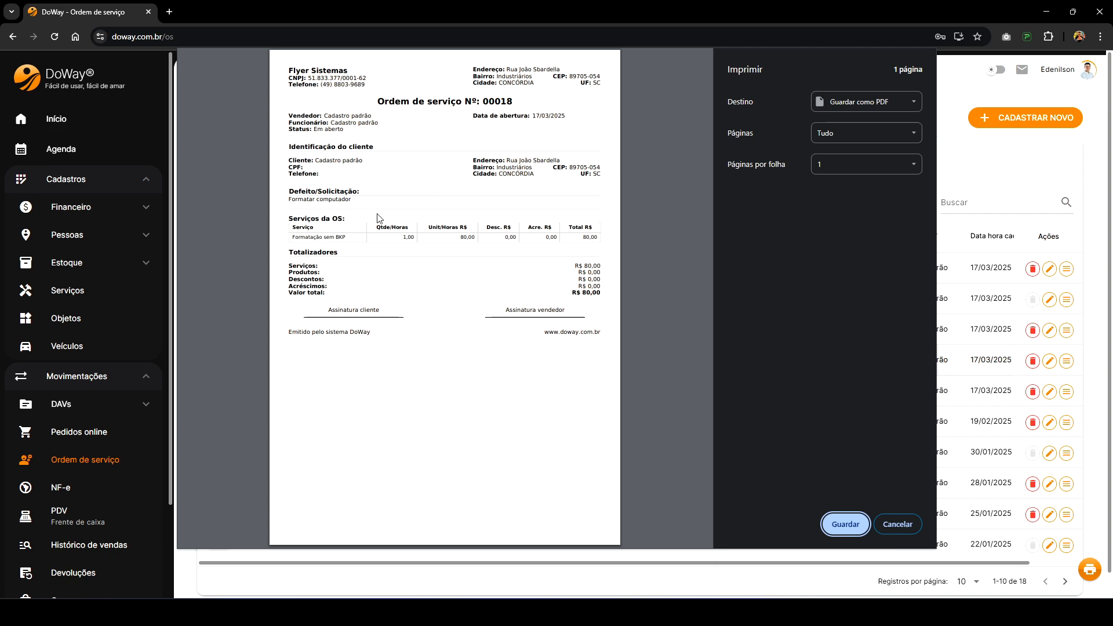
left_click(891, 523)
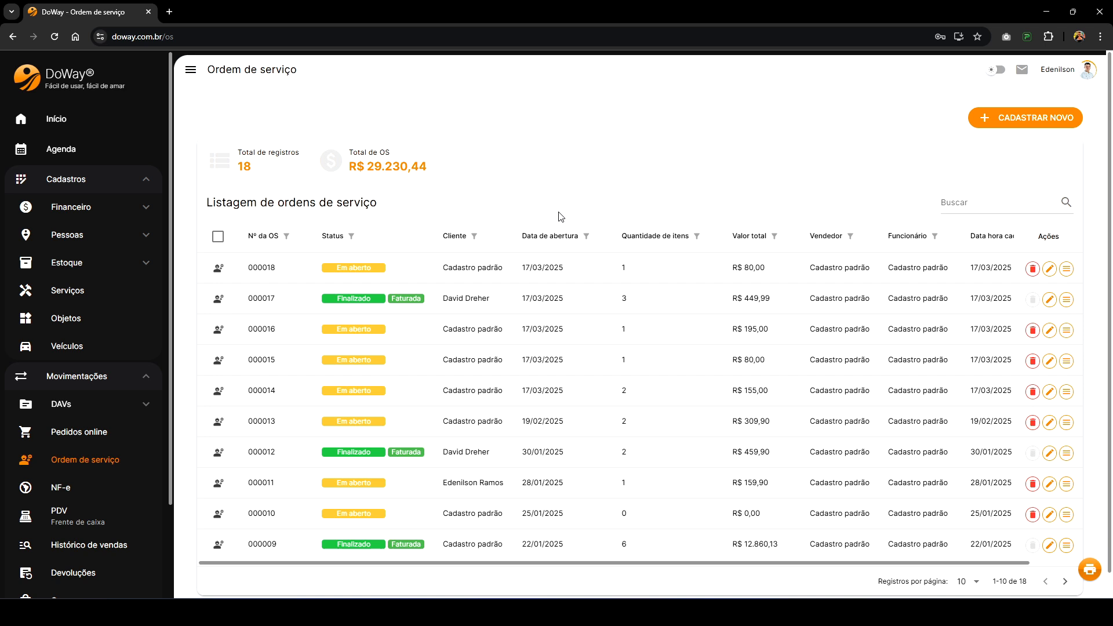
Step: Preview the thermal printout and the delivery receipt of the newest invoiced service order, cancelling both prints
left_click(1066, 300)
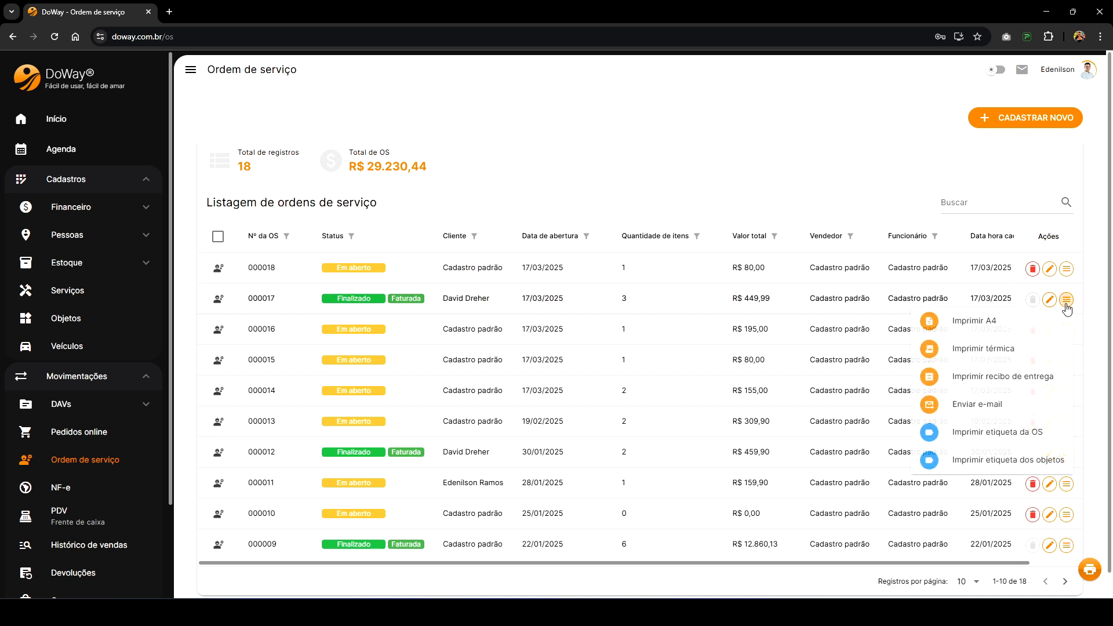
left_click(967, 358)
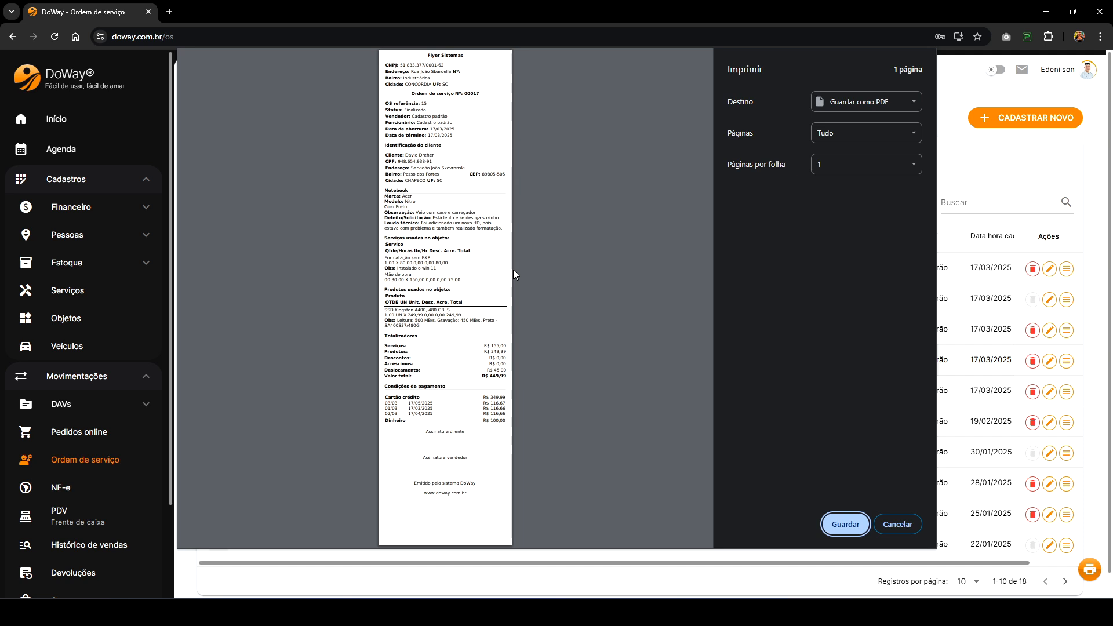
left_click(898, 525)
left_click(1068, 301)
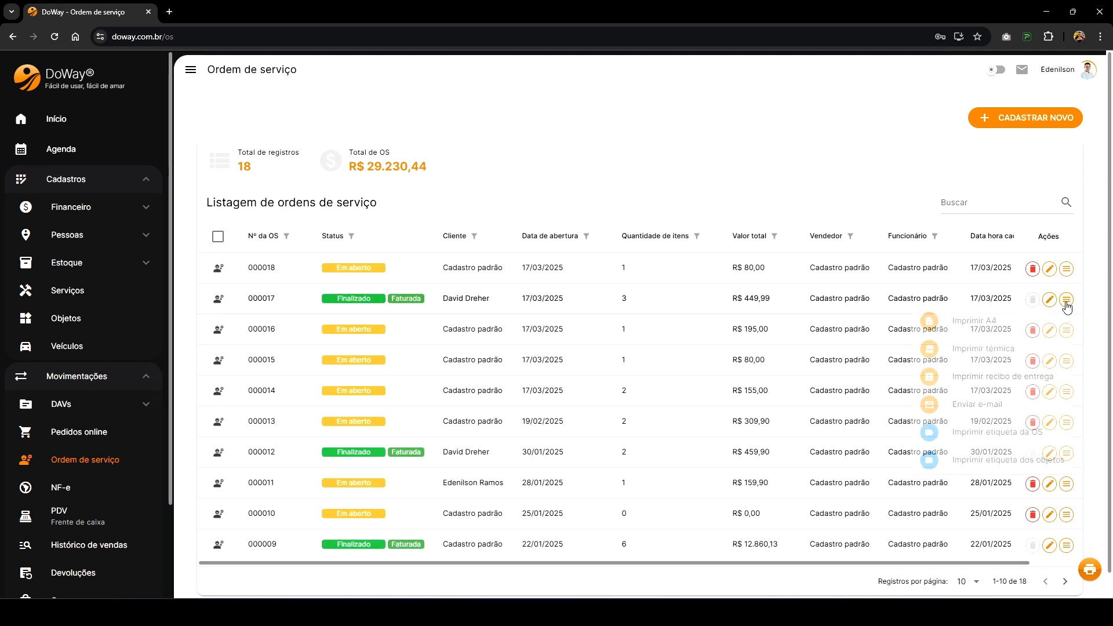
left_click(977, 378)
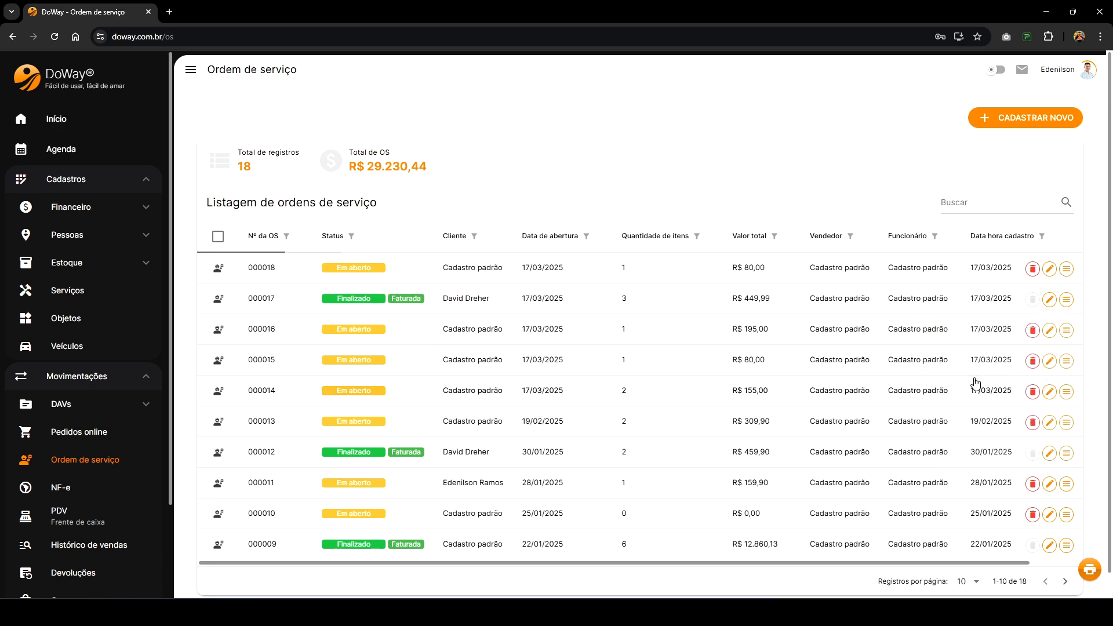
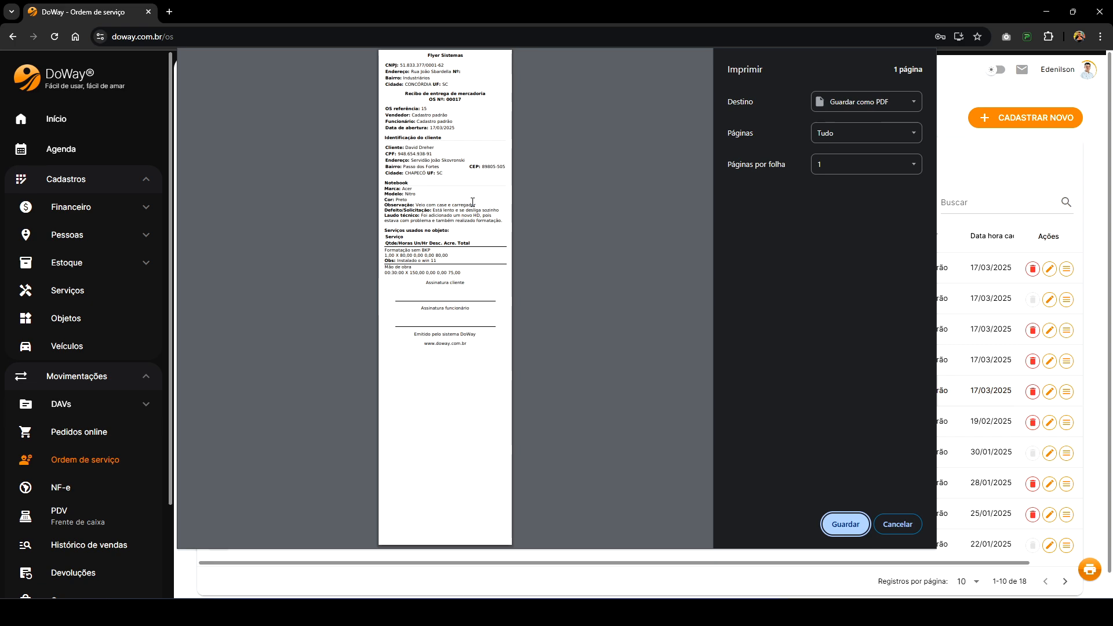
left_click(898, 524)
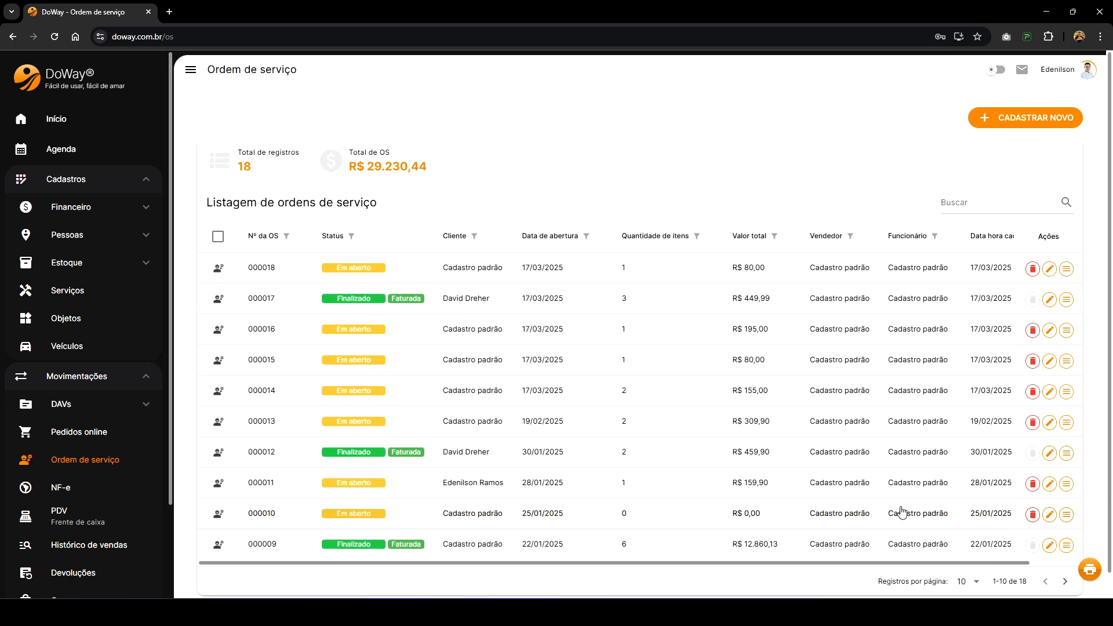
Step: View the e-mail sending form for the newest invoiced service order and close it without sending
left_click(1064, 300)
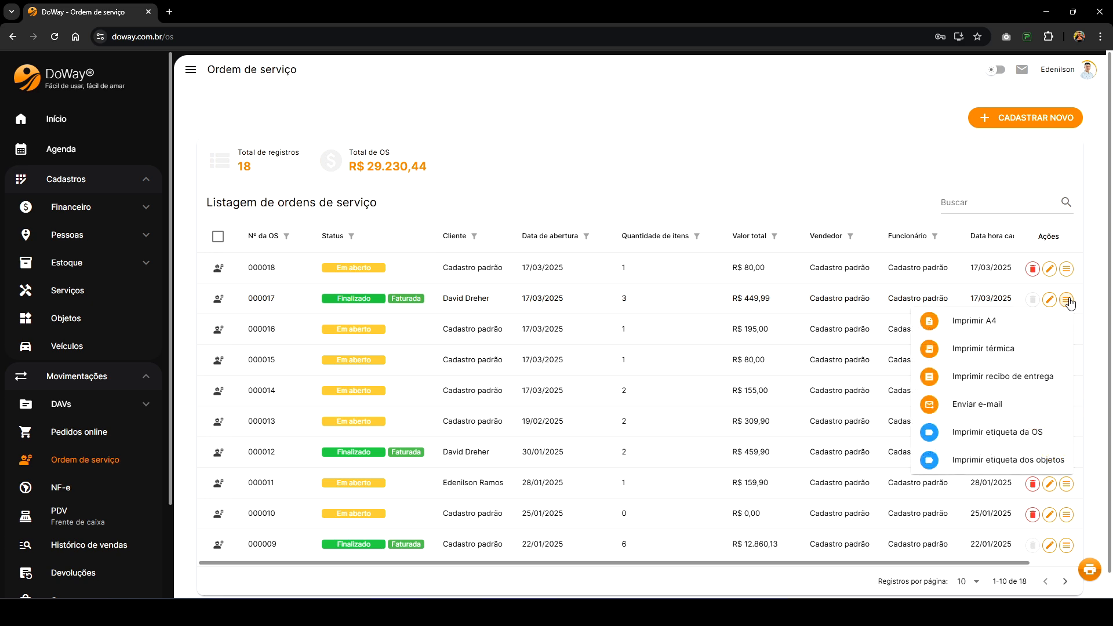
left_click(977, 404)
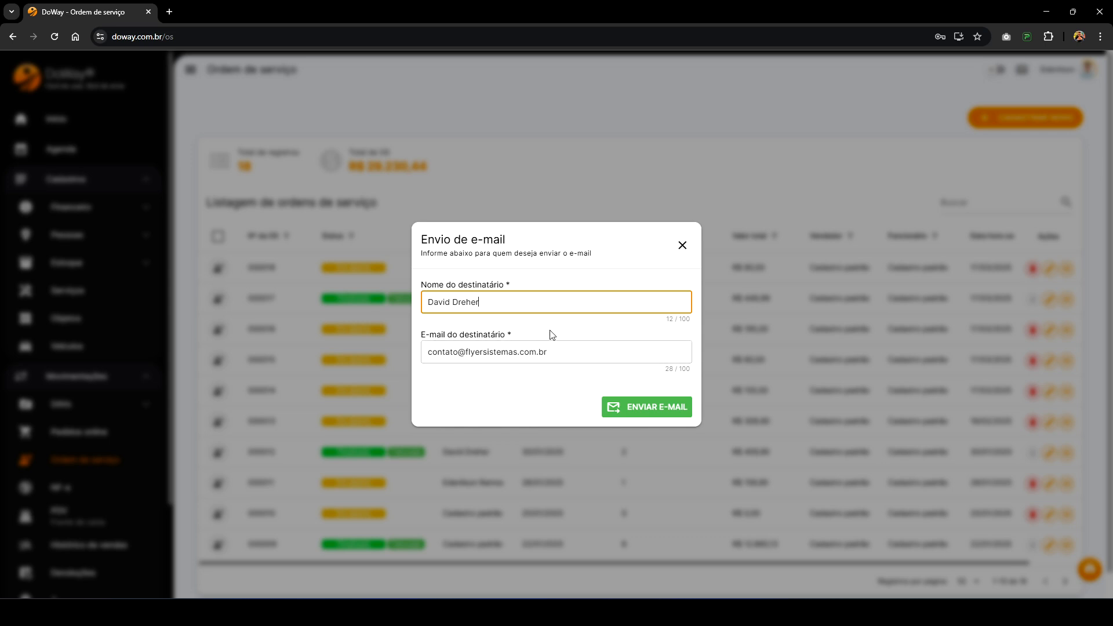
left_click(682, 245)
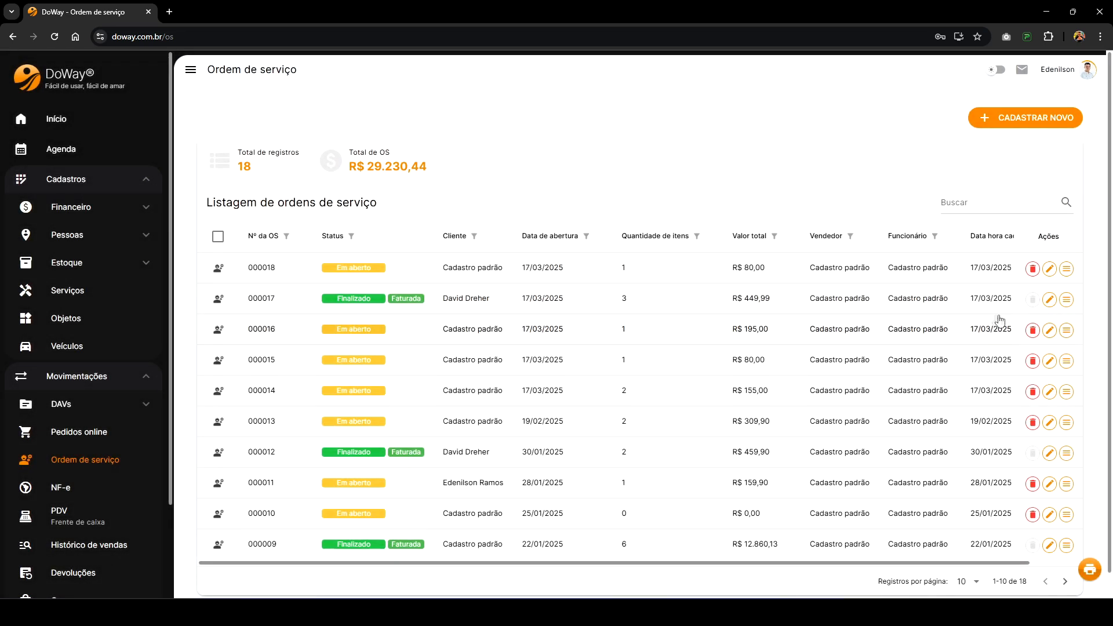
Step: Open the label editor for the newest invoiced service order's OS label and check its ready-made layouts
left_click(1067, 301)
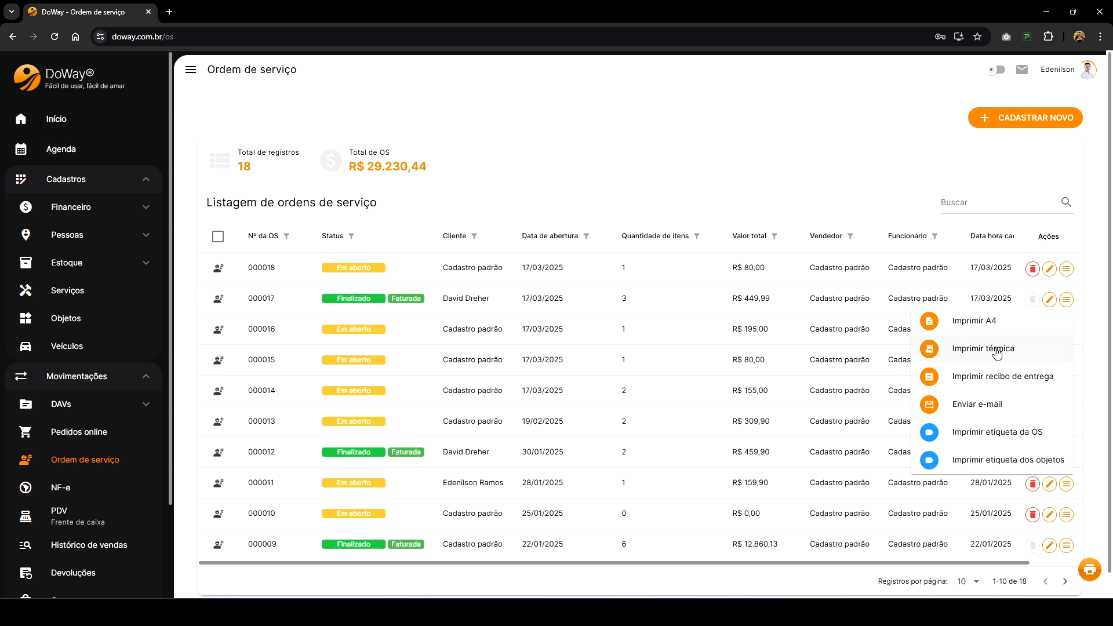
left_click(993, 436)
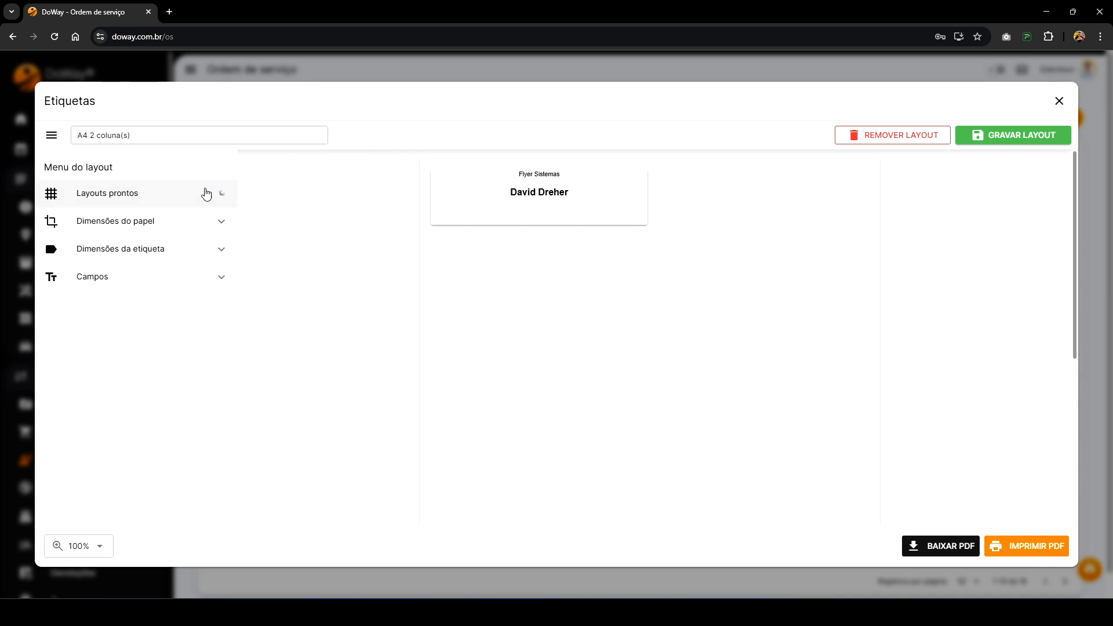
left_click(206, 193)
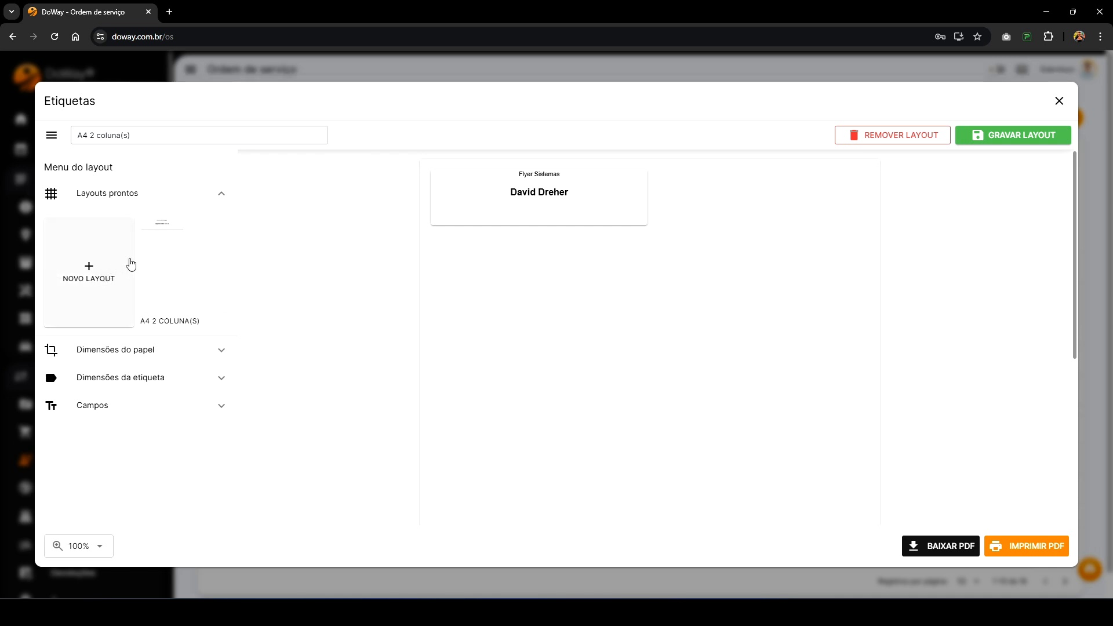
left_click(184, 199)
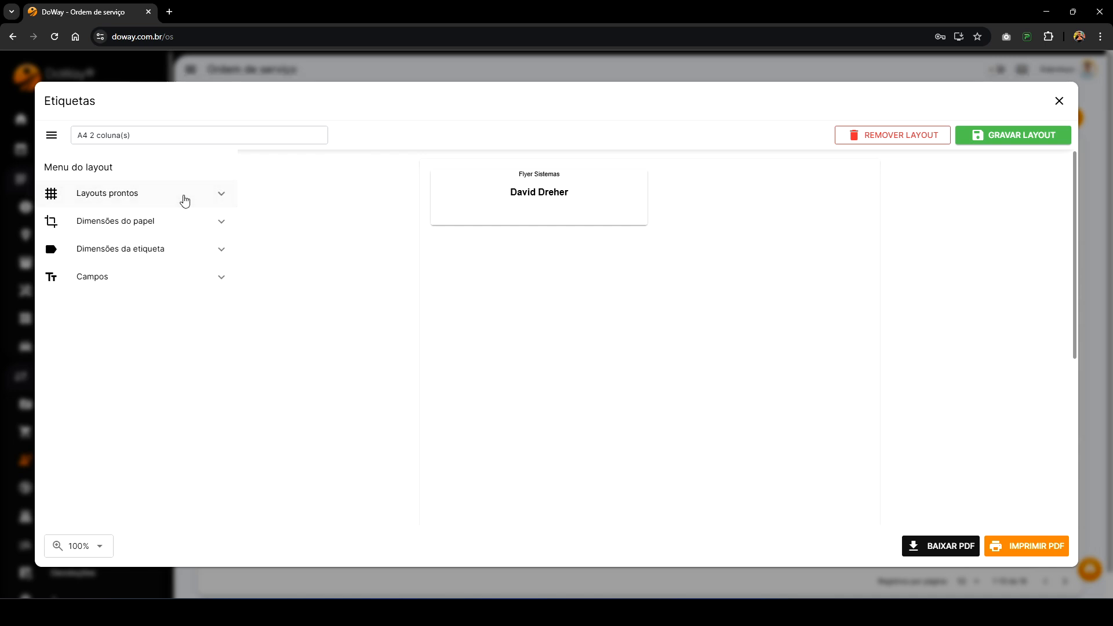
Step: Set the label layout's paper type to Bobina 80mm
left_click(153, 224)
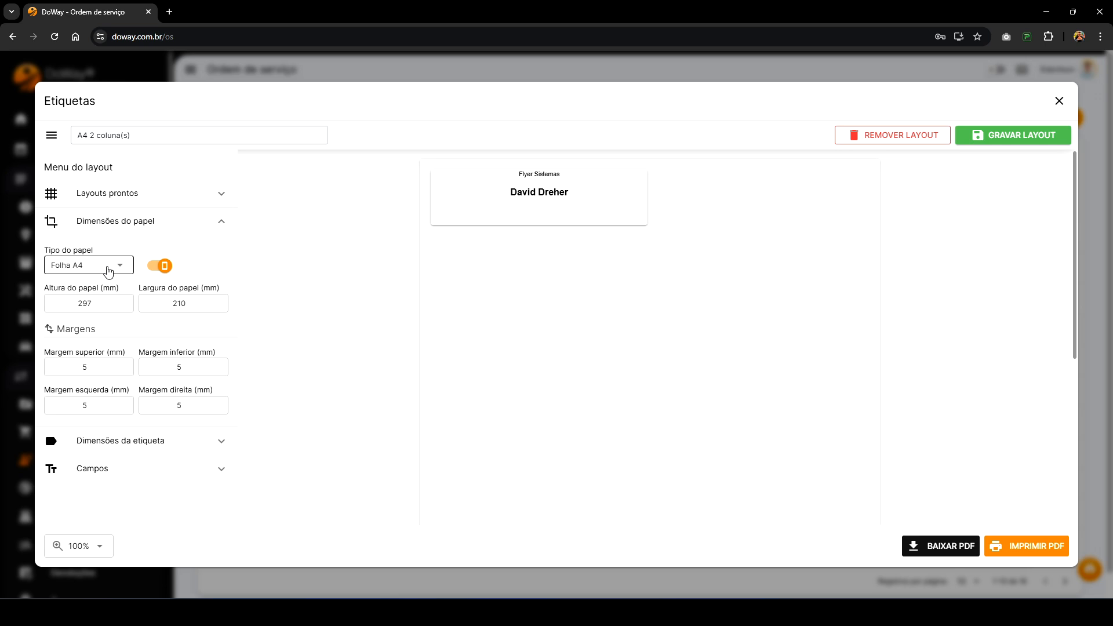
left_click(109, 269)
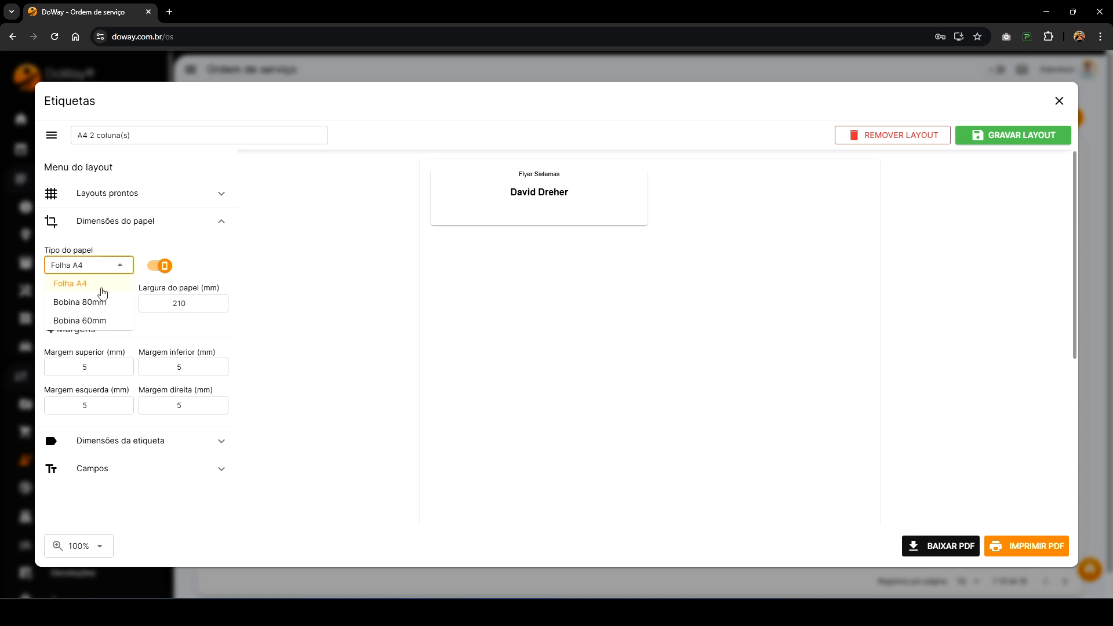
left_click(95, 307)
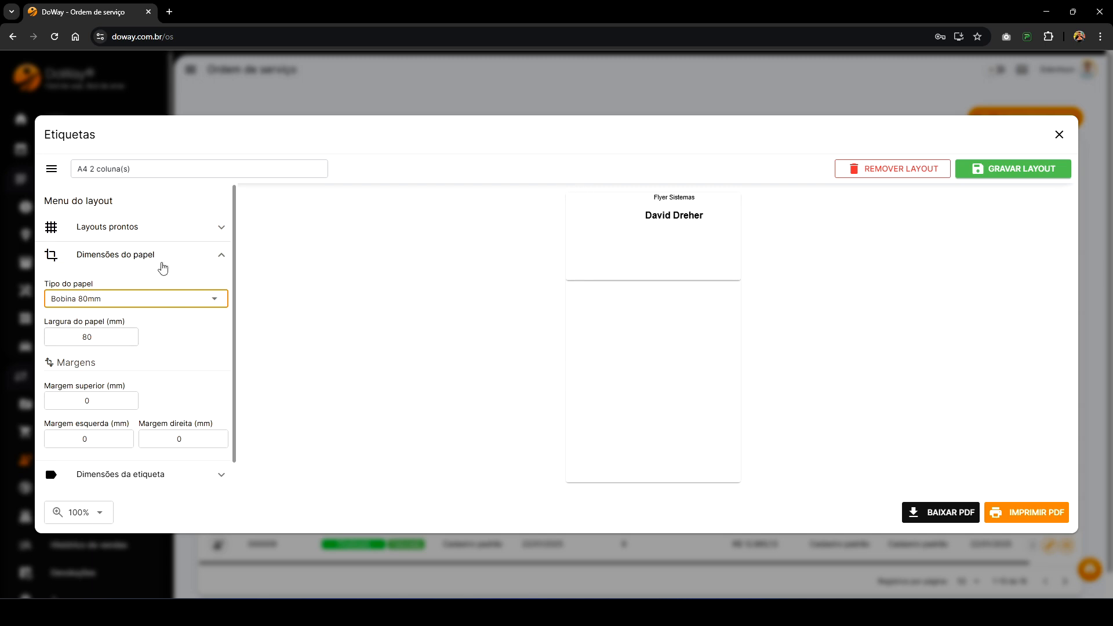
Step: Set the paper's top, left and right margins to 1 mm each
scroll(165, 309, "down", 1)
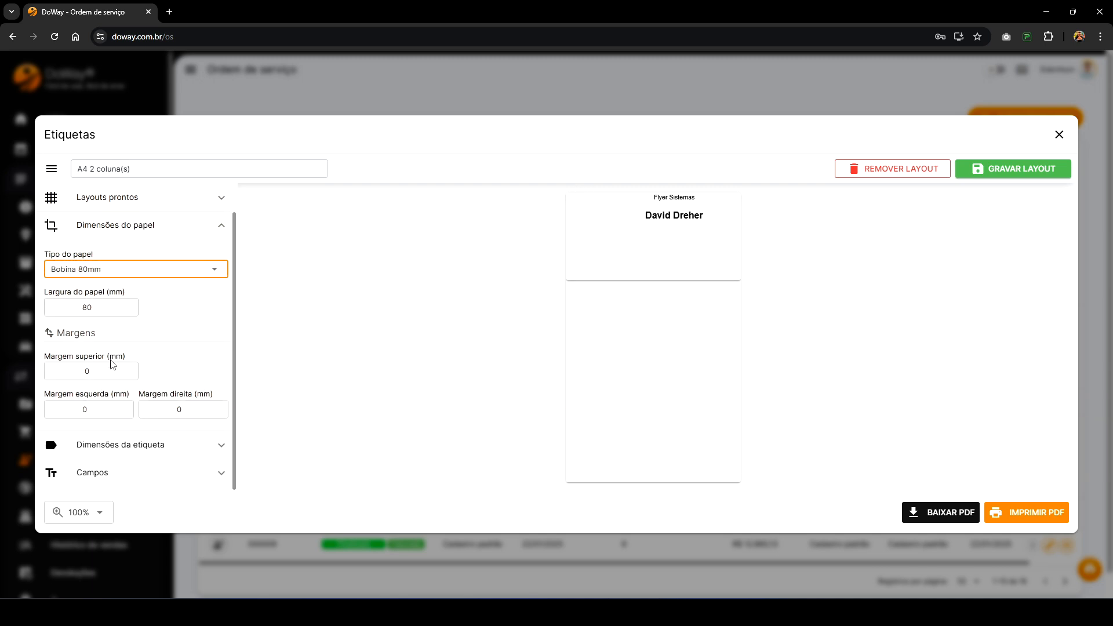
left_click(98, 374)
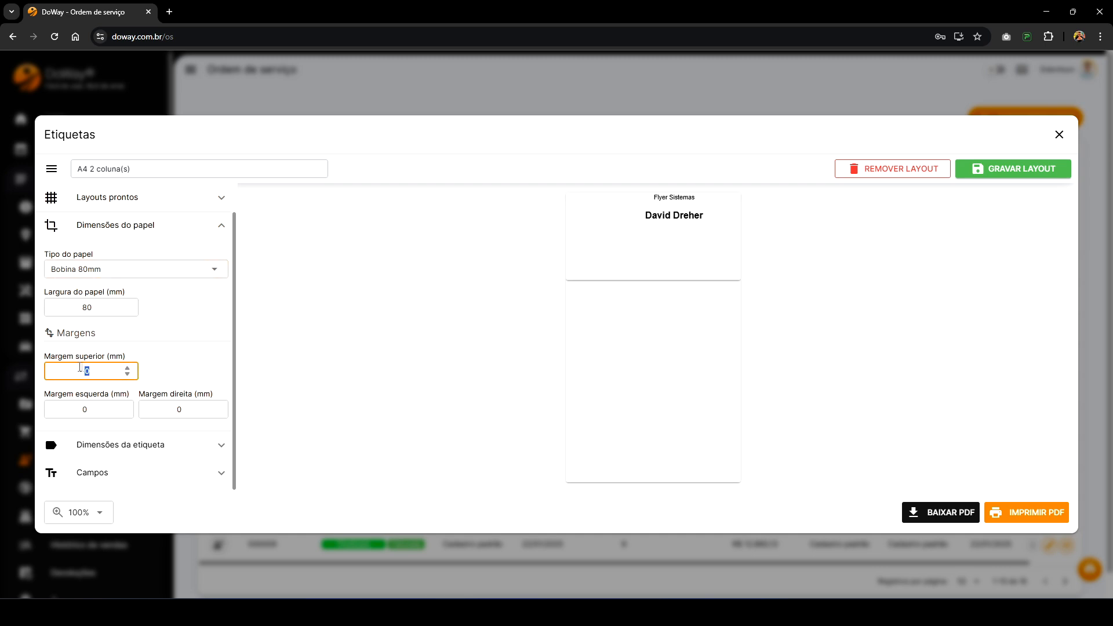
type("1")
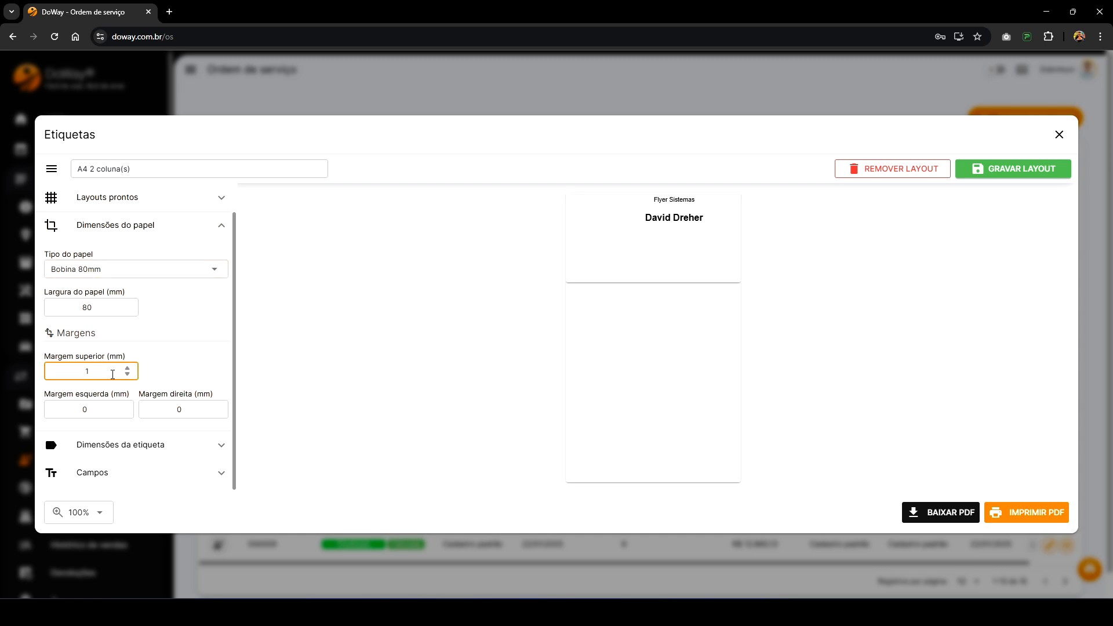
key("Tab")
type("1")
key("Tab")
type("1")
key("Tab")
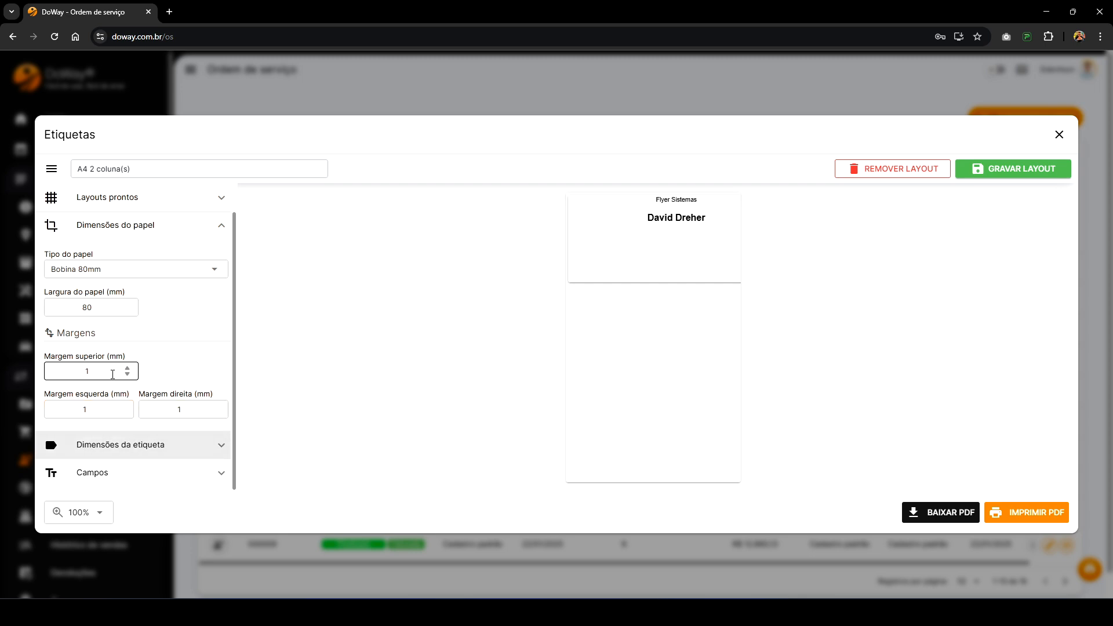
left_click(168, 233)
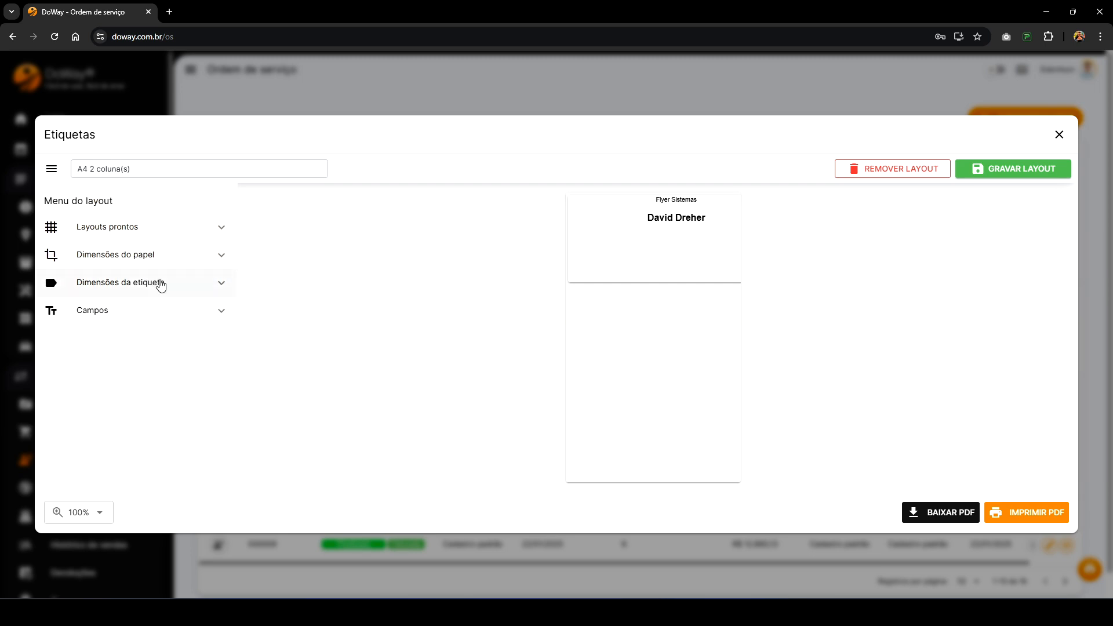
Step: Set the number of label columns to 1 in the label dimensions
left_click(146, 285)
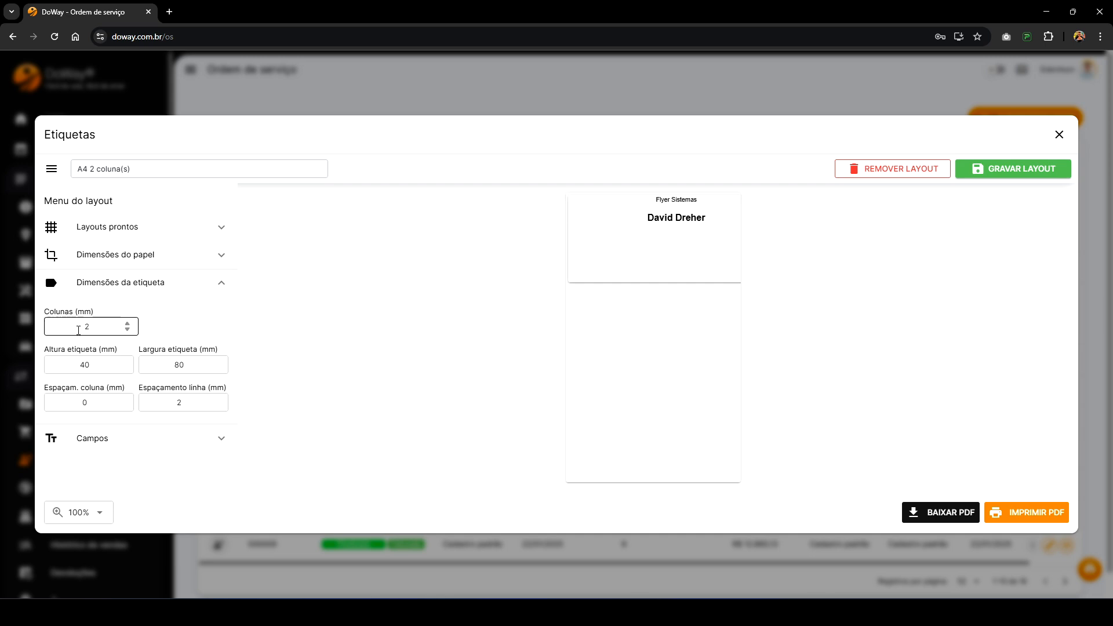
left_click(97, 327)
left_click_drag(97, 326, 76, 326)
left_click(174, 328)
Step: Reduce the label width to 78 mm so it fits within the paper roll
left_click(164, 360)
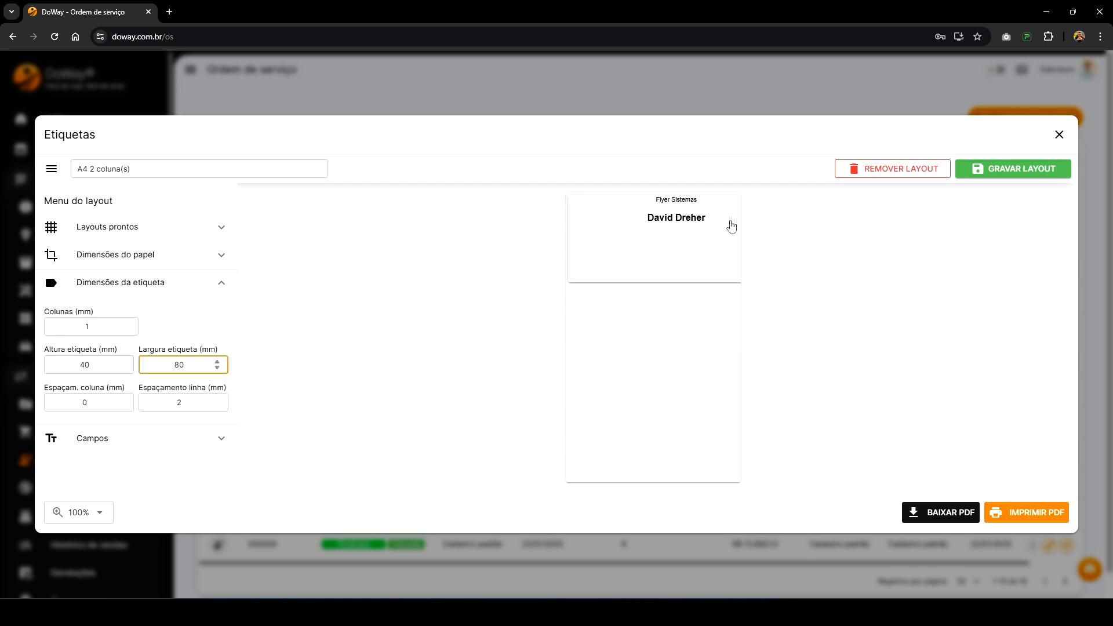
key("Down")
key("Down")
key("Down")
key("Up")
Step: Reduce the label height to 30 mm, keeping the column and row spacing, and close the label dimensions
left_click(113, 365)
key("Down")
key("Down")
key("Down")
key("Down")
key("Down")
key("Down")
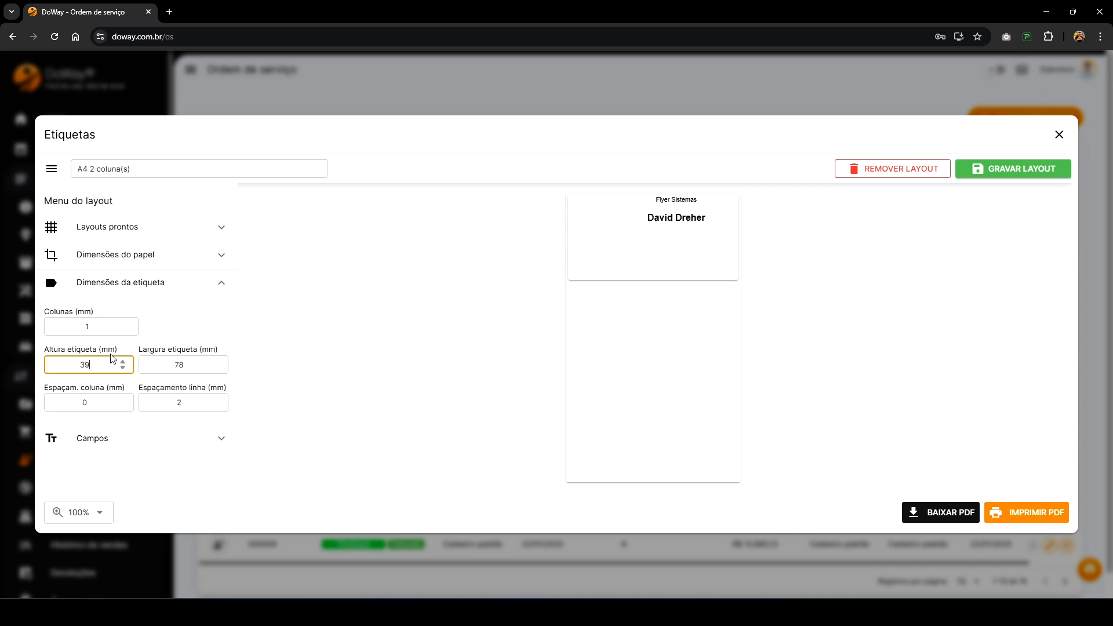
key("Down")
key("Down")
key("Down")
key("Down")
left_click(94, 399)
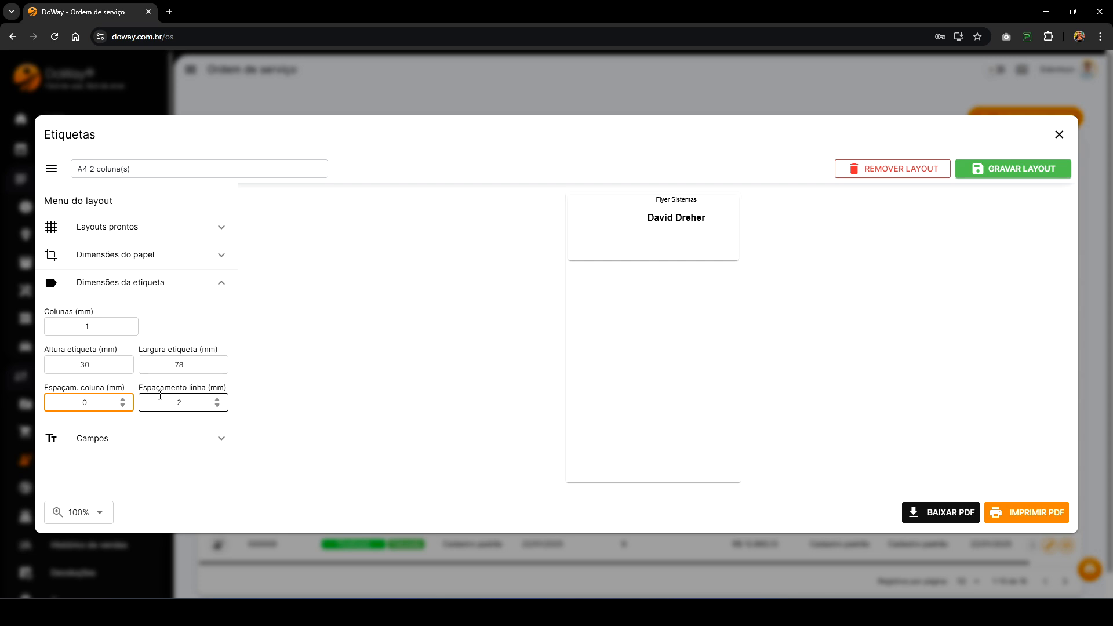
left_click(185, 289)
Step: Reduce the width of the Nome Da Empresa field so that its text sits centred on the narrower label
left_click(154, 311)
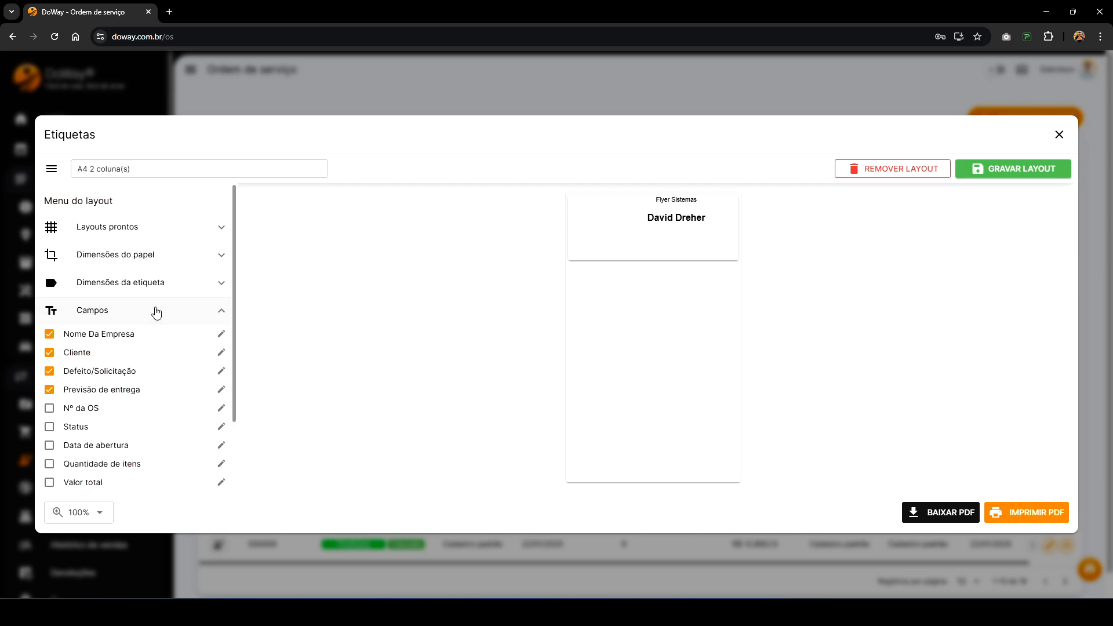
scroll(144, 293, "down", 1)
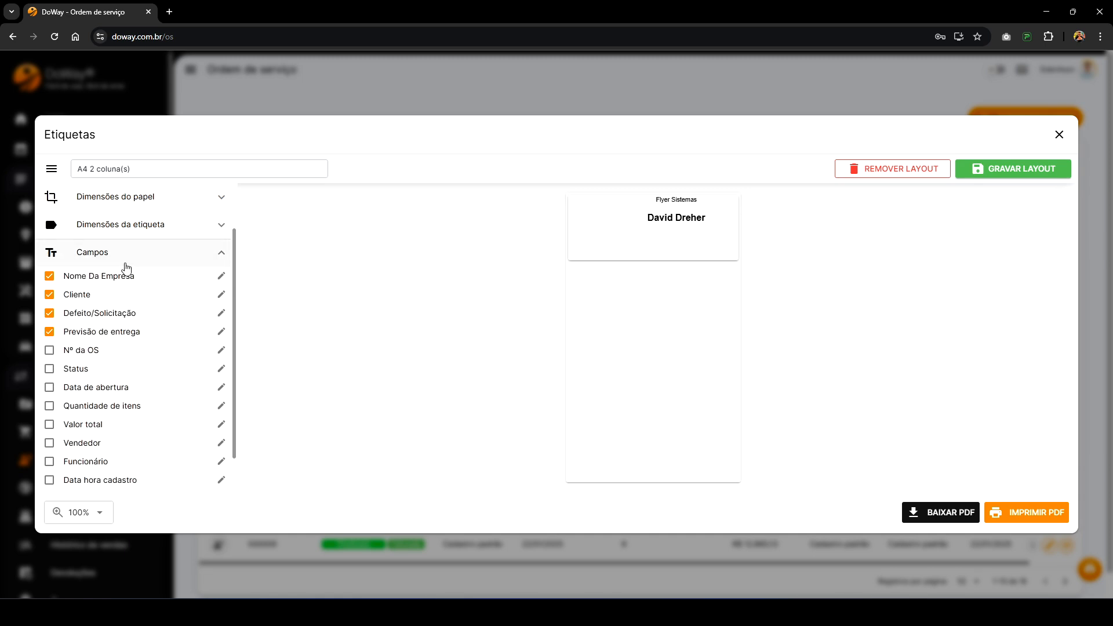
left_click_drag(670, 200, 649, 204)
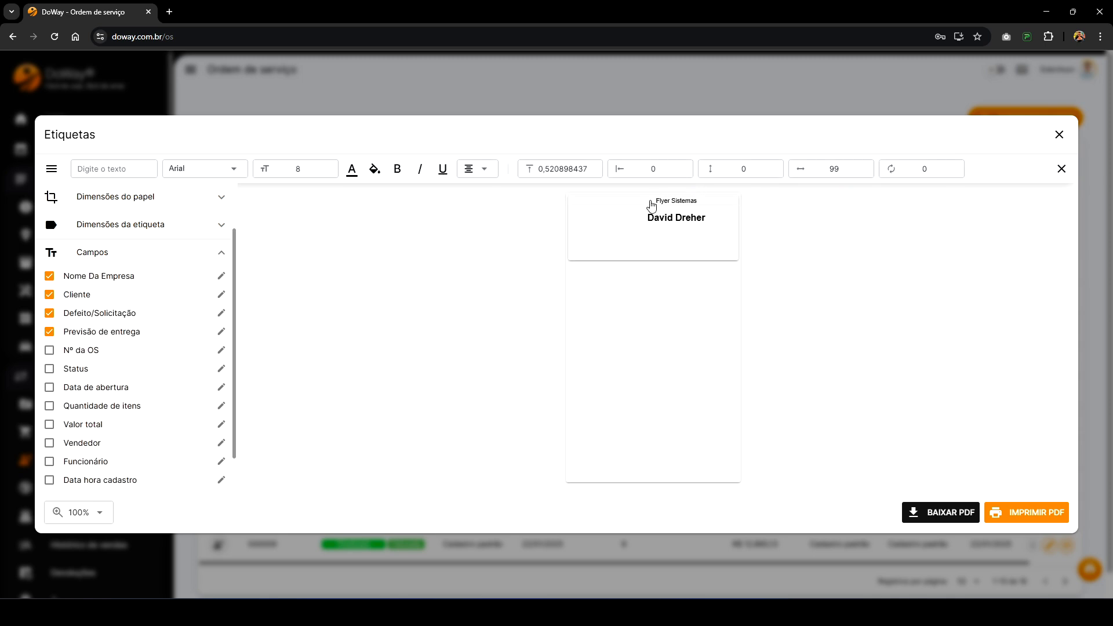
left_click(839, 168)
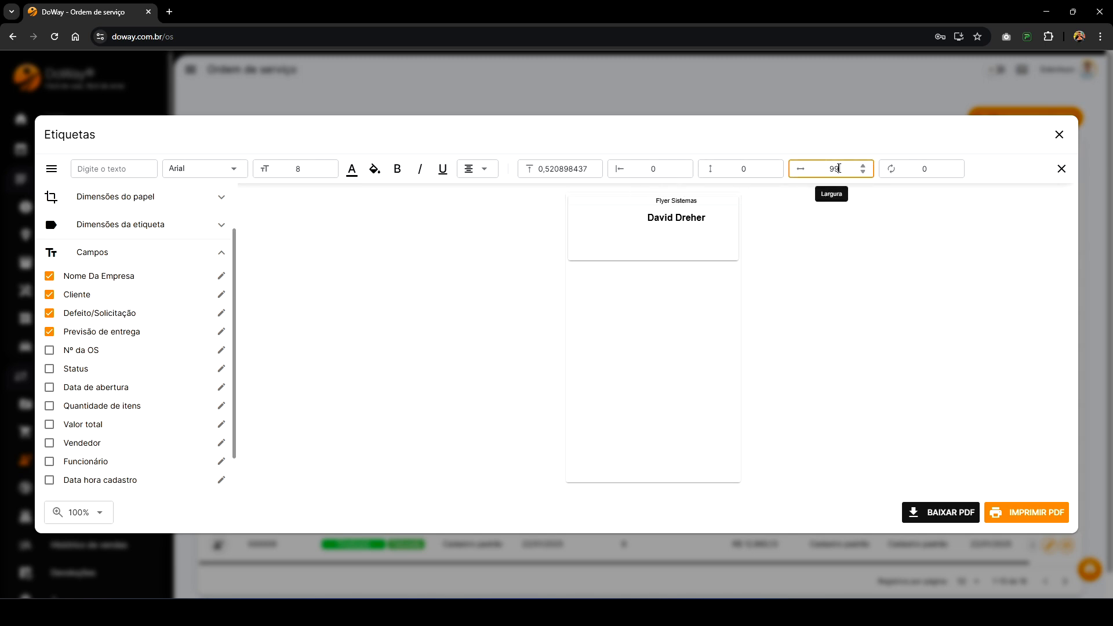
double_click(831, 168)
type("50")
key("BackSpace")
key("BackSpace")
type("73")
Step: Set the Cliente field's width to 60 mm and centre it on the label, about 11 mm across and 8 mm down
left_click_drag(679, 225, 659, 226)
double_click(736, 168)
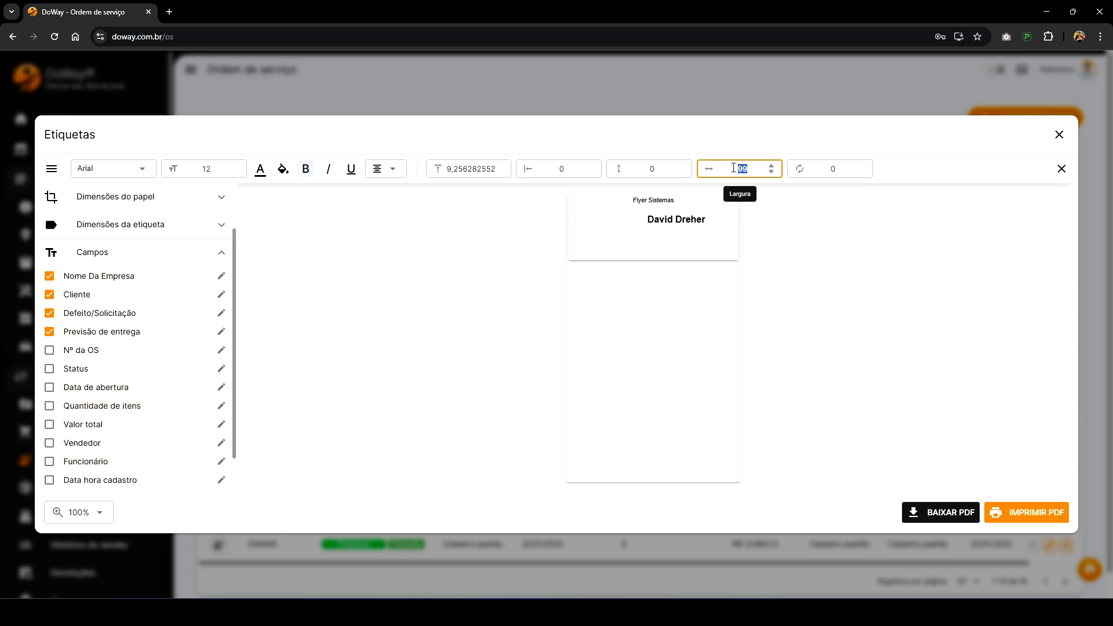
type("30")
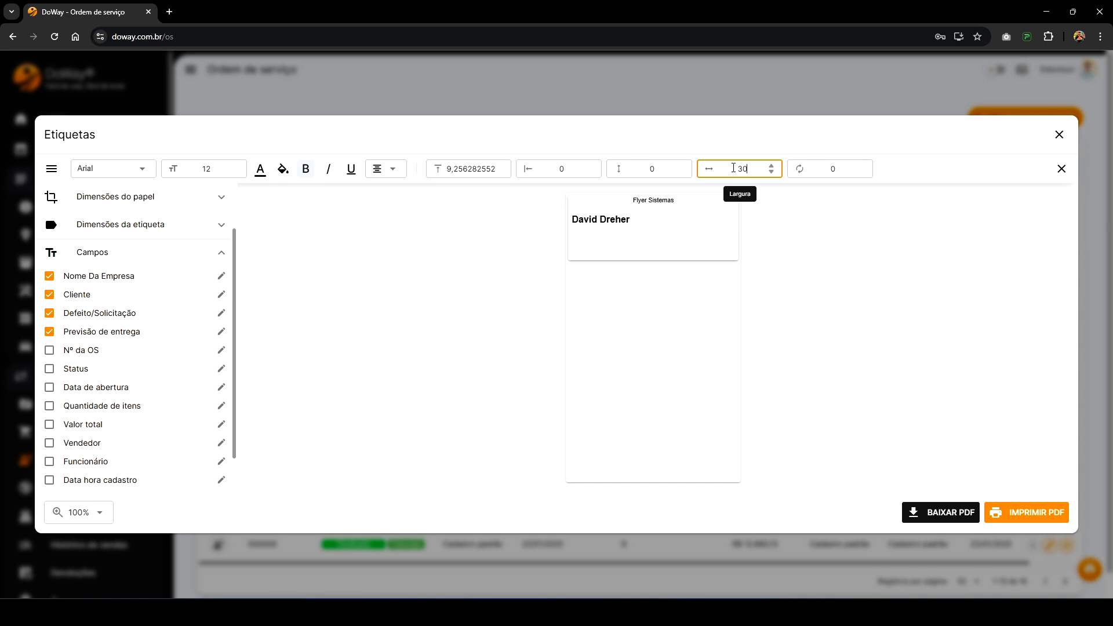
left_click_drag(597, 229, 656, 224)
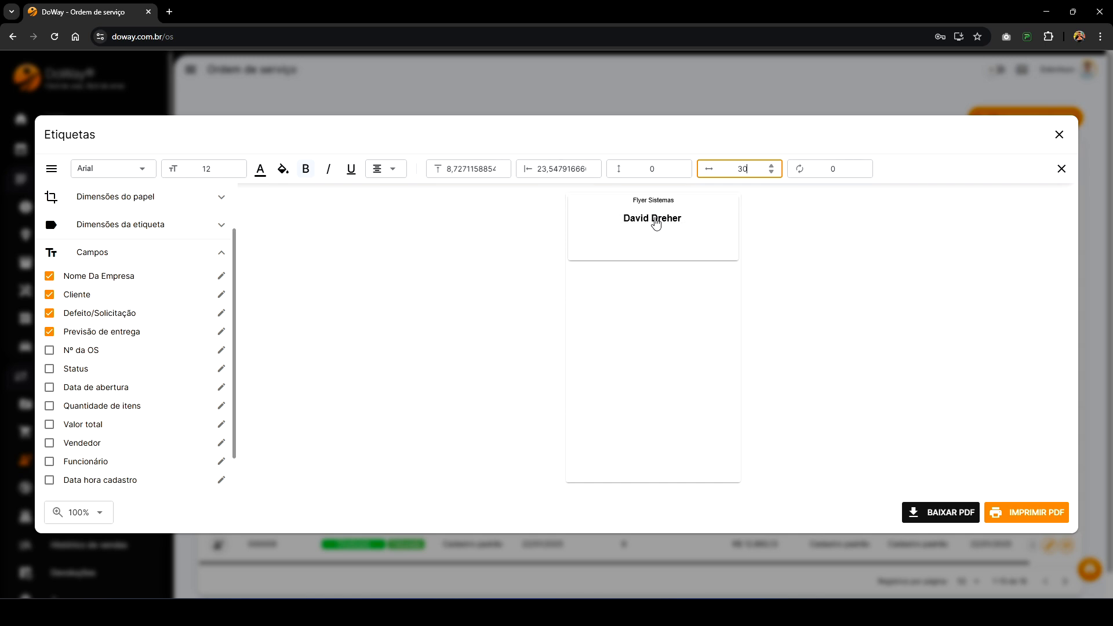
left_click(771, 165)
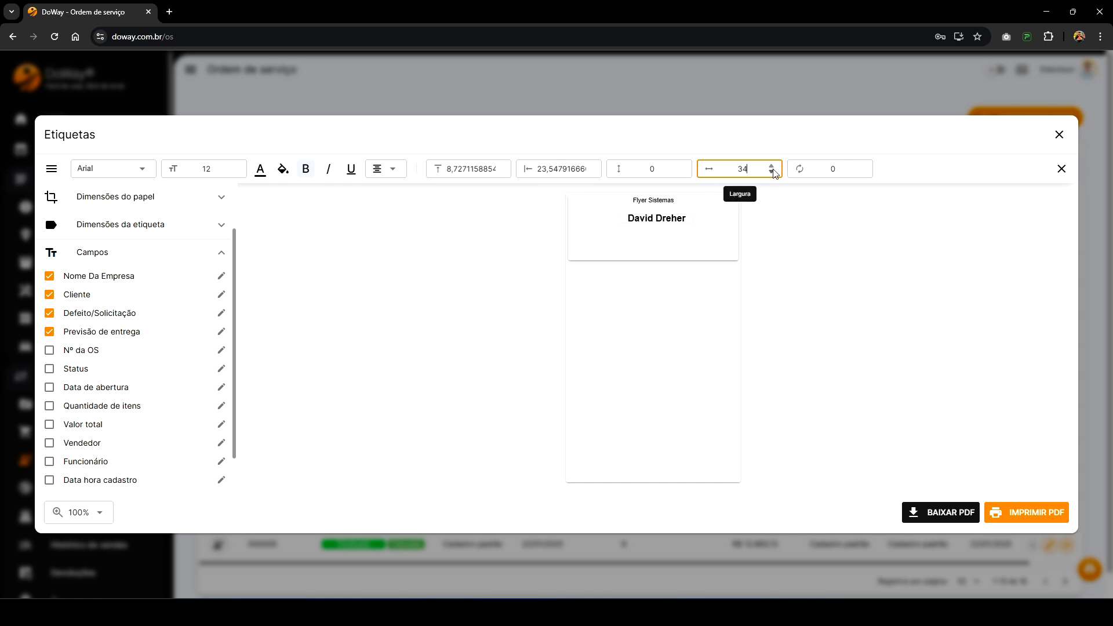
left_click_drag(690, 225, 662, 223)
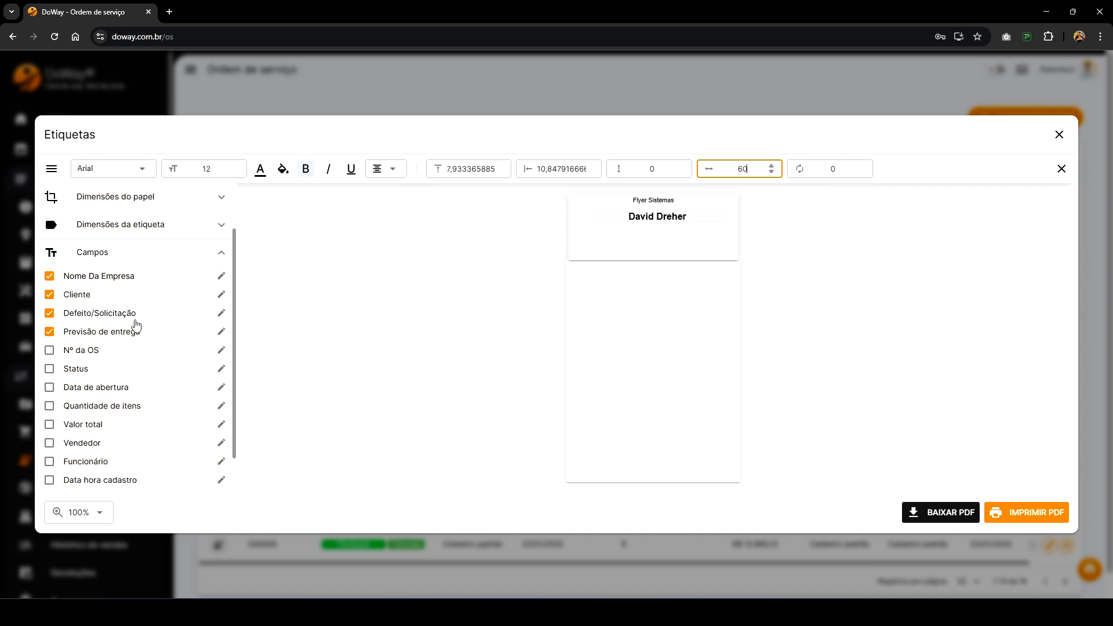
Step: Try adding the Nº da OS and Status fields to the label
scroll(113, 346, "down", 1)
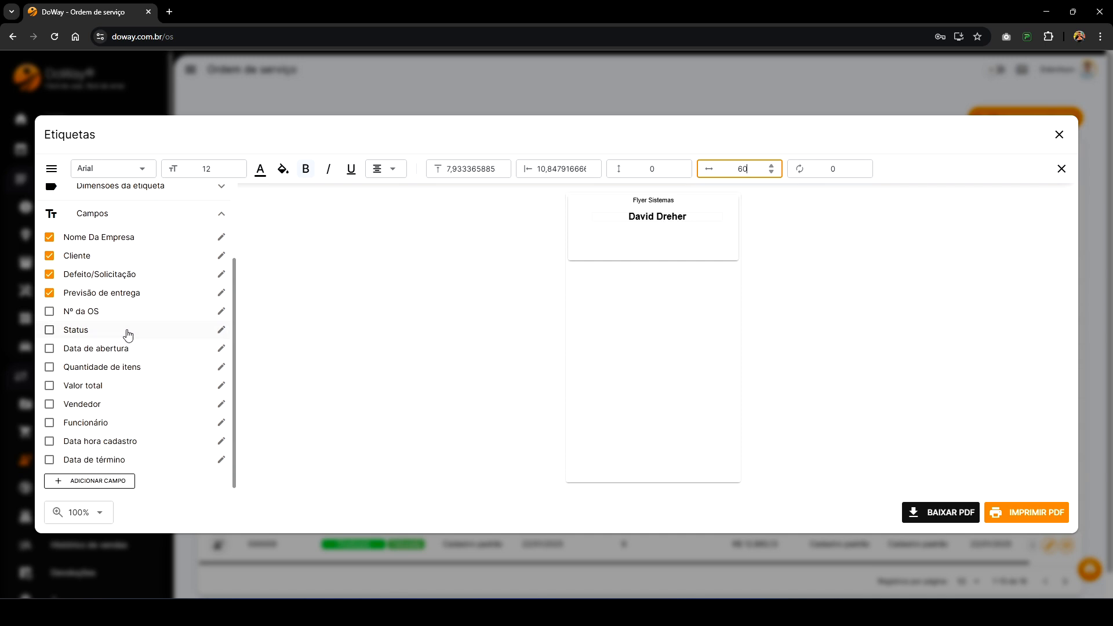
left_click(49, 311)
left_click(49, 312)
left_click(50, 330)
left_click(50, 331)
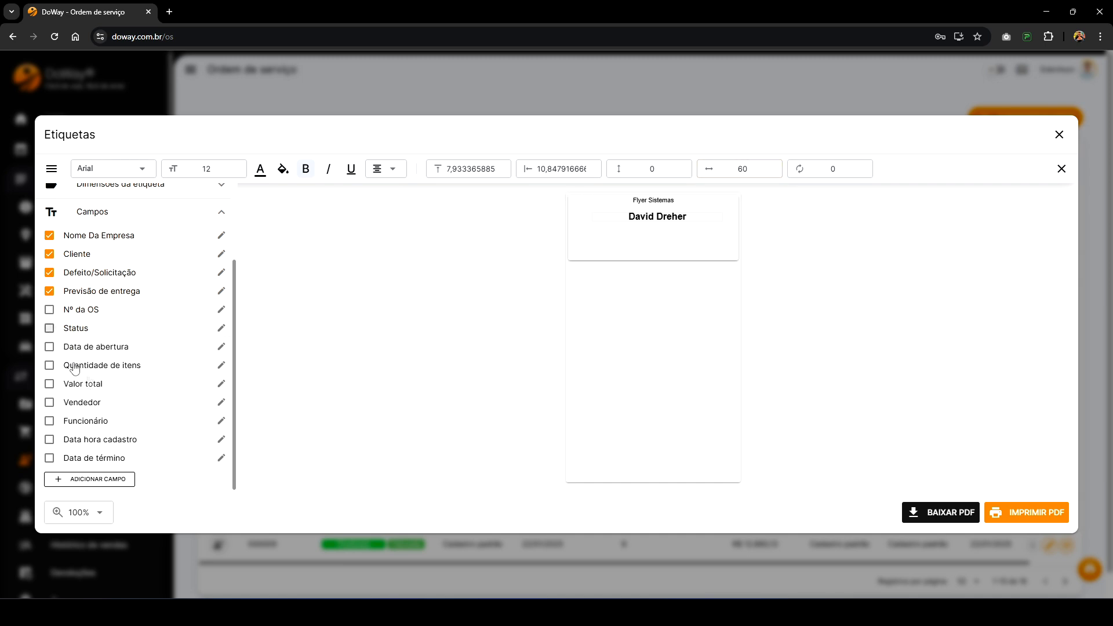
Step: Add Valor total about 61 mm across and 23 mm down the label, and Data hora cadastro about 2 mm across and 24 mm down
left_click(49, 385)
left_click_drag(588, 203, 721, 257)
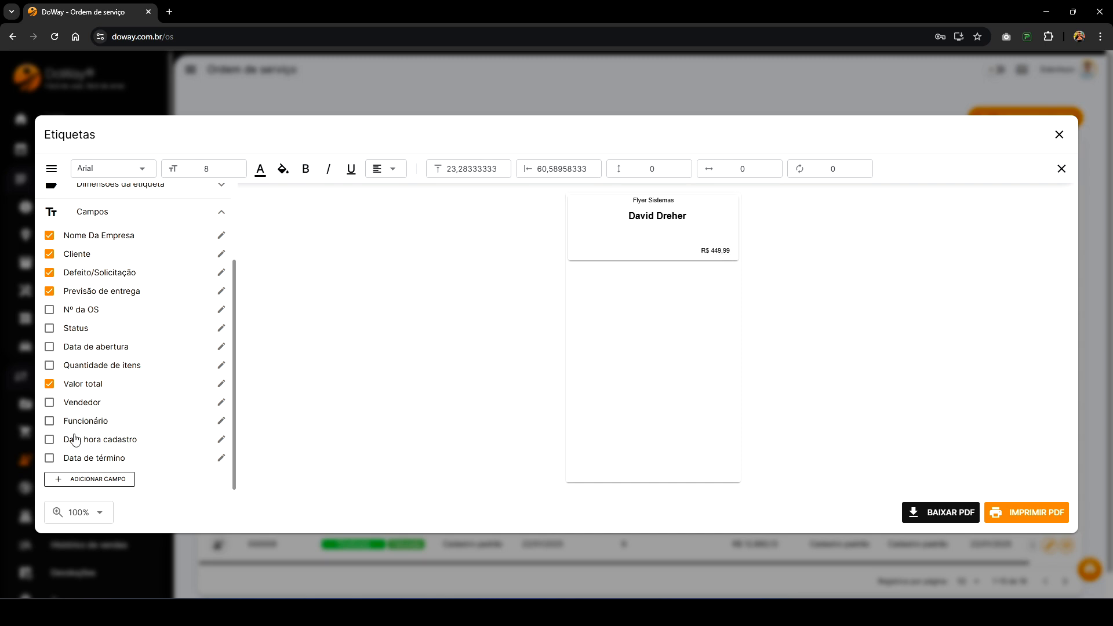
left_click(50, 440)
left_click_drag(595, 202, 590, 258)
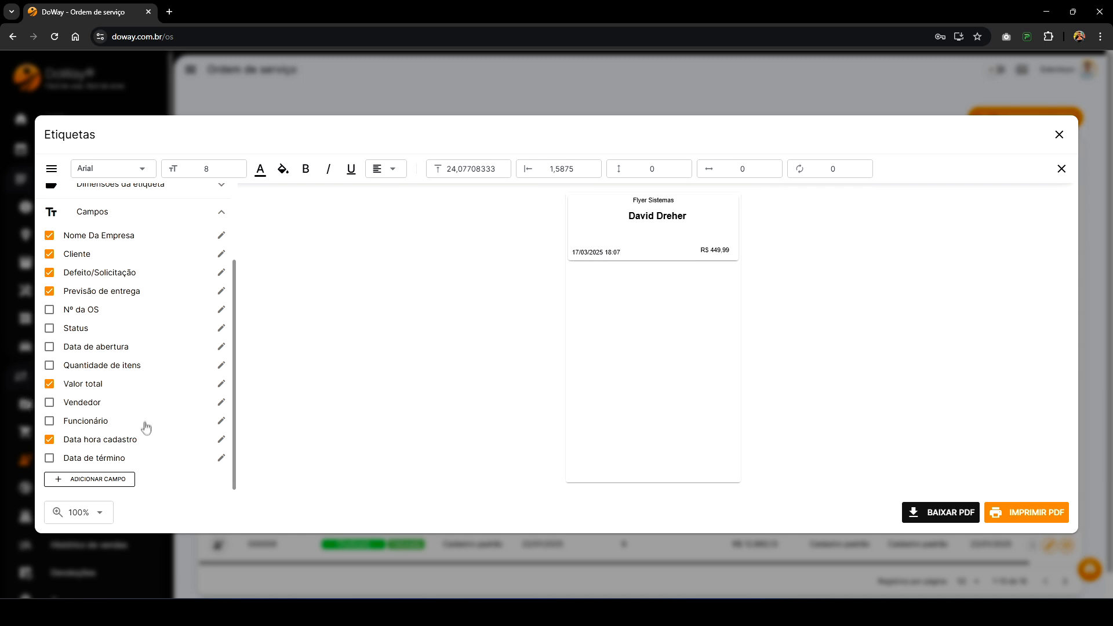
scroll(158, 399, "up", 1)
scroll(156, 398, "down", 2)
left_click(663, 223)
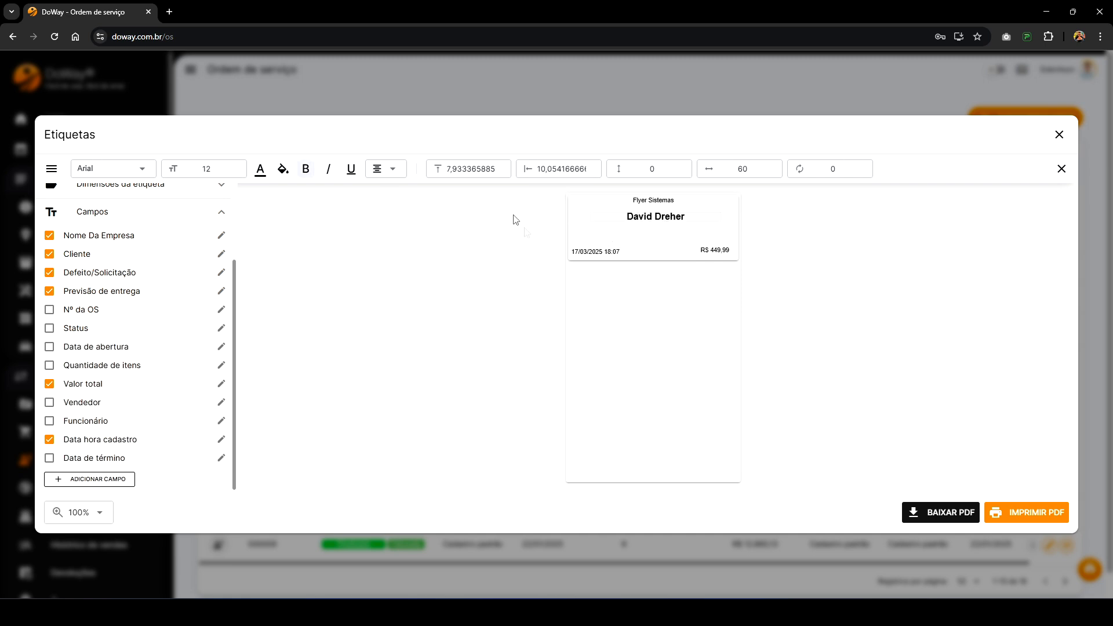
Step: Add a custom text field reading "Nº OS:" about 15 mm across and 16 mm down the label
left_click(120, 481)
left_click_drag(582, 201, 615, 237)
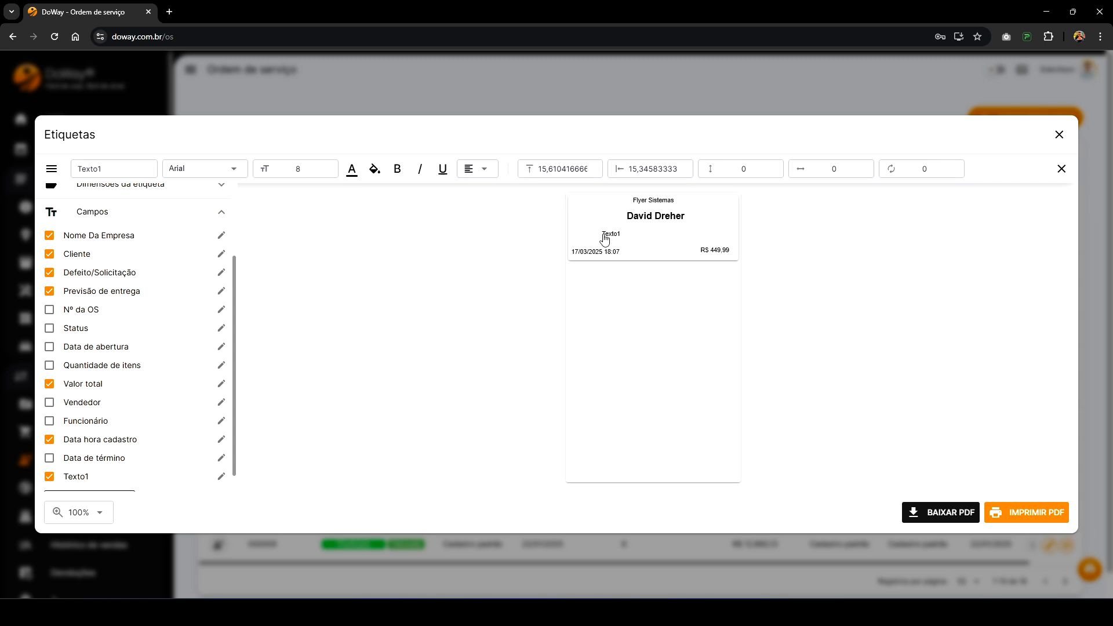
double_click(118, 170)
type("N")
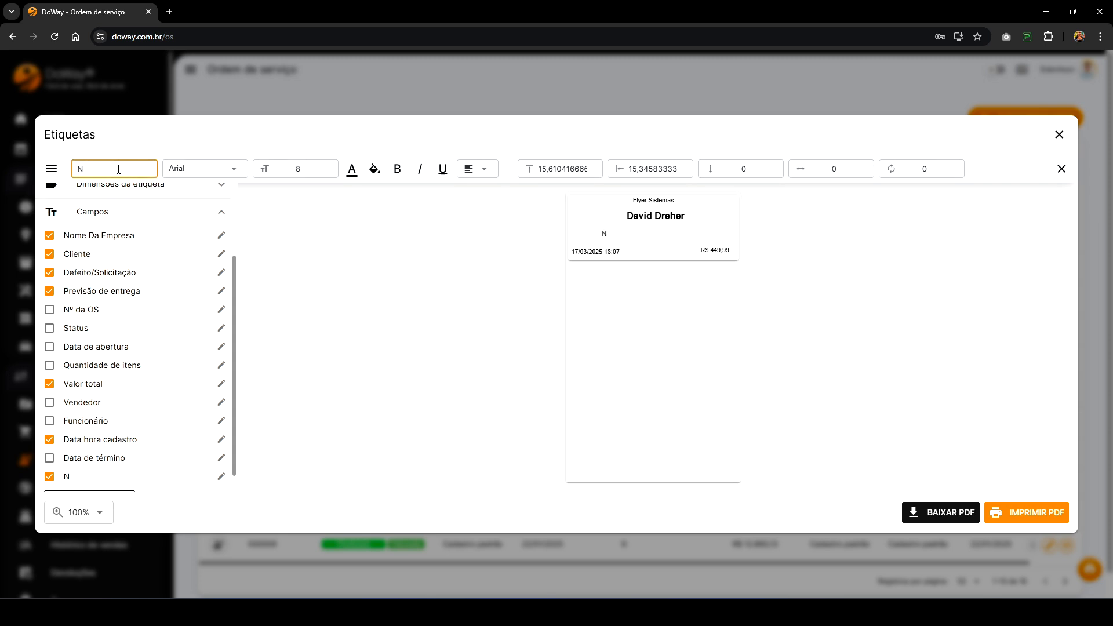
key("BackSpace")
type("M")
key("BackSpace")
type("M")
key("BackSpace")
type("N")
Step: Try the Inter font on the "Nº OS:" text and restore Arial
left_click(234, 169)
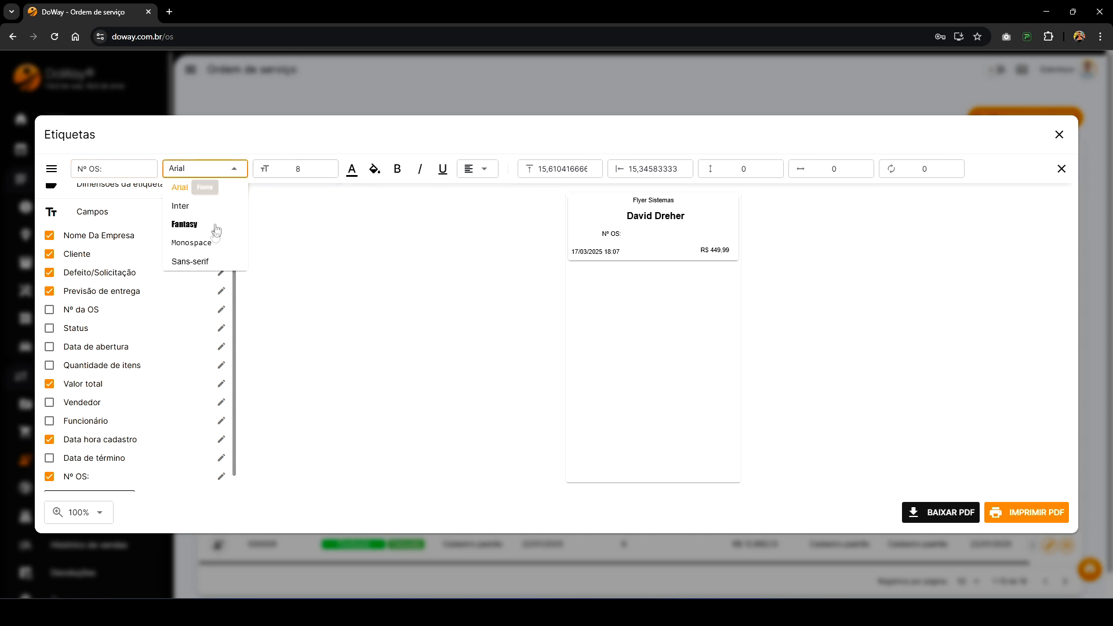
left_click(218, 208)
left_click(234, 170)
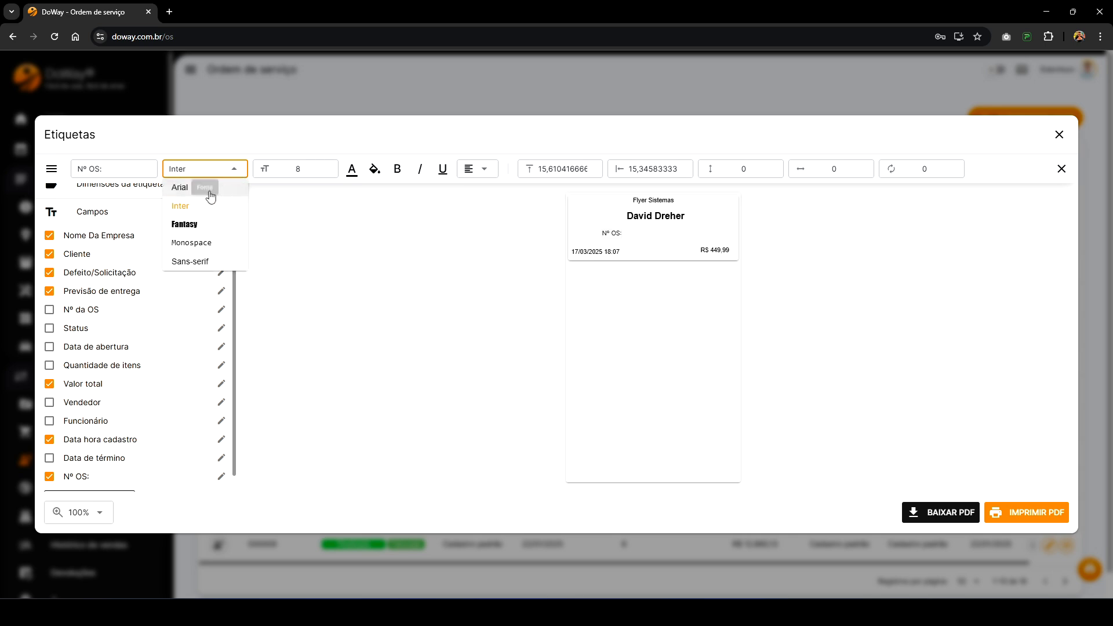
left_click(211, 190)
Step: Make the "Nº OS:" text bold at font size 14 and place it about 17 mm across and 15 mm down the label
double_click(308, 169)
type("11")
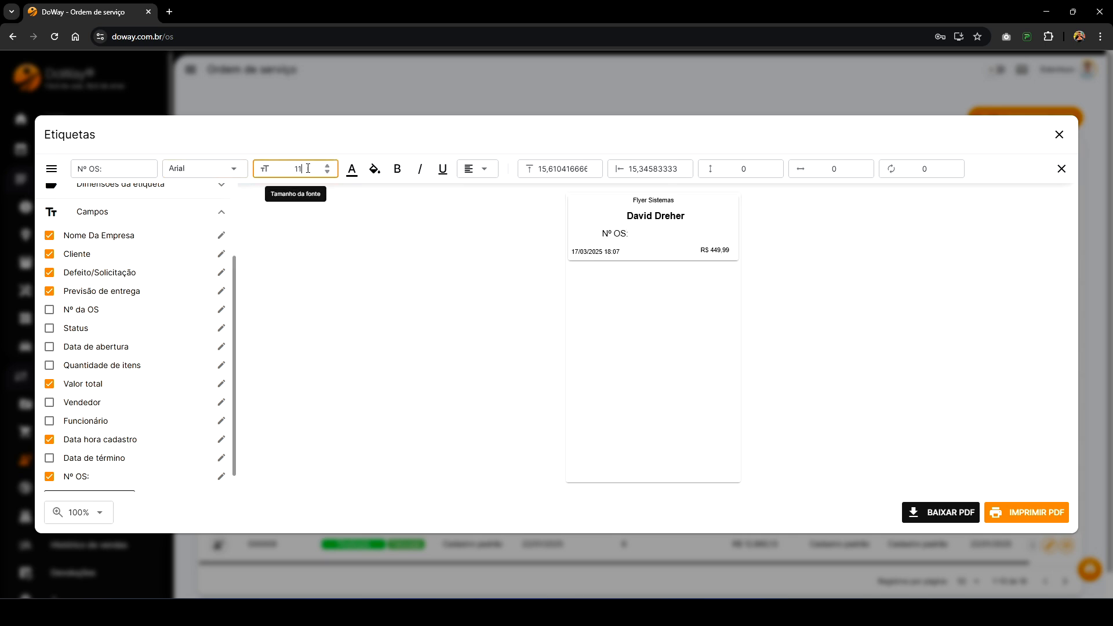
key("Down")
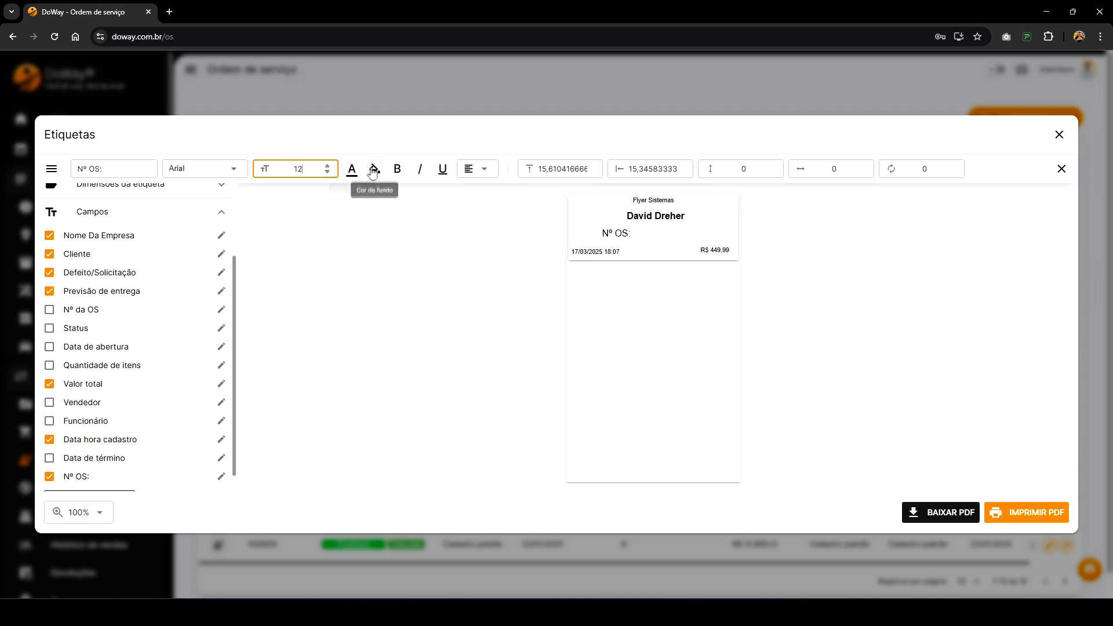
left_click(376, 172)
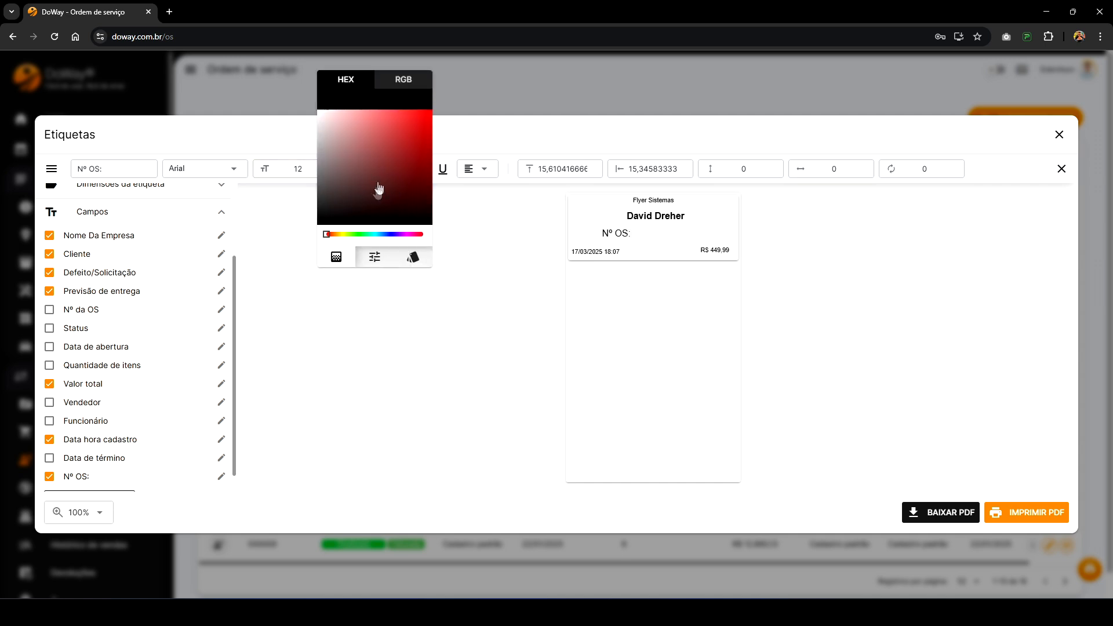
left_click(479, 131)
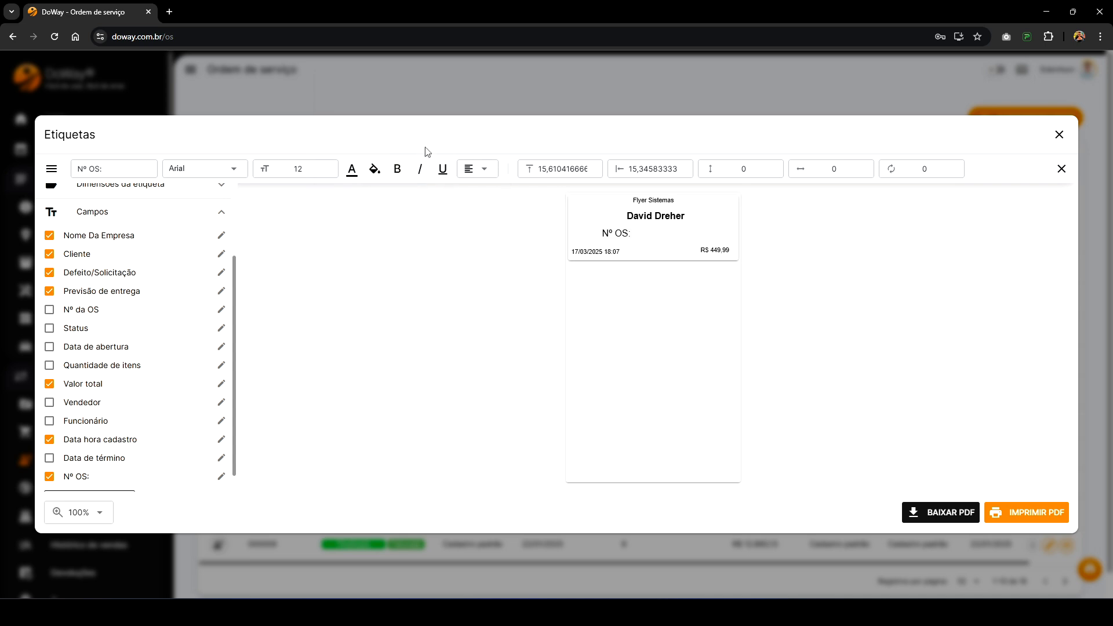
left_click(397, 172)
left_click_drag(623, 241, 622, 237)
left_click(328, 166)
left_click(328, 165)
left_click_drag(608, 238, 631, 242)
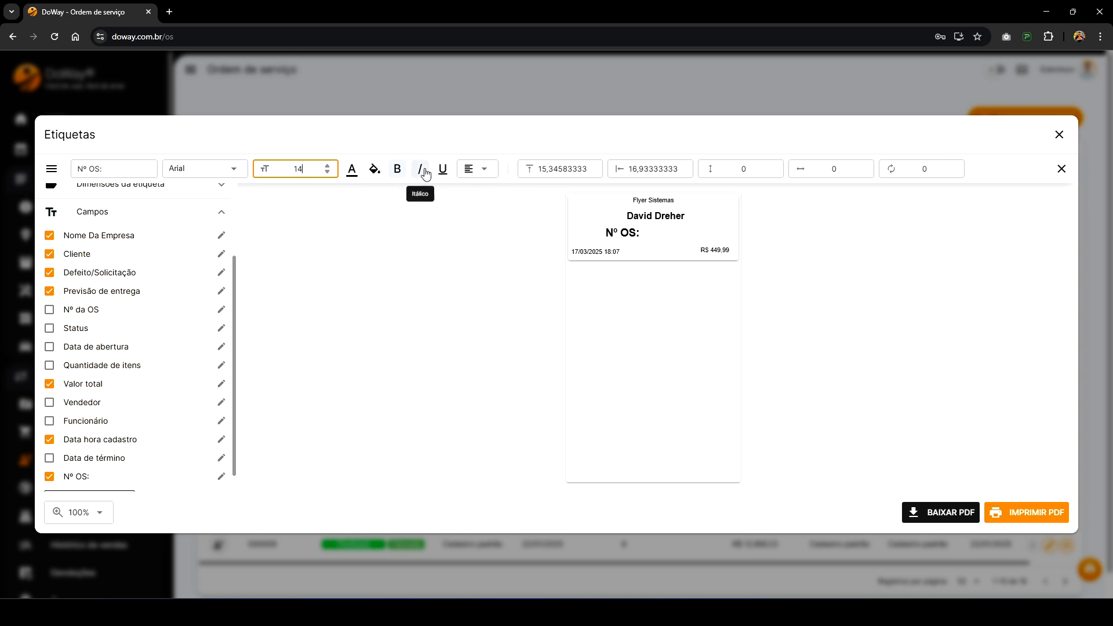
Step: Try underlining and centre alignment on the "Nº OS:" text and restore plain, left-aligned text
left_click(444, 172)
left_click(444, 172)
left_click(485, 168)
left_click(489, 205)
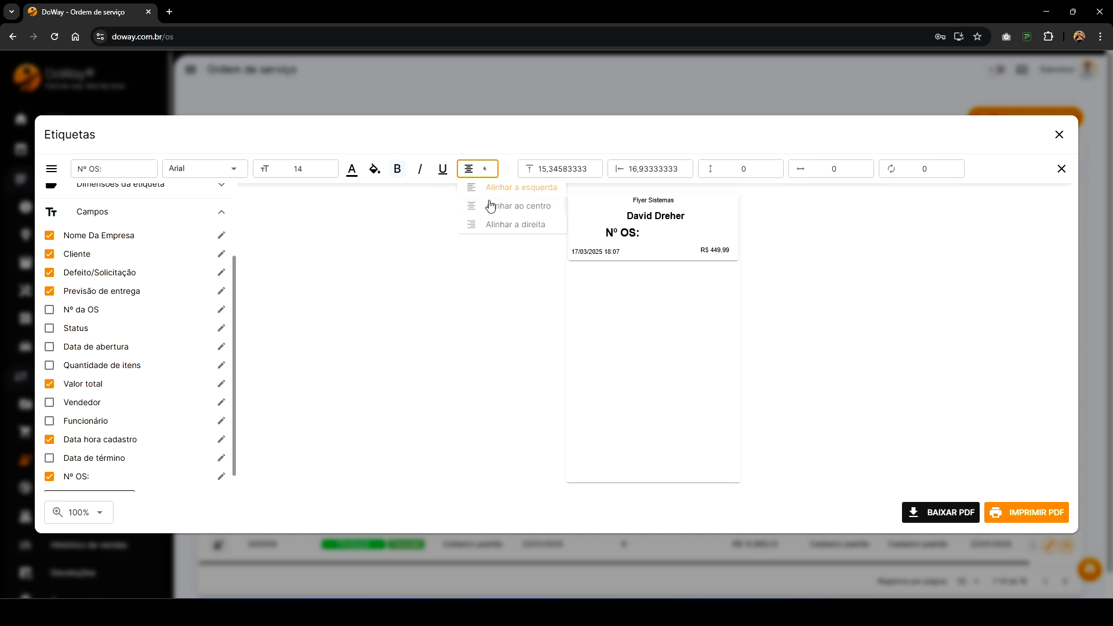
left_click(488, 171)
left_click(483, 189)
Step: Try left alignment on the customer name and restore its centre alignment
left_click(636, 217)
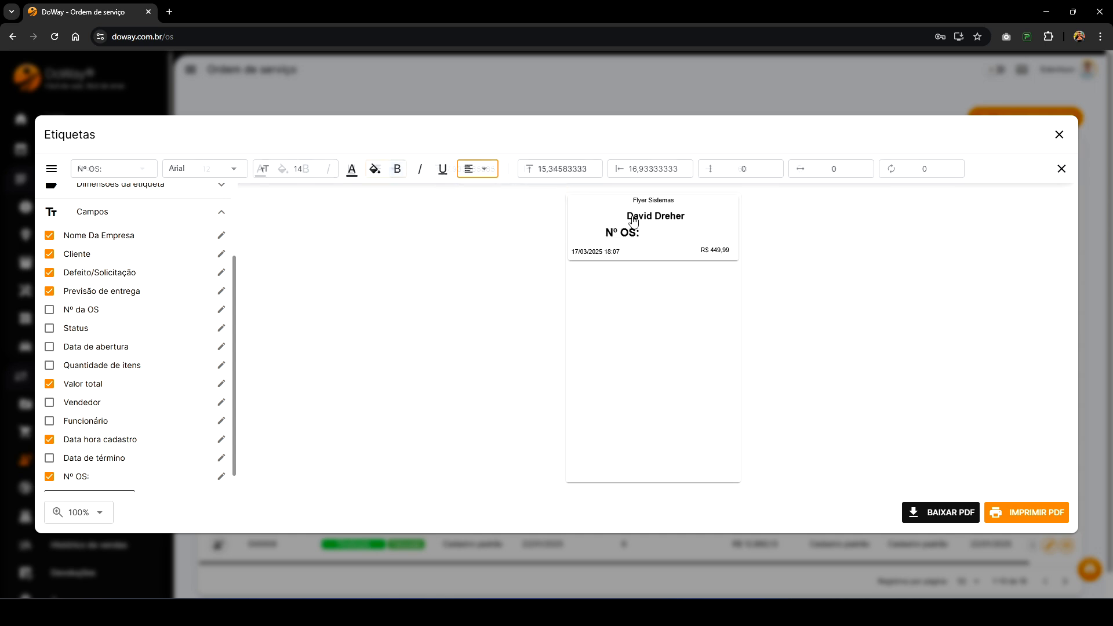
left_click(393, 170)
left_click(395, 190)
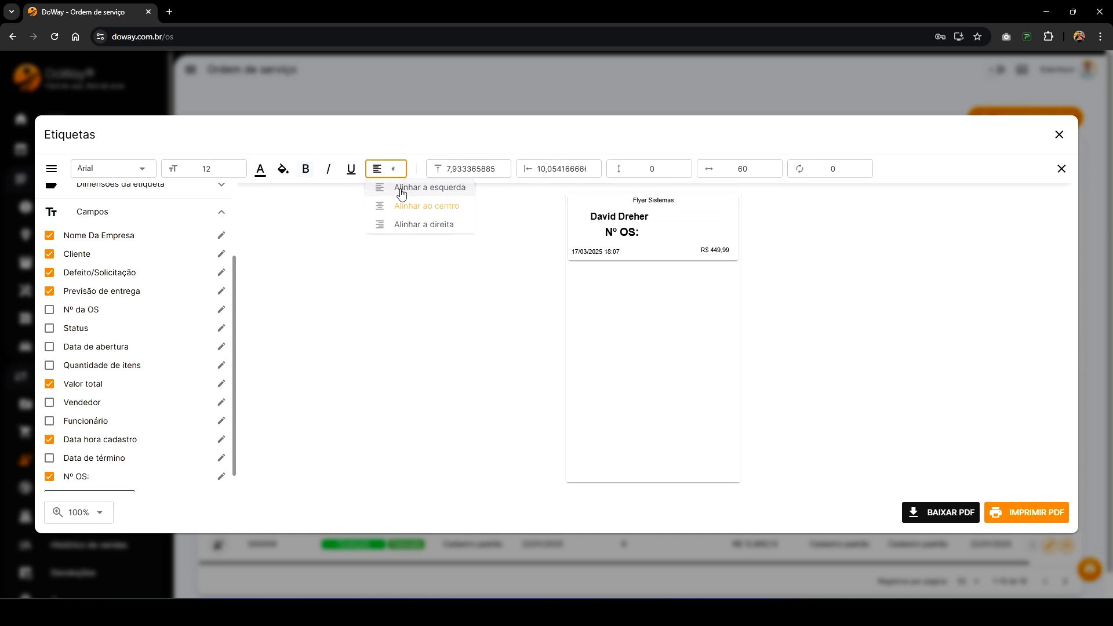
left_click(386, 169)
left_click(395, 206)
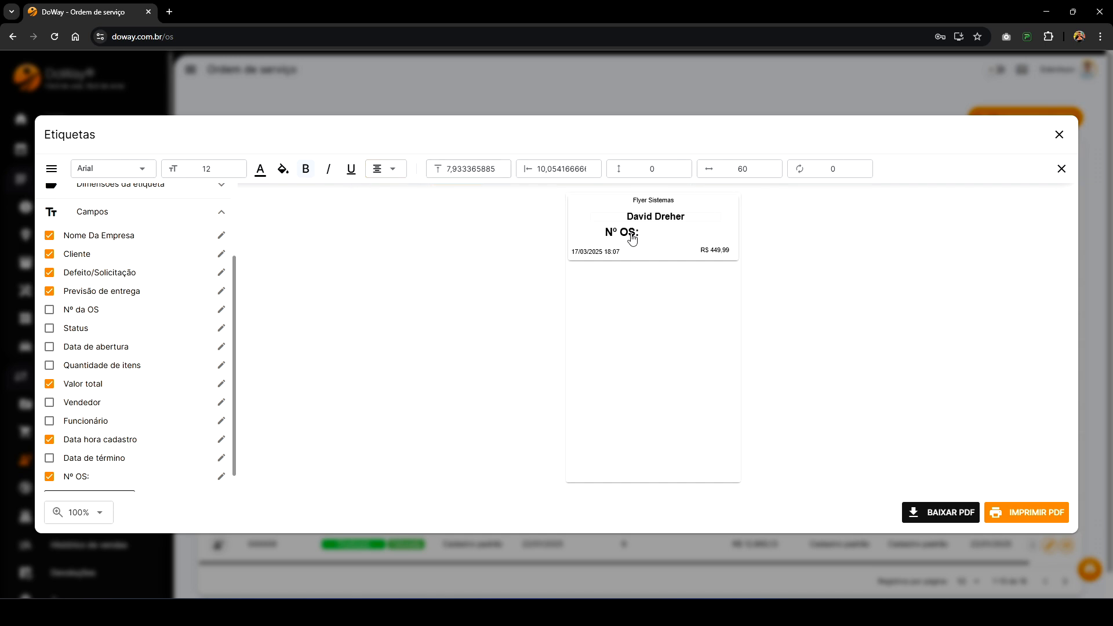
Step: Add the Nº da OS field beside the "Nº OS:" text at font size 13
left_click(49, 310)
left_click_drag(578, 204, 660, 237)
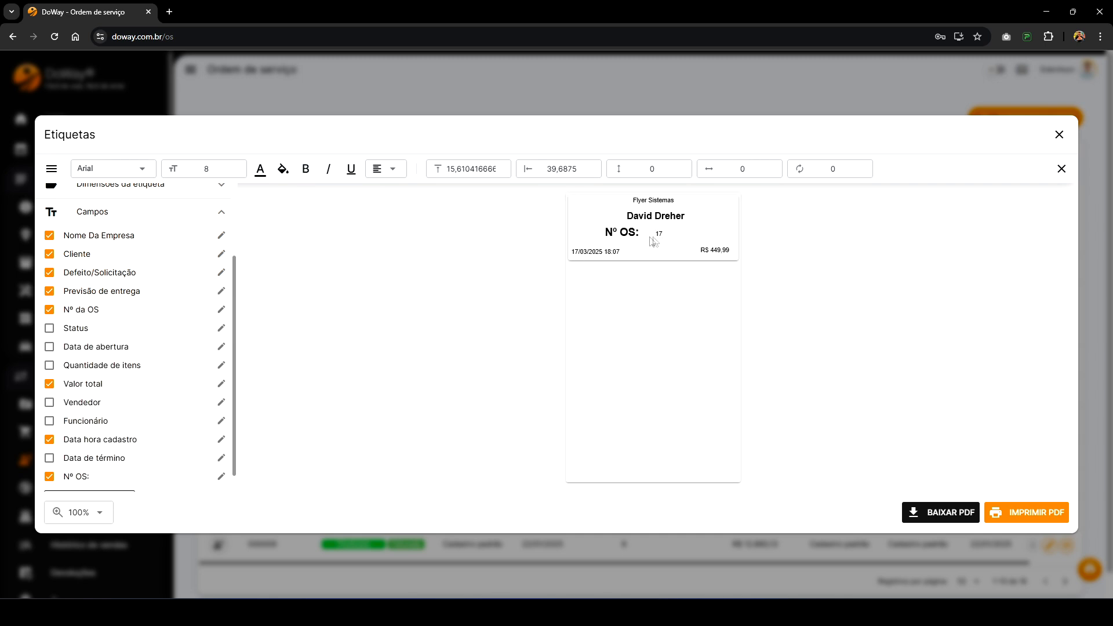
double_click(218, 167)
type("13")
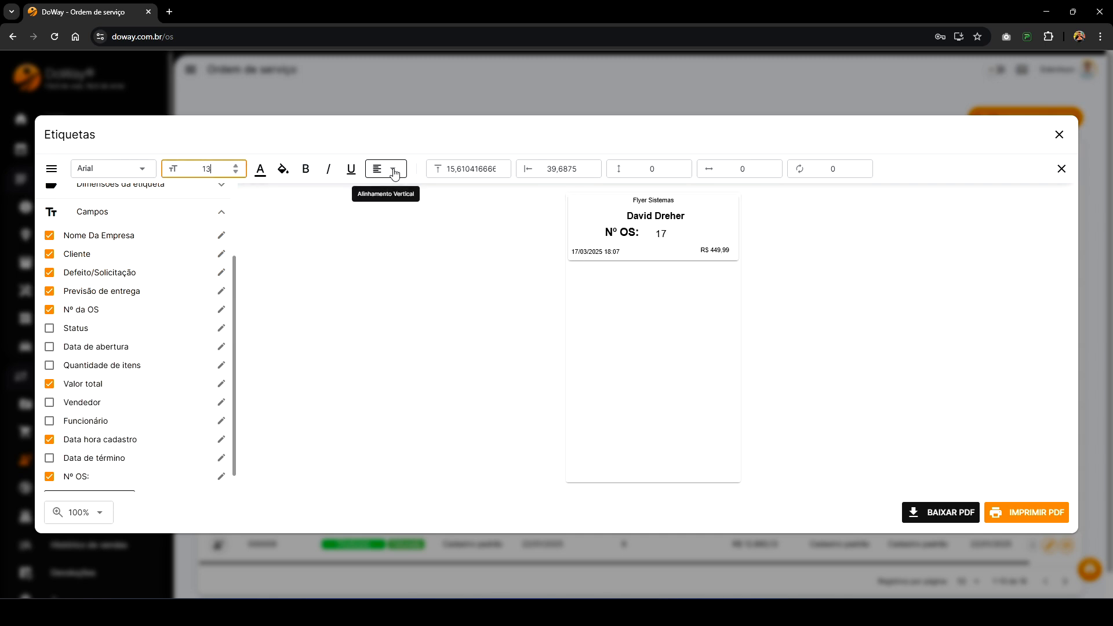
Step: Make the Nº da OS value bold and place it about 37 mm across and 15 mm down the label
left_click(624, 237)
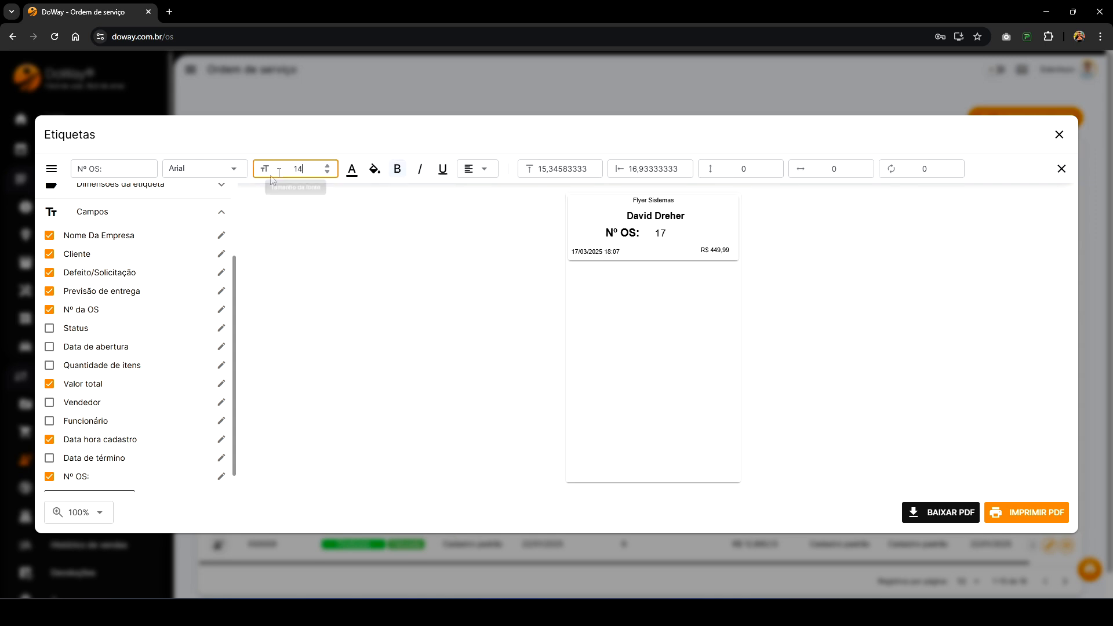
left_click(661, 236)
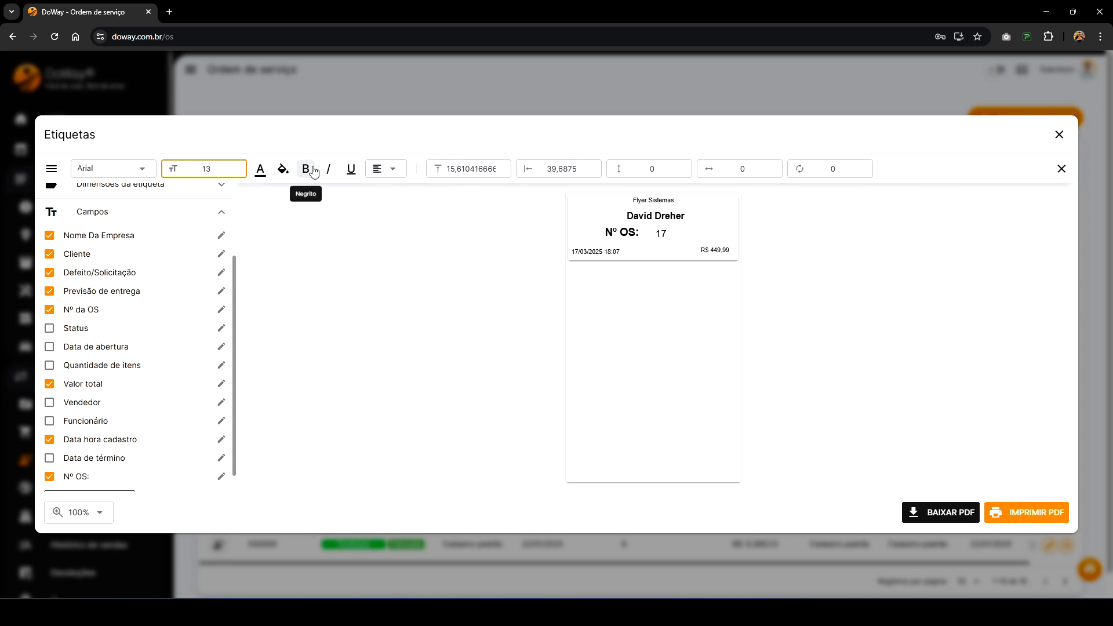
left_click_drag(675, 221, 668, 219)
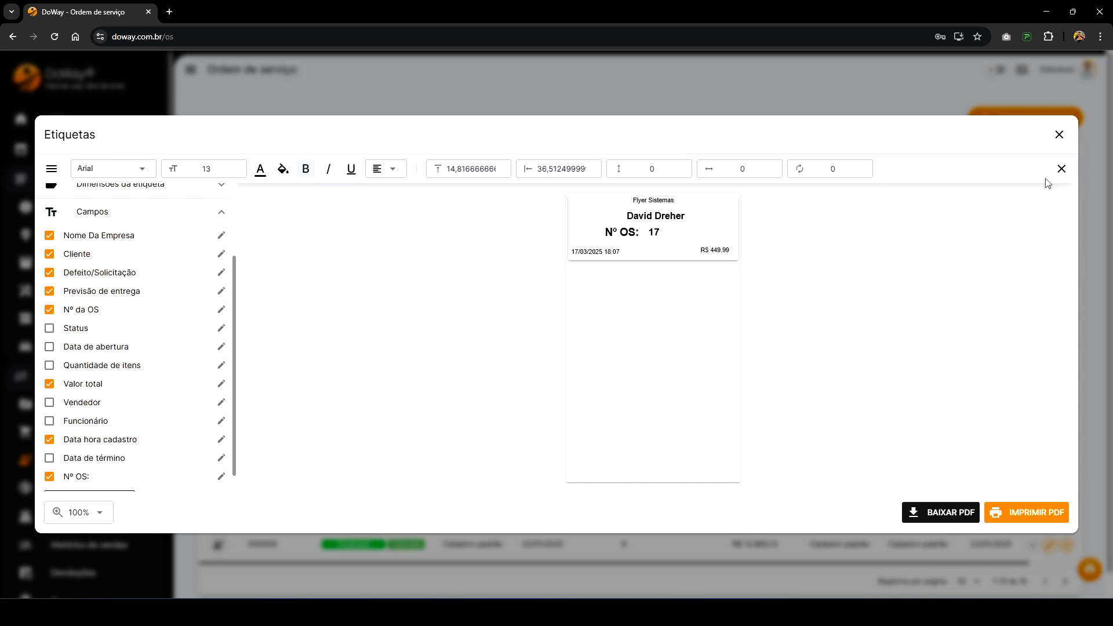
left_click(1061, 169)
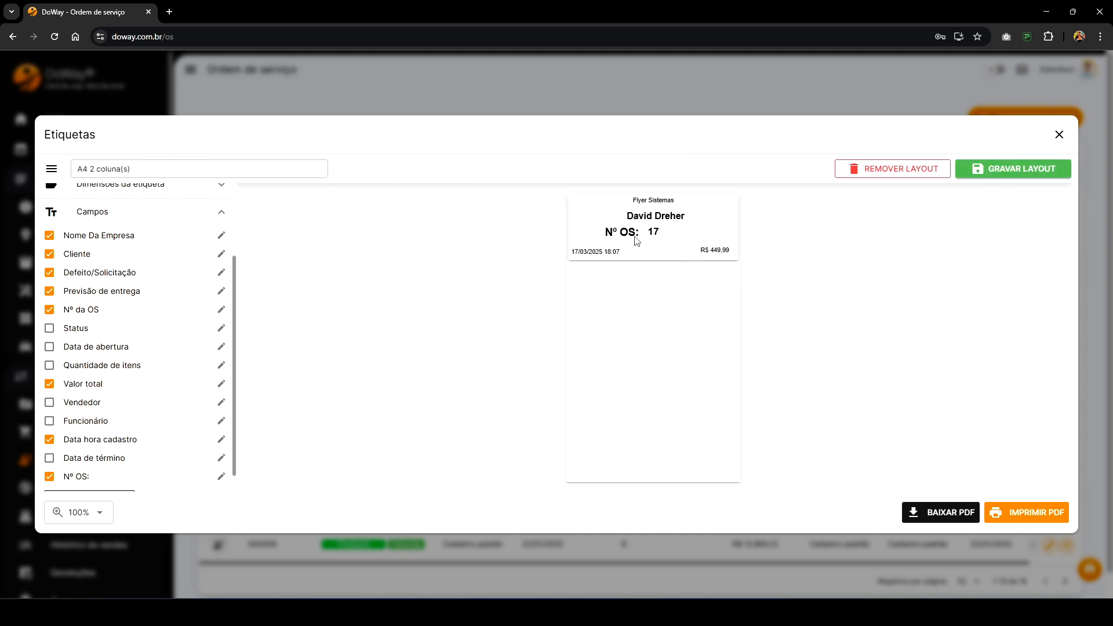
Step: Save the OS label layout and show the ready-made layouts
left_click(996, 174)
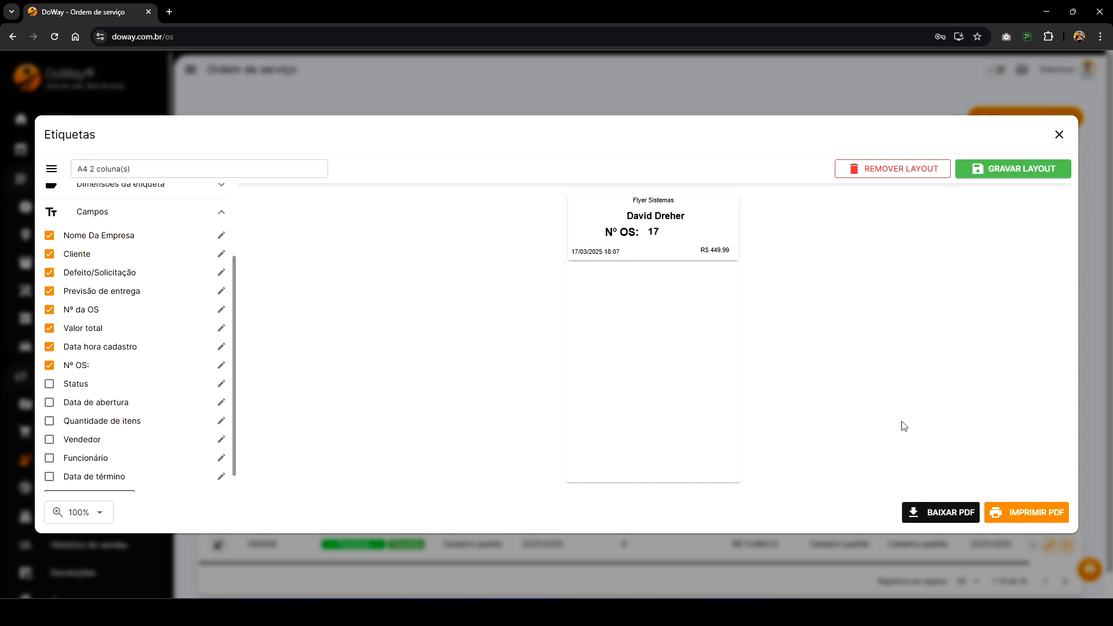
scroll(179, 241, "up", 5)
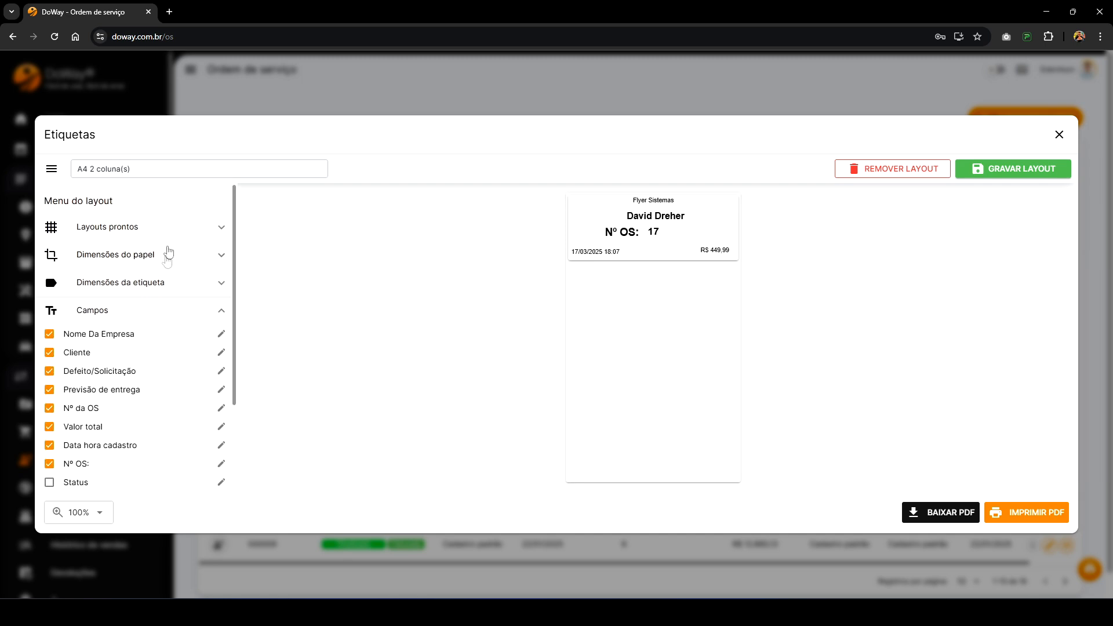
left_click(154, 313)
left_click(159, 234)
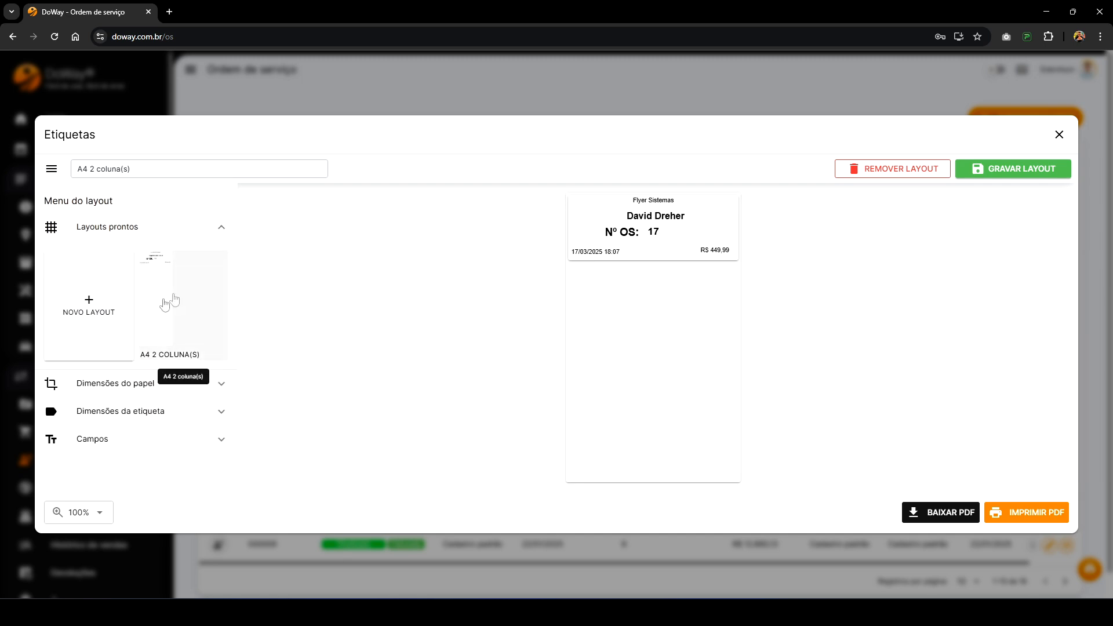
Step: Rename the label layout as "Impressão OS bobina" and save it
left_click(133, 168)
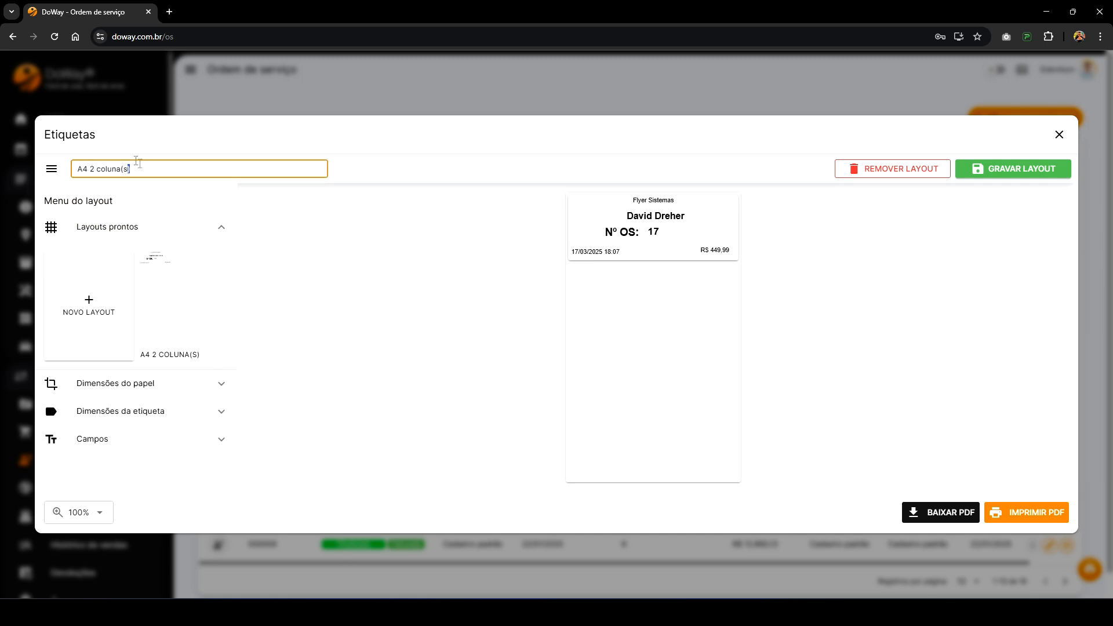
key("ctrl+a")
type("Im")
left_click(1002, 173)
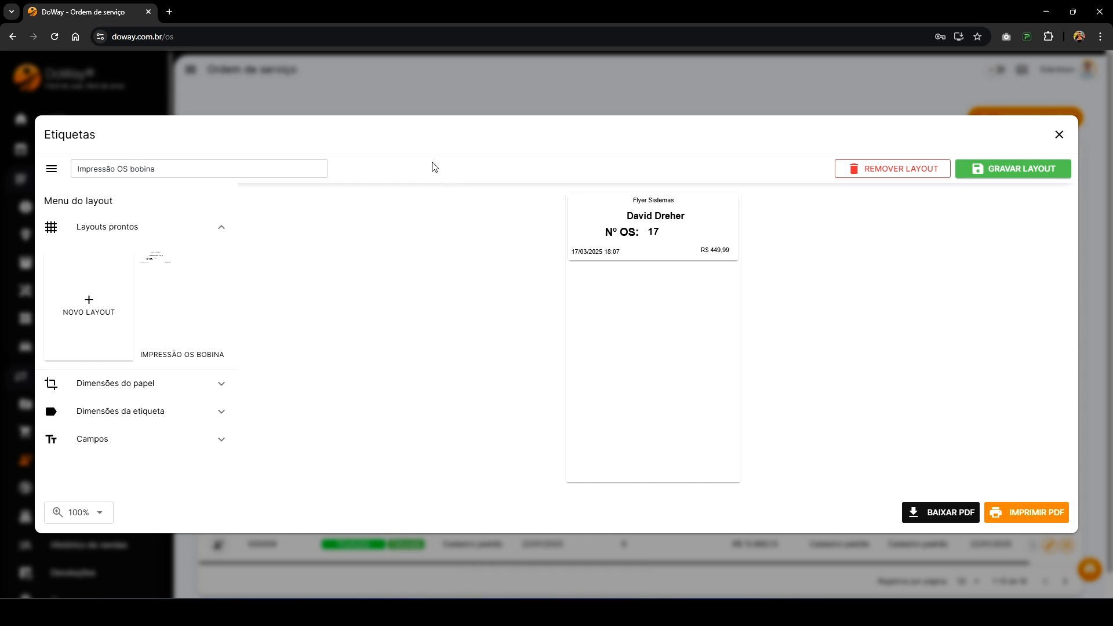
Step: Leave the label editor without saving and open object label printing for the finalised R$ 449,99 service order
left_click(1067, 135)
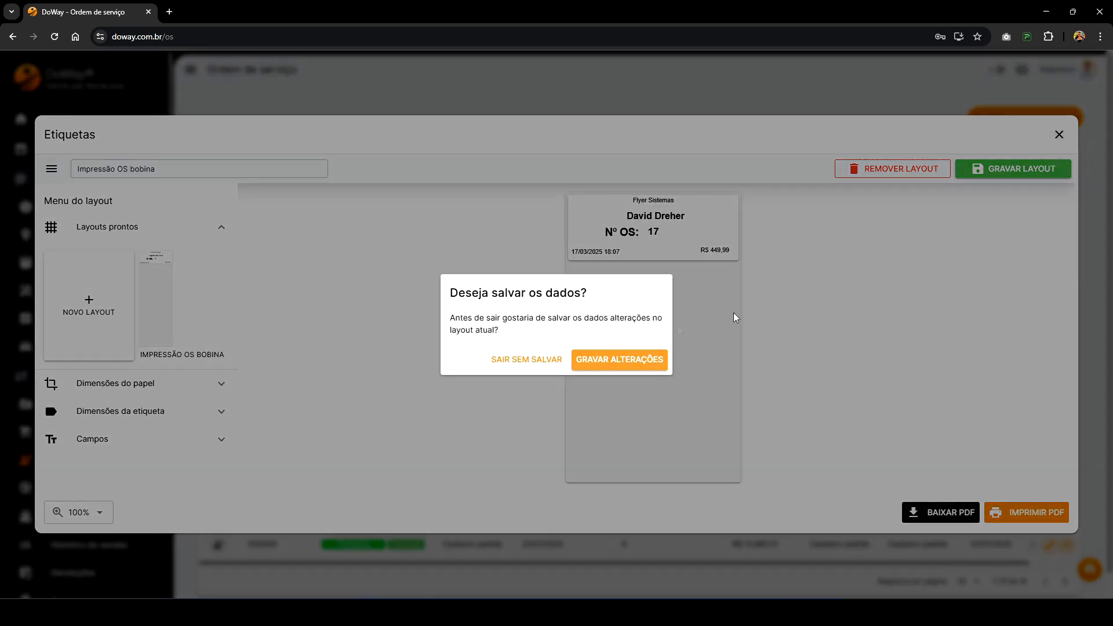
left_click(542, 363)
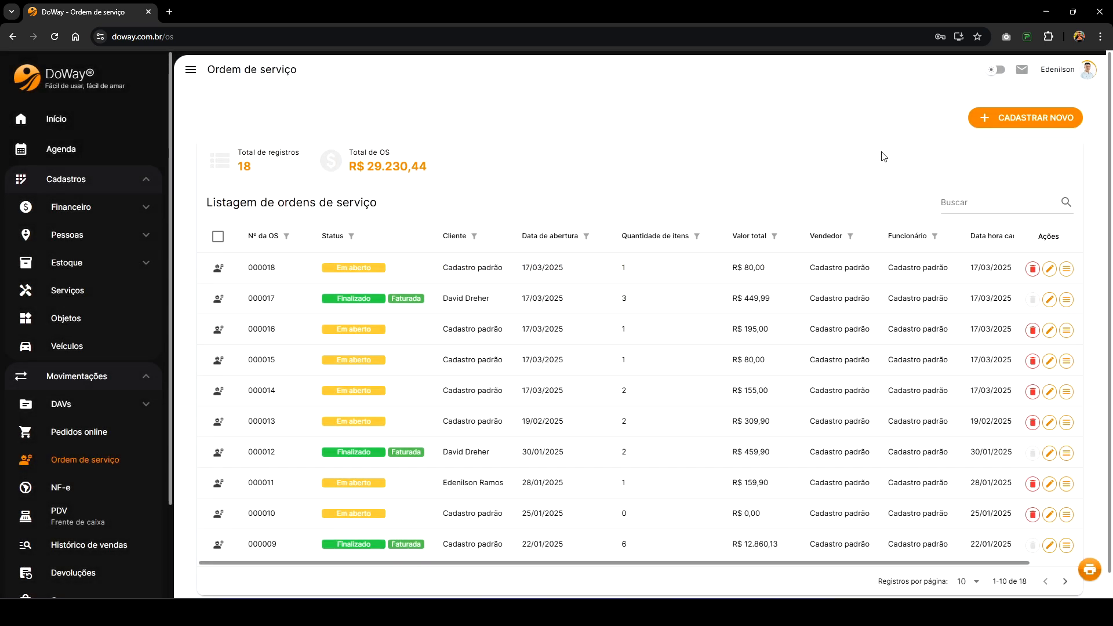
left_click(1066, 300)
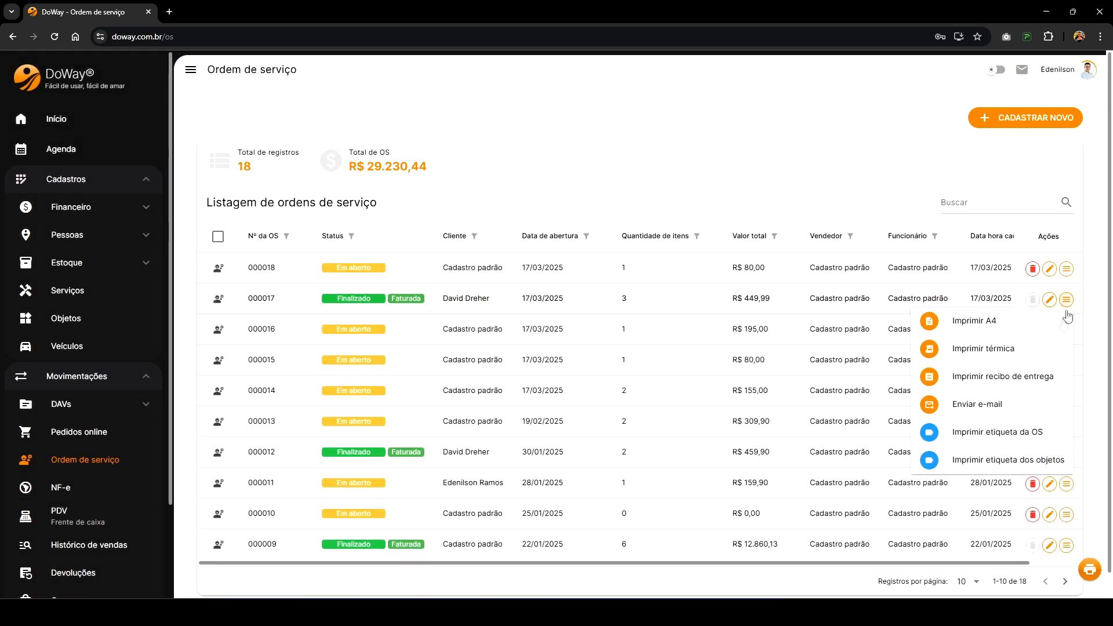
left_click(1005, 461)
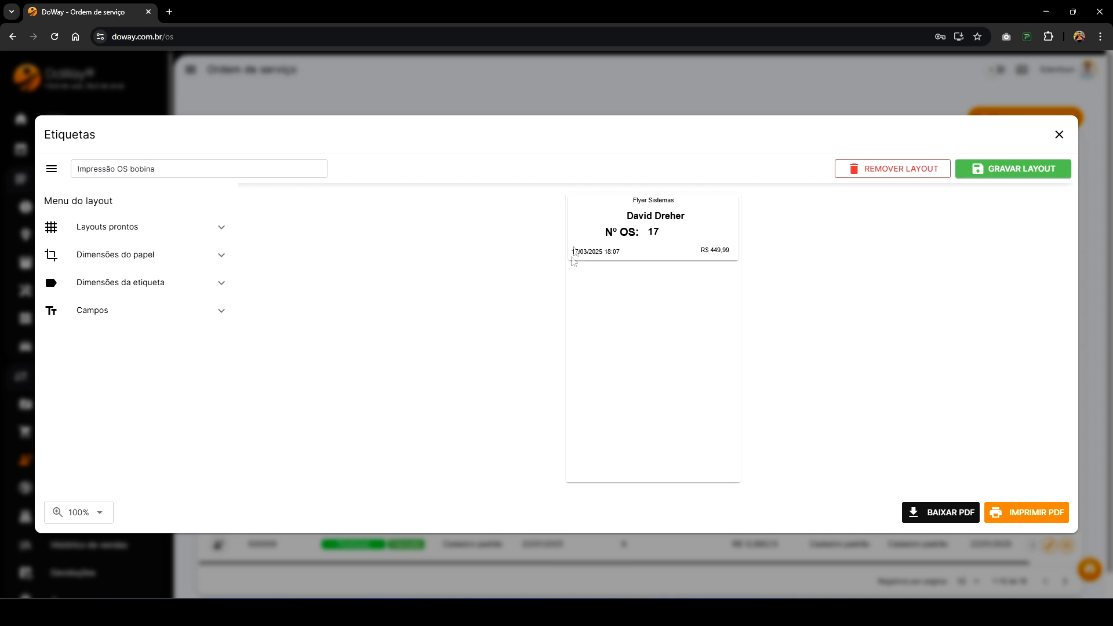
Step: Try the Descrição field on the object label and remove it
left_click(117, 313)
scroll(176, 280, "down", 1)
scroll(169, 261, "down", 2)
scroll(145, 394, "down", 3)
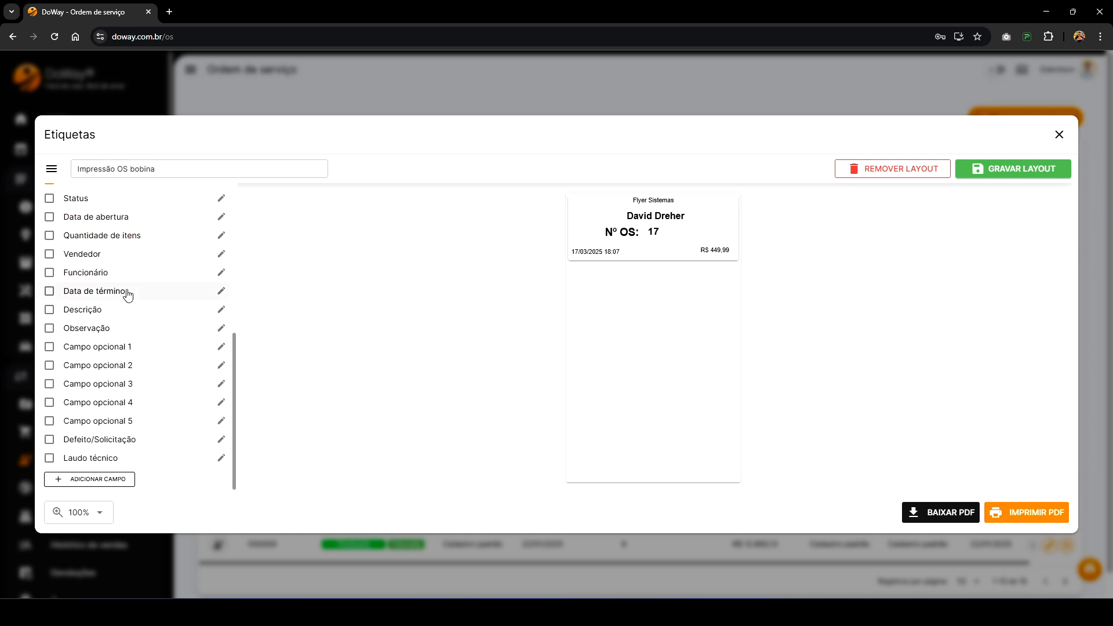
left_click(50, 310)
left_click_drag(593, 207, 594, 207)
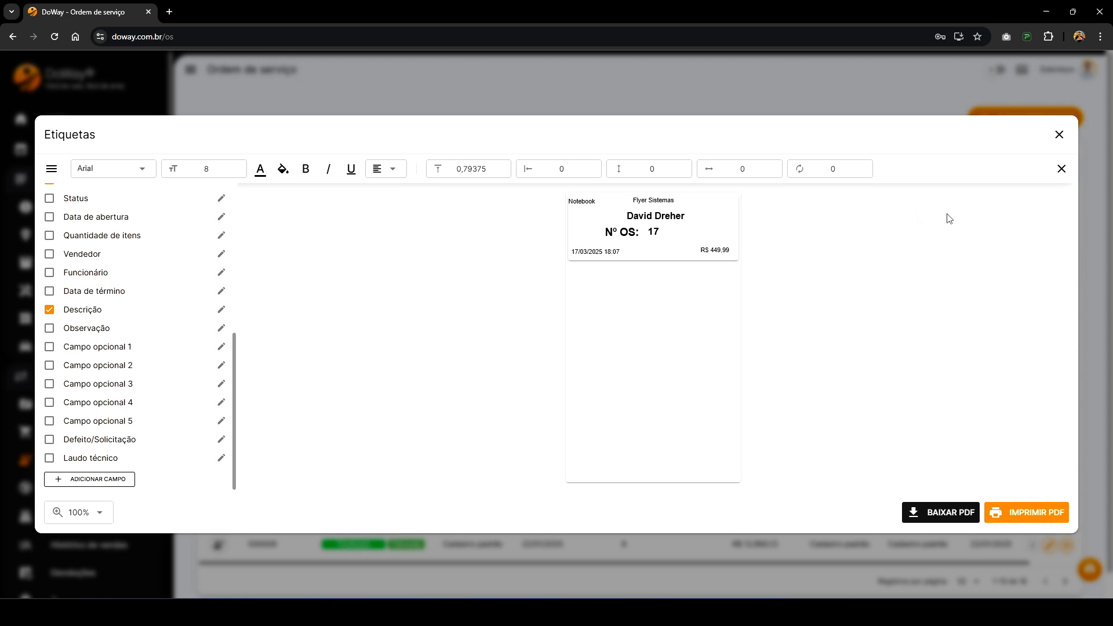
left_click(50, 309)
Step: Try the Campo opcional, Defeito/Solicitação and Laudo técnico fields on the object label, remove them and leave without saving
left_click(50, 347)
left_click(50, 348)
left_click(50, 348)
left_click(50, 367)
left_click(50, 385)
left_click(50, 440)
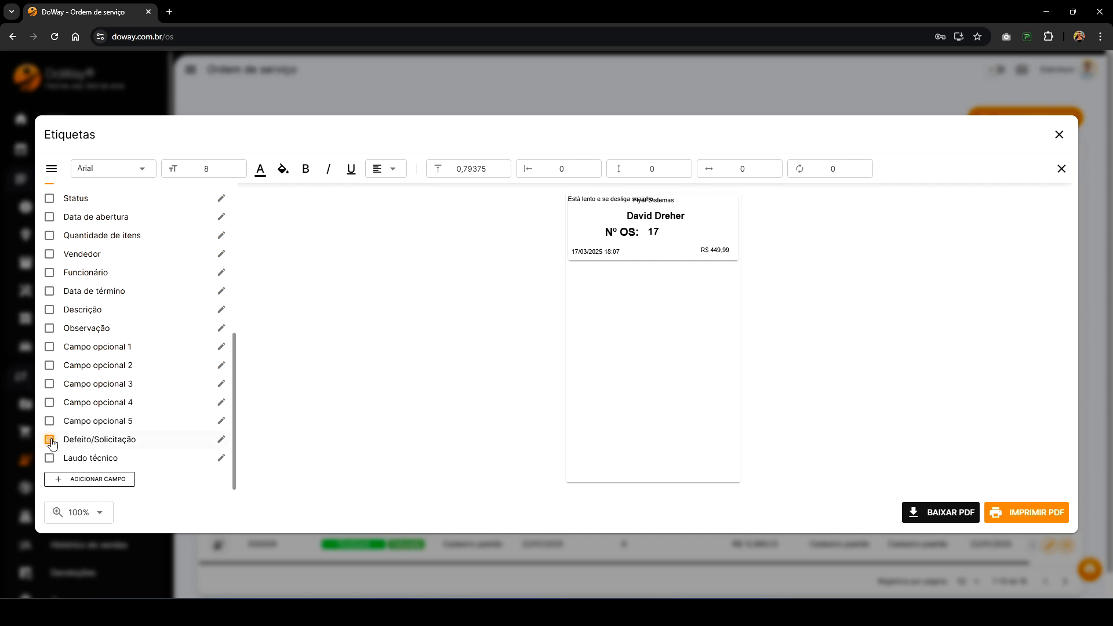
left_click(50, 440)
left_click(50, 458)
left_click(50, 458)
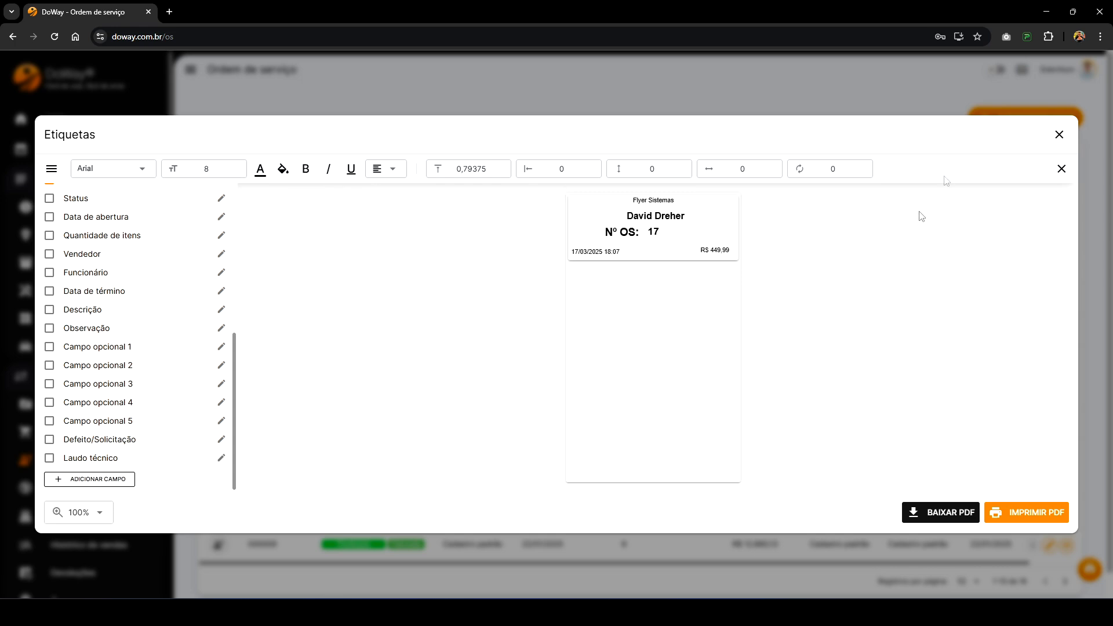
left_click(1062, 169)
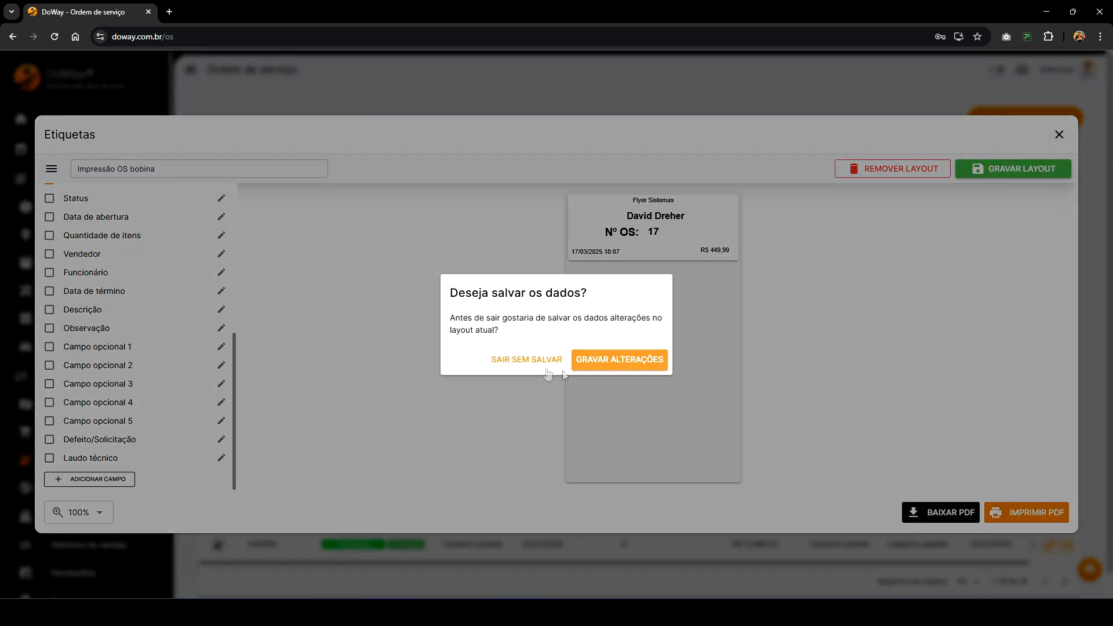
left_click(511, 362)
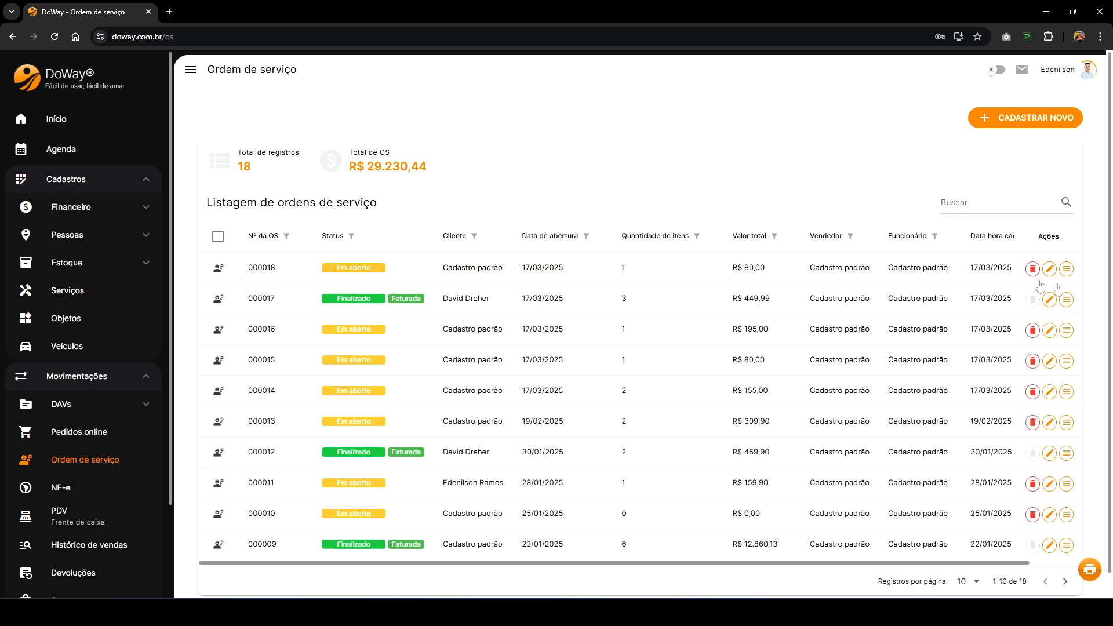
Step: Review the print options of the R$ 449,99 service order, preview labels for all listed orders and leave without saving
left_click(1067, 300)
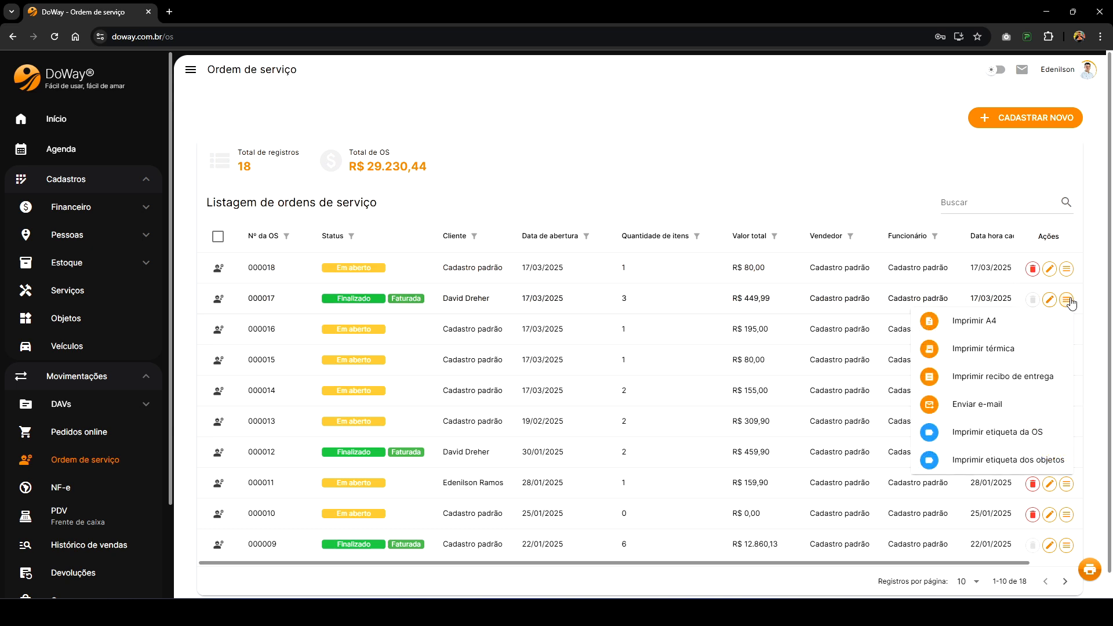
left_click(1070, 301)
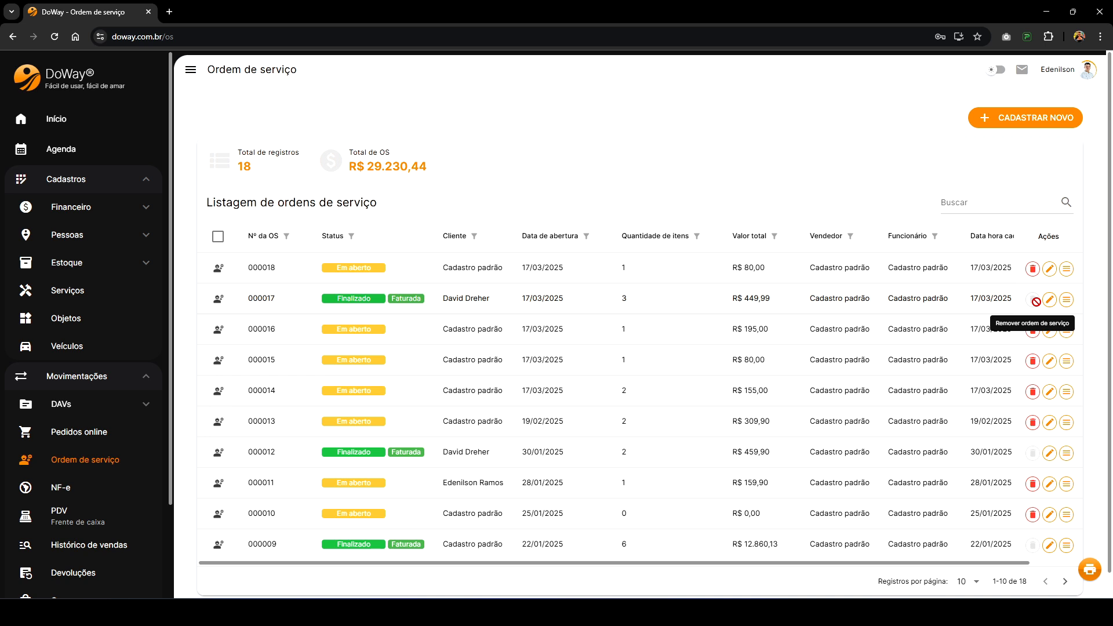
left_click(1091, 573)
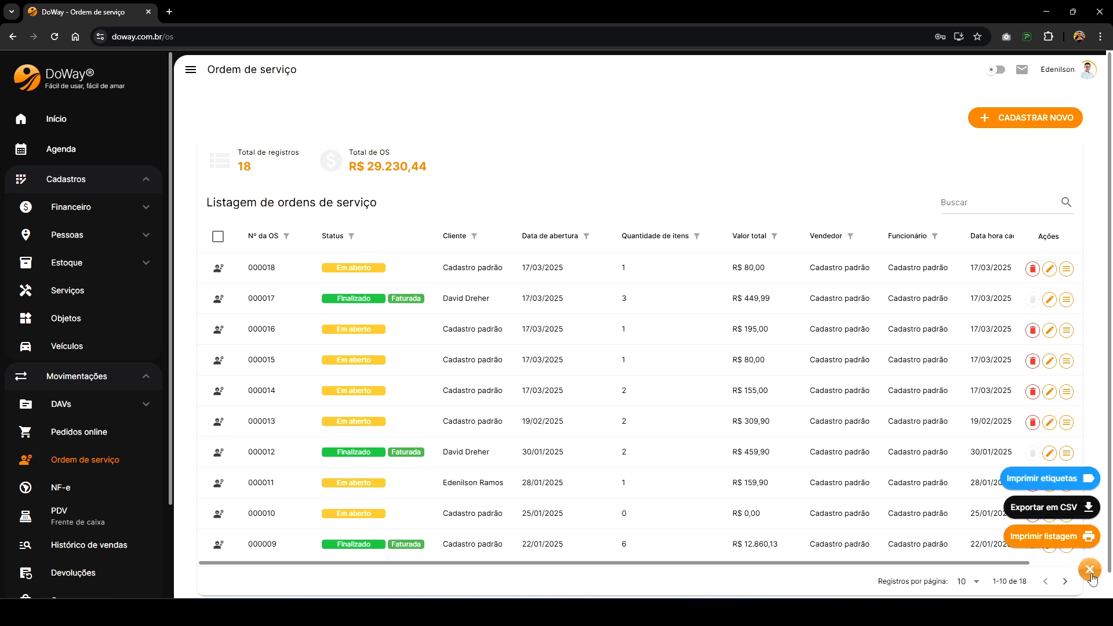
left_click(1067, 481)
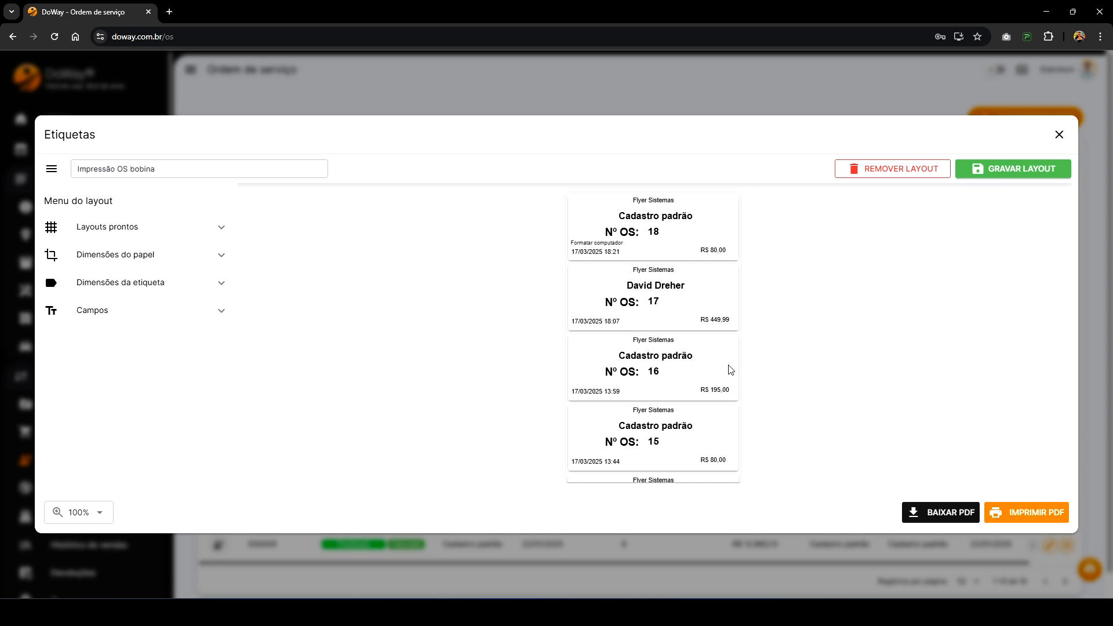
left_click(1059, 135)
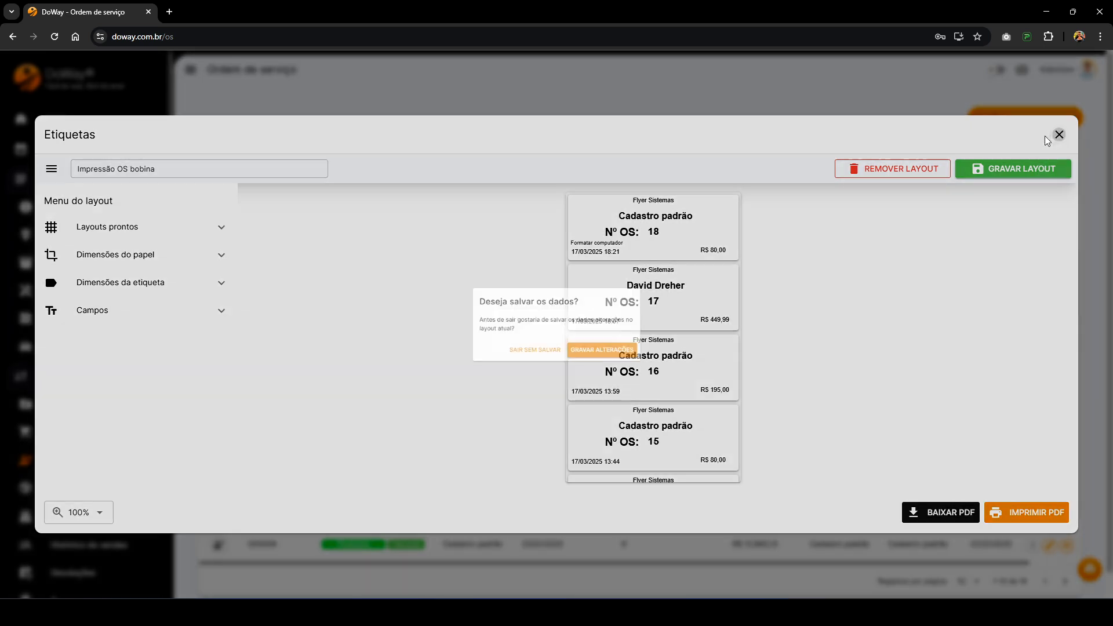
left_click(518, 359)
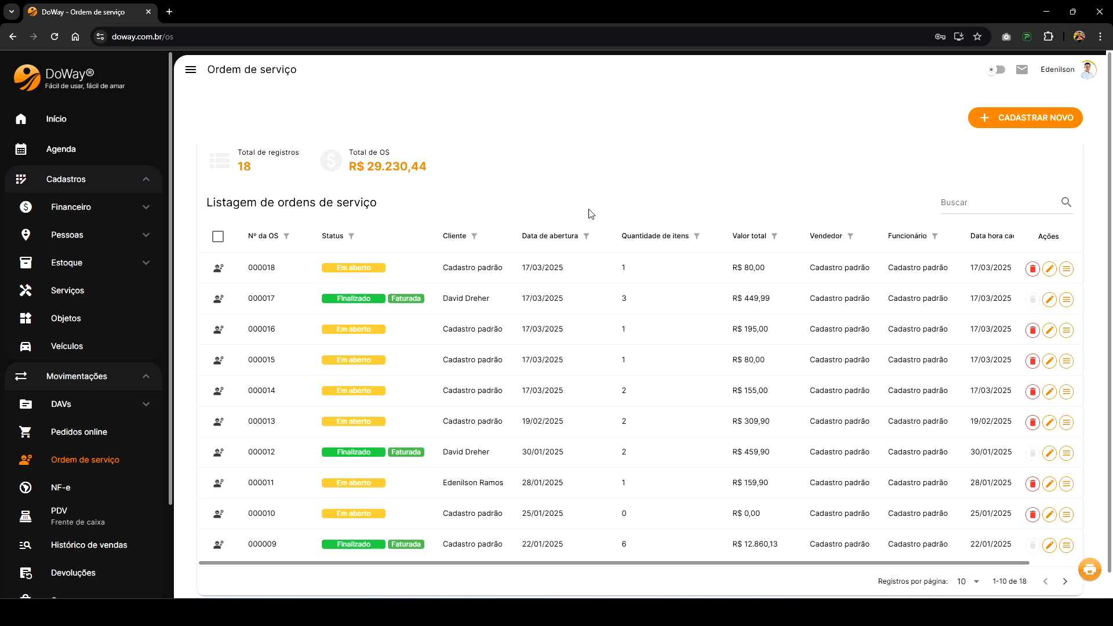
Step: Open the Ordem de serviço settings and review the optional fields and the Impressão padrão choices without changing them
left_click(1087, 71)
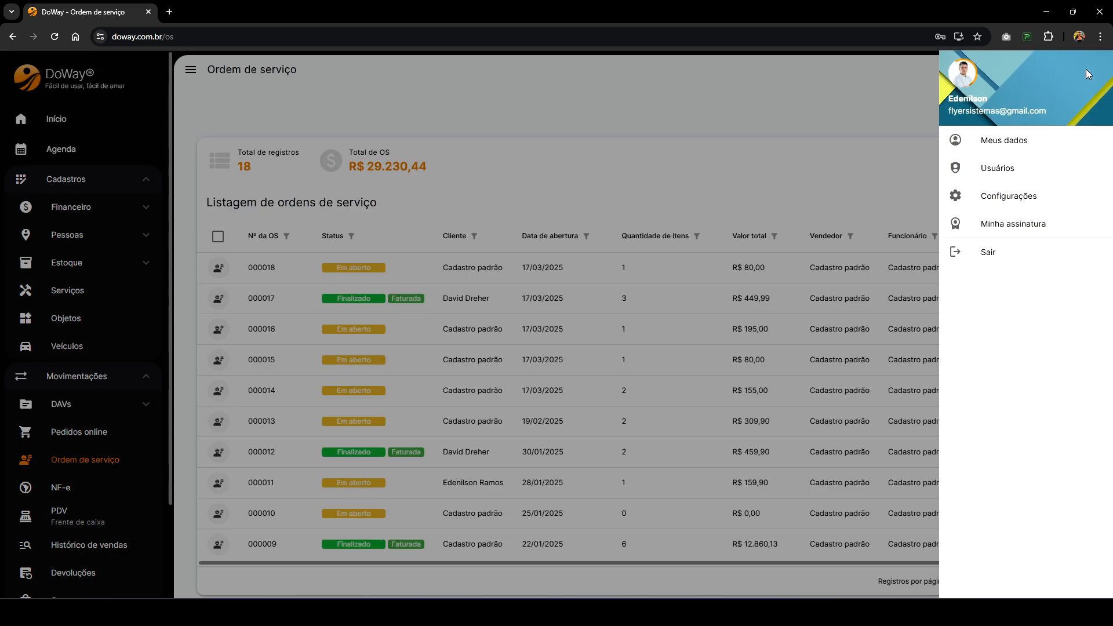
left_click(1003, 200)
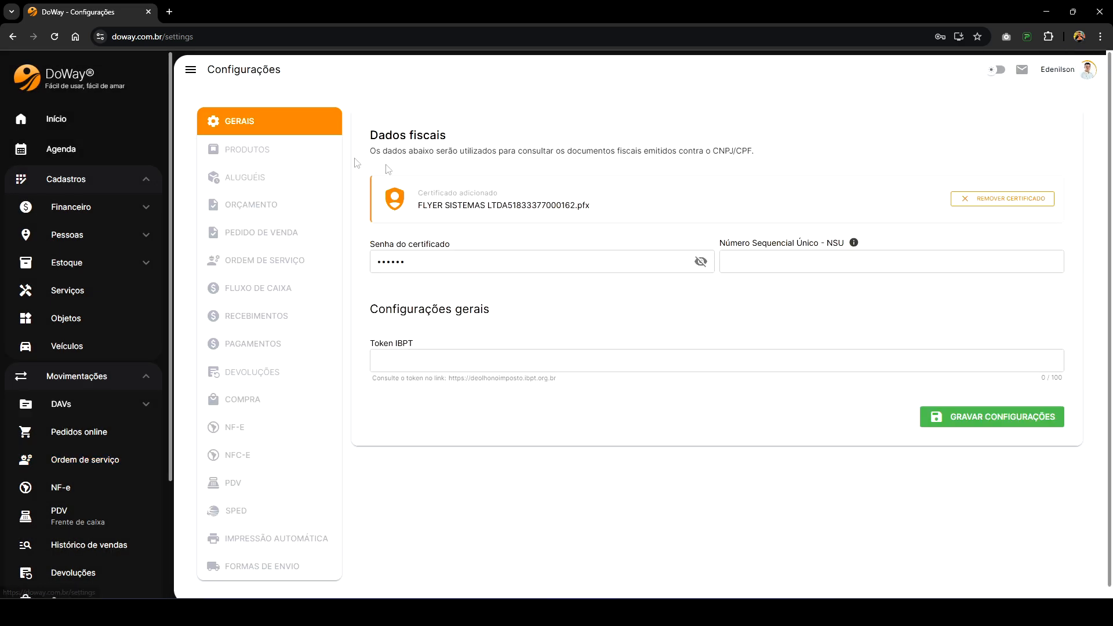
left_click(285, 262)
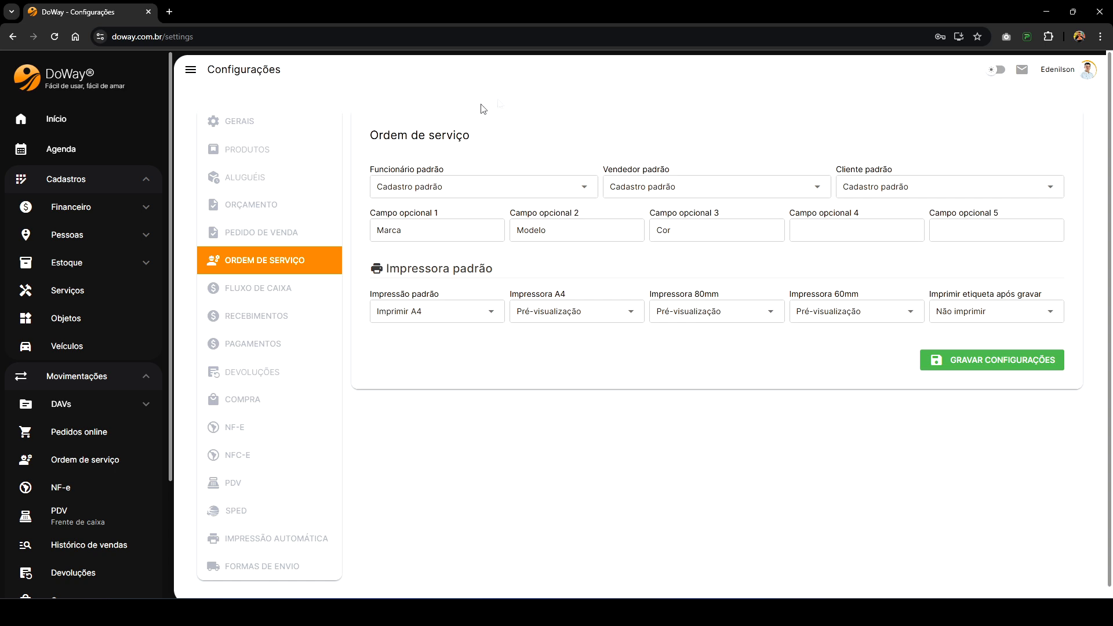
left_click_drag(374, 216, 437, 215)
left_click(472, 215)
left_click(440, 313)
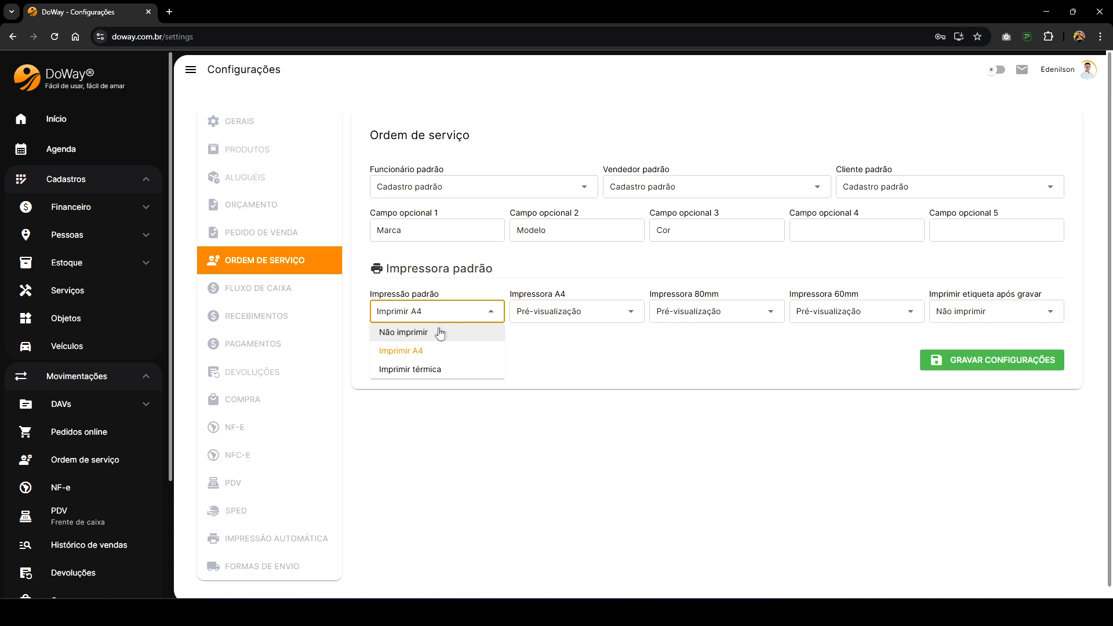
left_click(595, 362)
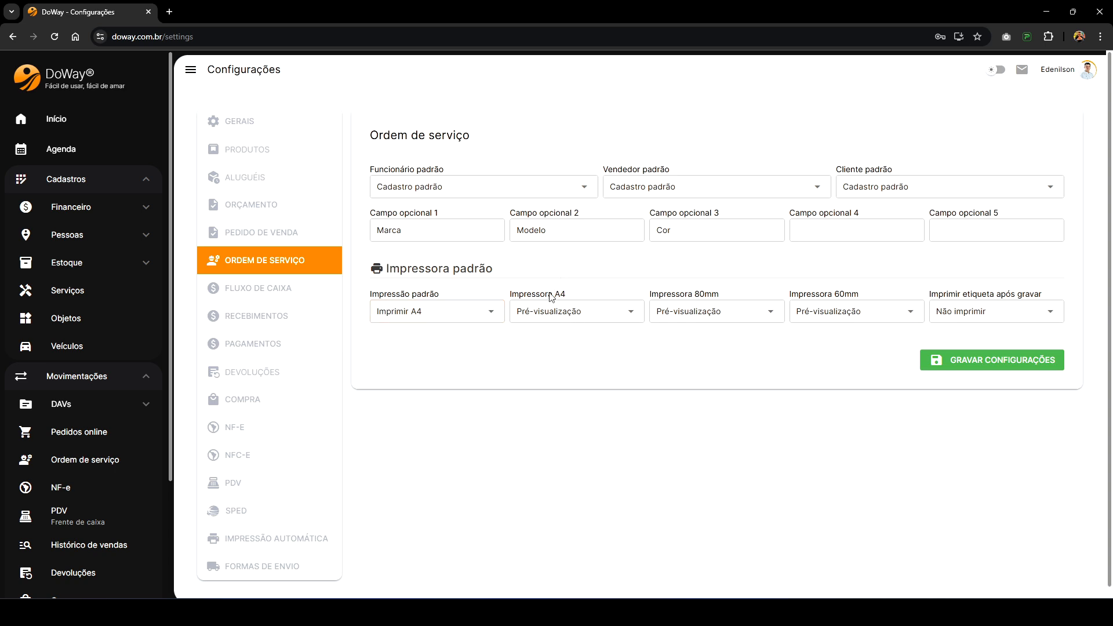
Step: Review the A4, 80mm and 60mm default printer settings and list the printers available for Impressora A4
left_click_drag(511, 294, 567, 298)
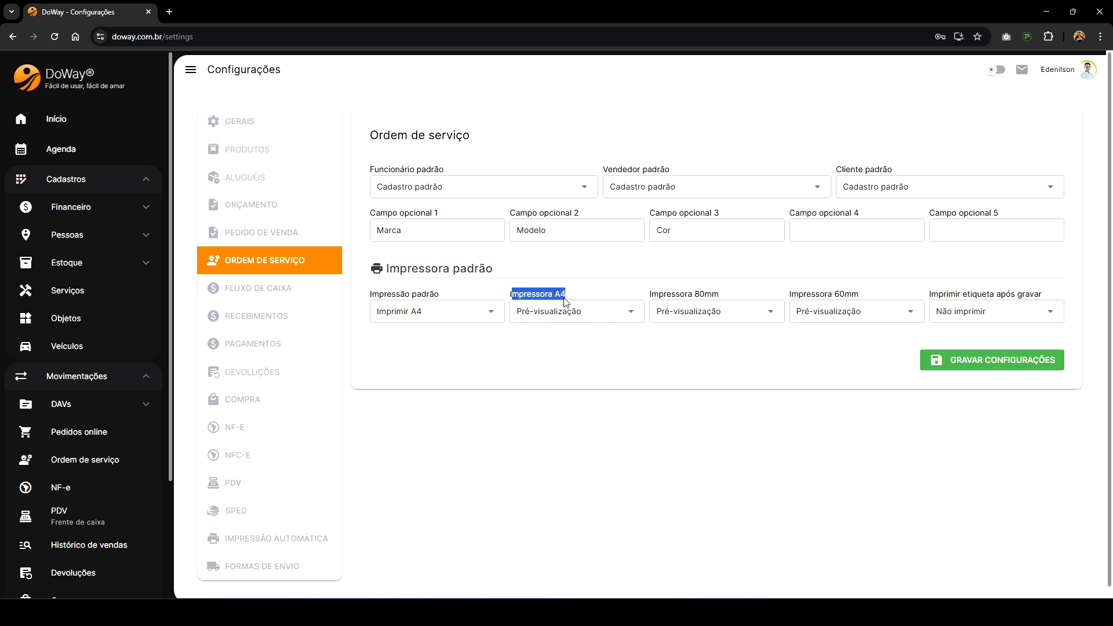
left_click_drag(650, 294, 730, 296)
left_click_drag(527, 295, 595, 296)
left_click_drag(671, 297, 722, 297)
left_click_drag(821, 296, 862, 298)
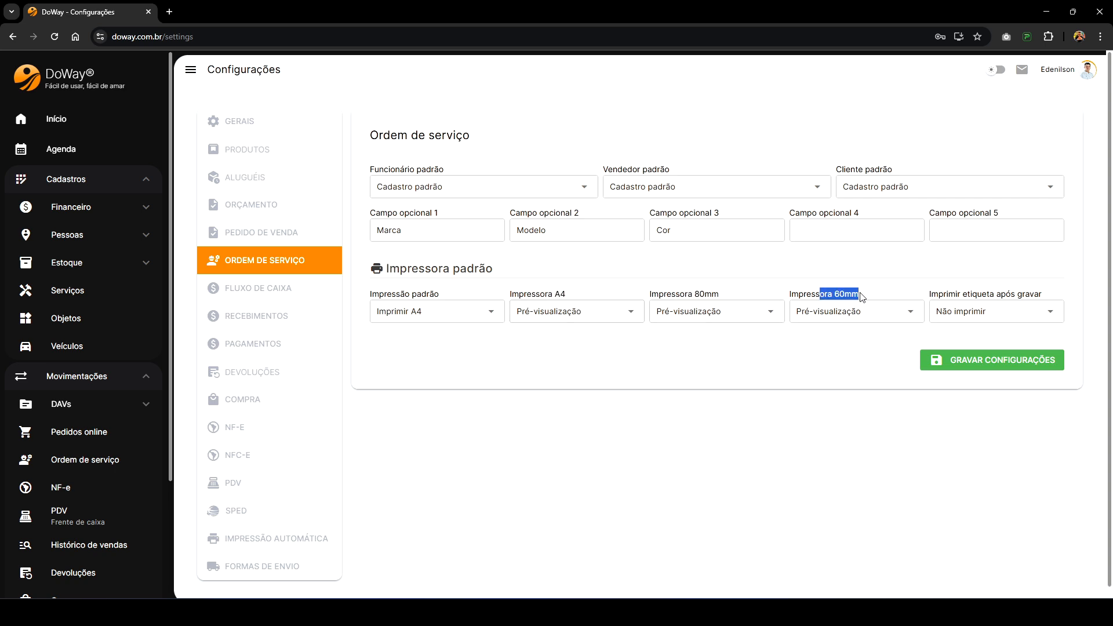
left_click(600, 315)
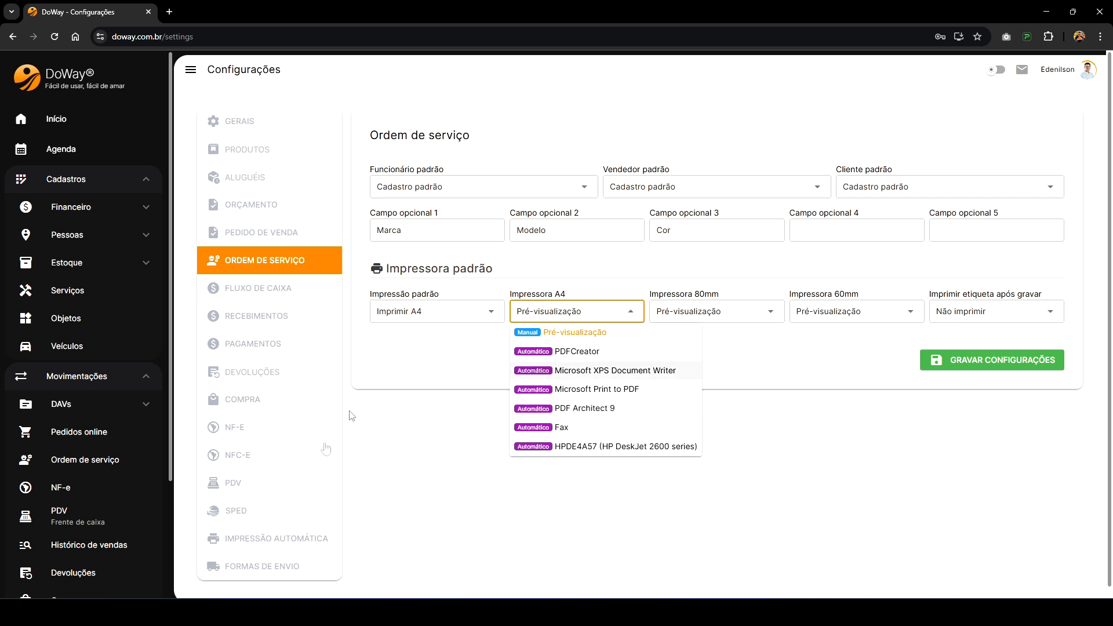
Step: Review the Impressão automática setup, covering the QZ Tray installation, certificate instructions and connection test
left_click(293, 545)
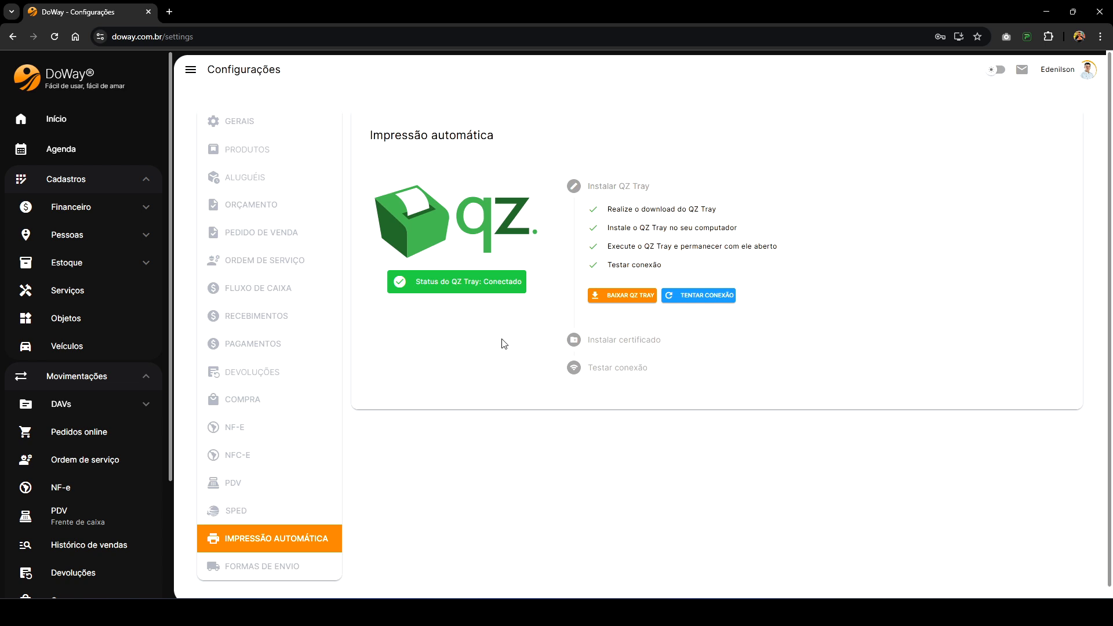
left_click(644, 340)
scroll(536, 371, "down", 2)
scroll(537, 371, "down", 1)
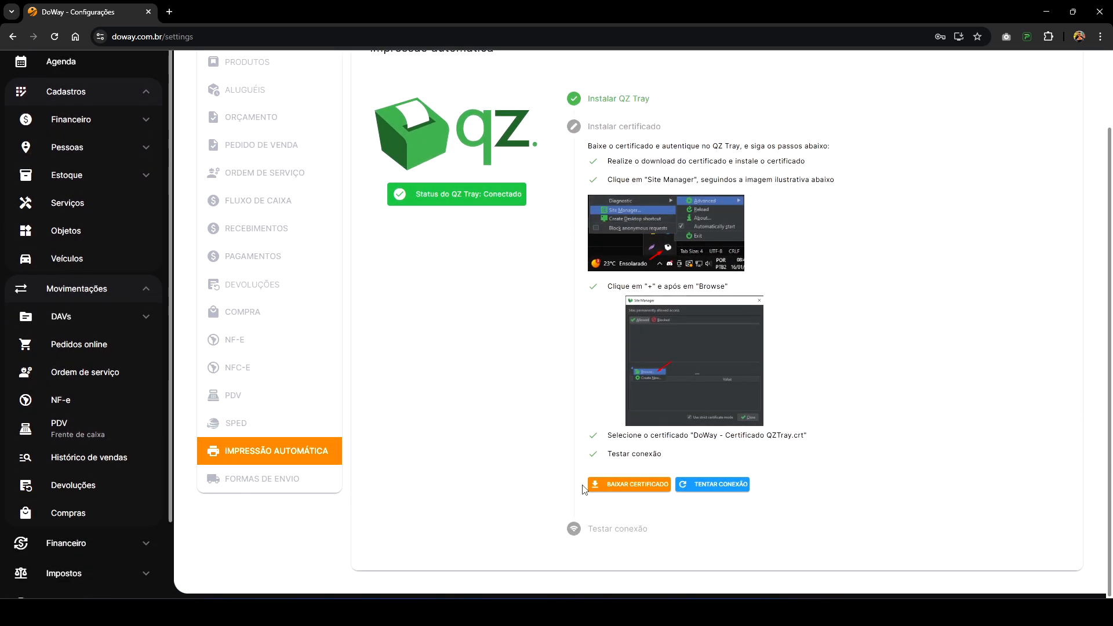
left_click(626, 531)
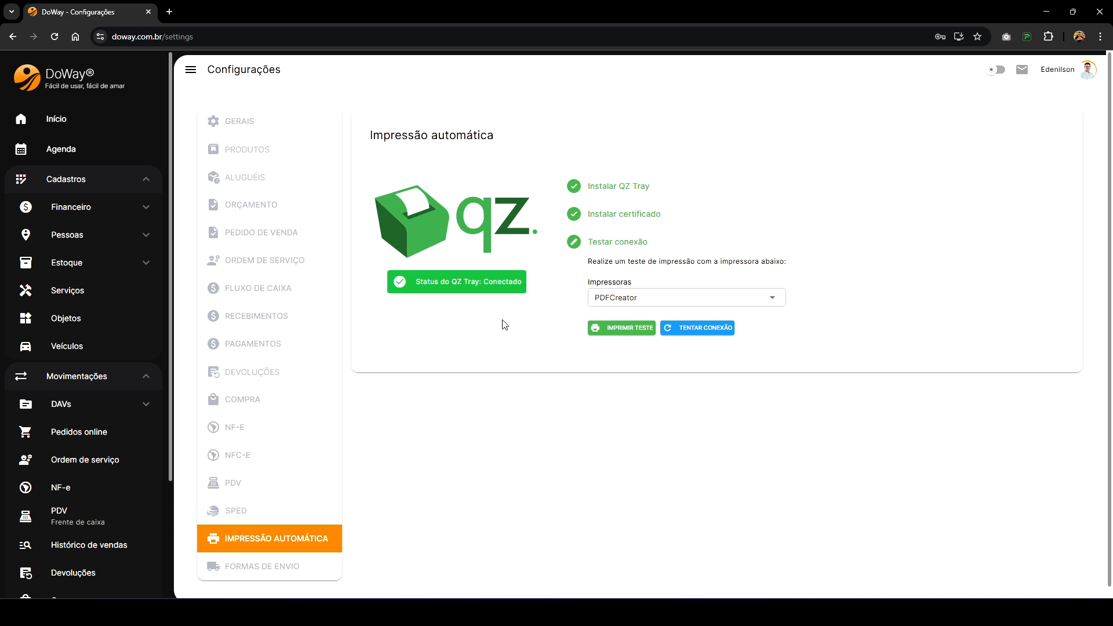
Step: Review the Imprimir etiqueta após gravar choices in the Ordem de serviço settings and return to the service order list without saving
left_click(269, 266)
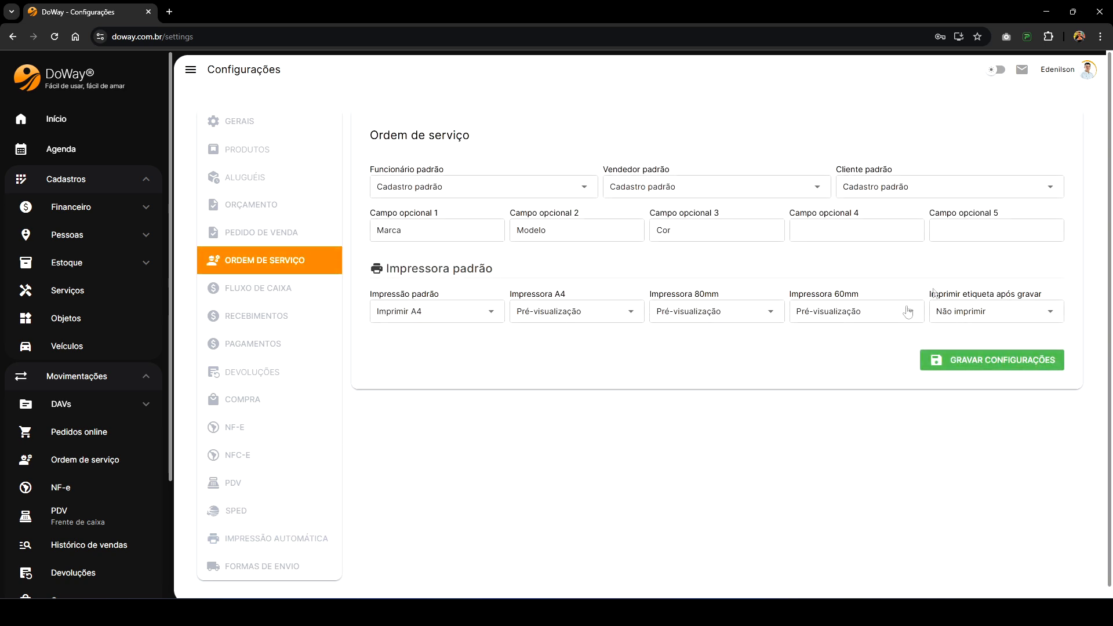
left_click_drag(935, 295, 1038, 297)
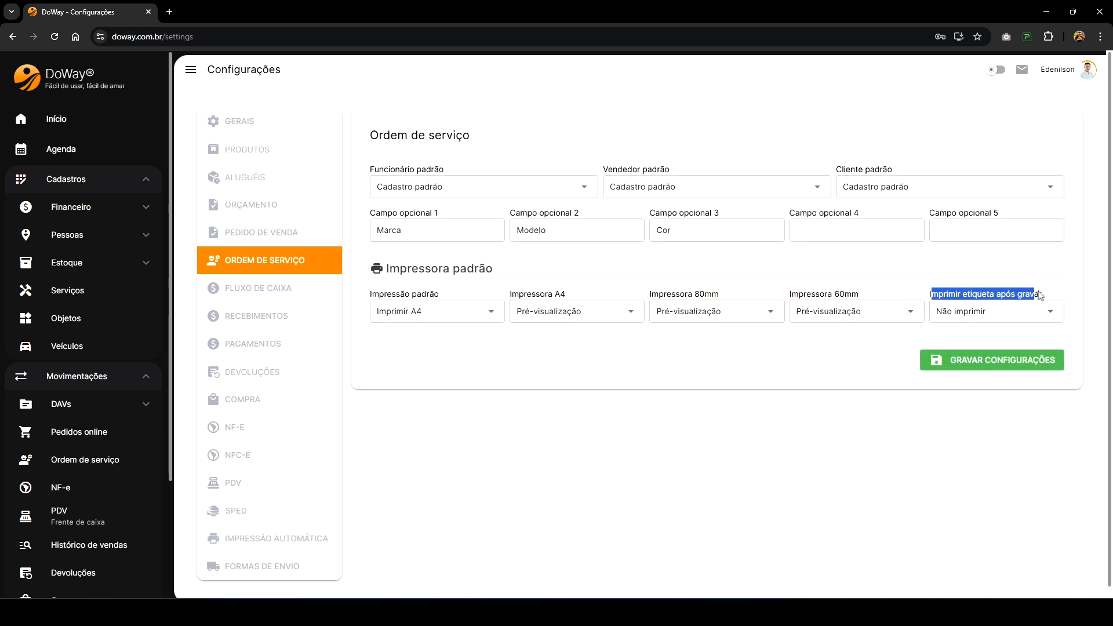
left_click(1043, 301)
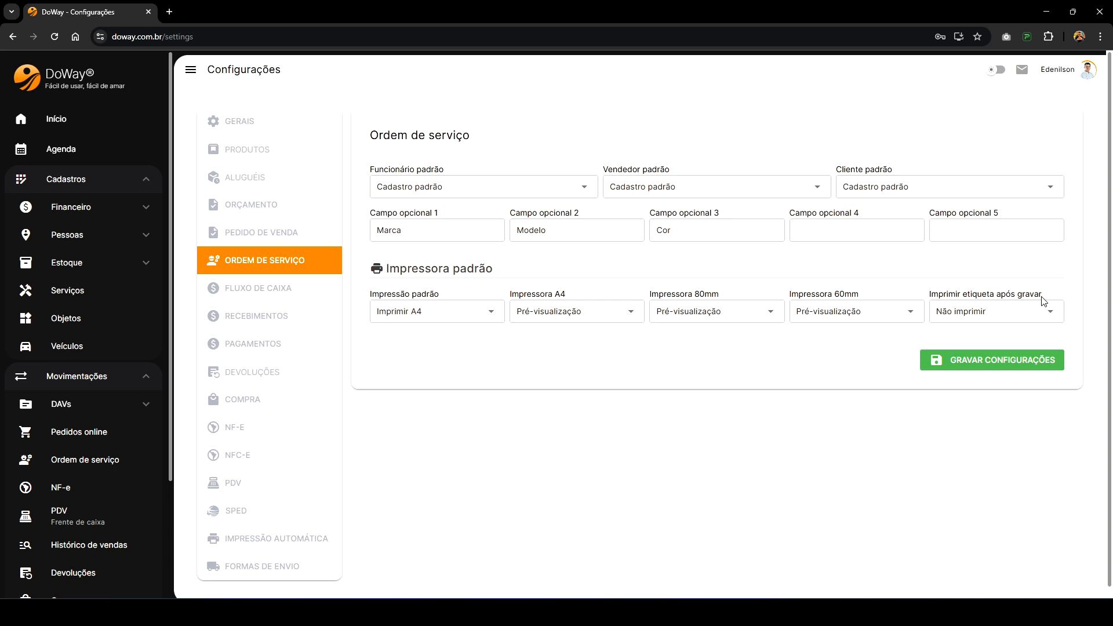
left_click(1031, 310)
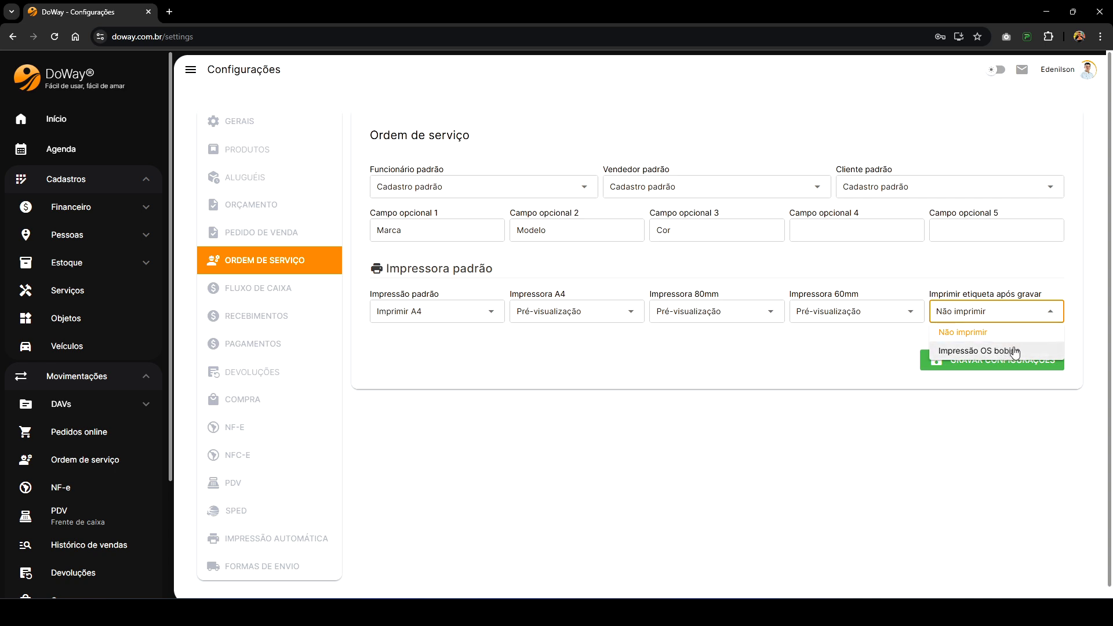
left_click(946, 281)
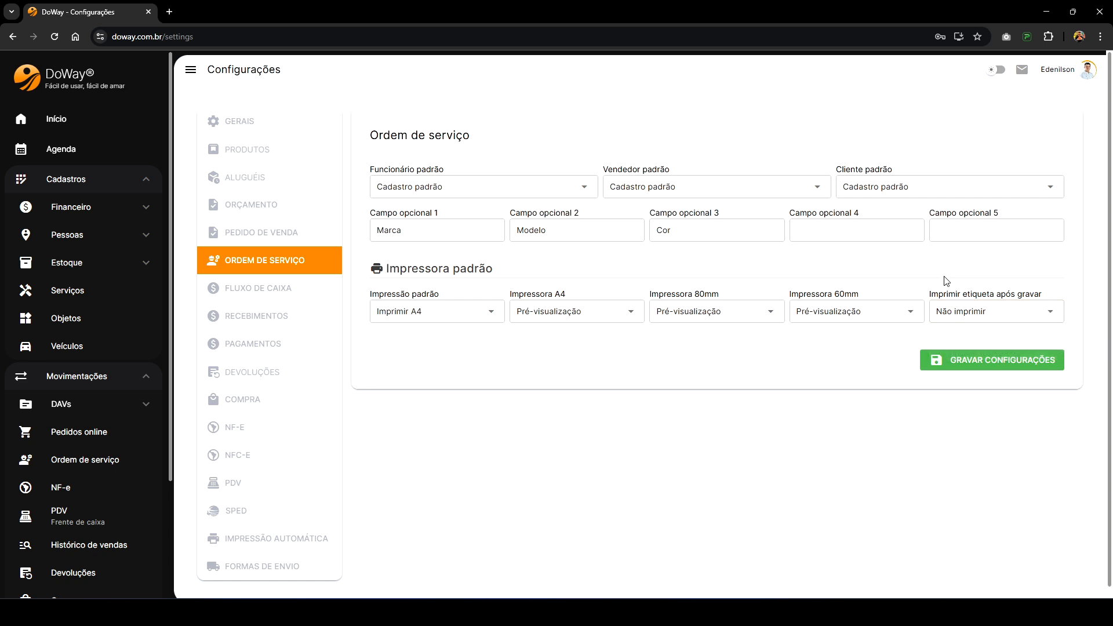
left_click(120, 183)
left_click(93, 293)
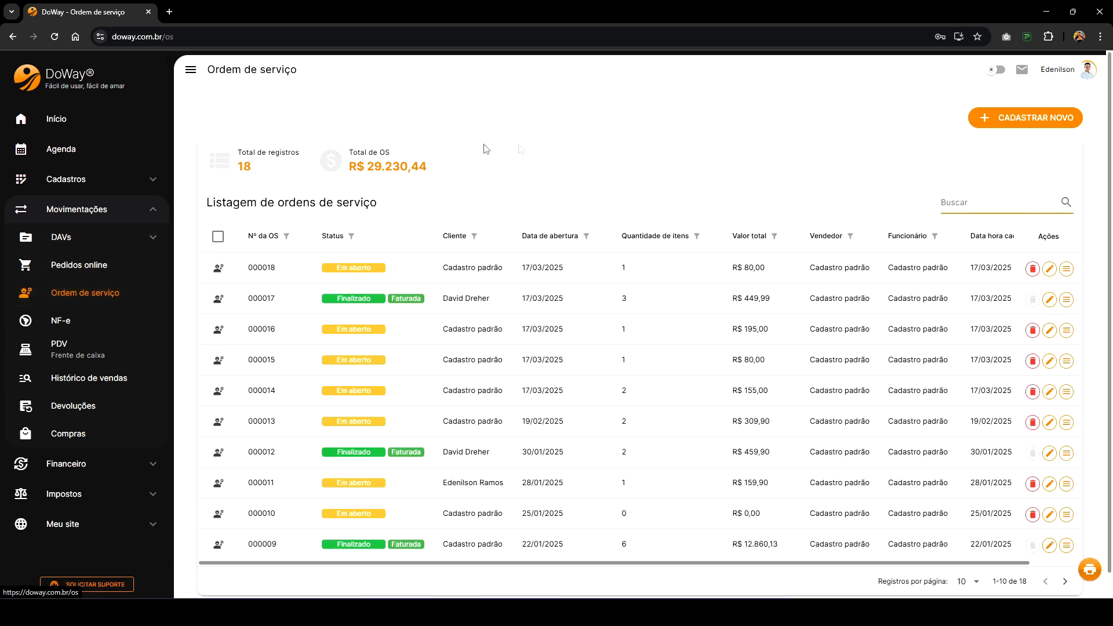